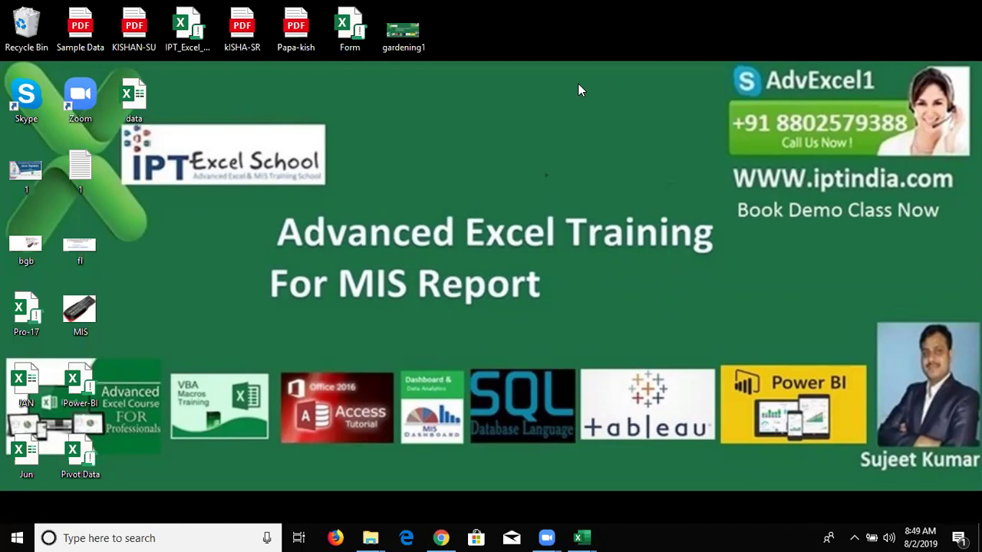
# Switch to the Book1 - Excel window with Alt+Tab
pyautogui.hotkey('alt', 'Tab')
pyautogui.hotkey('alt', 'Tab')
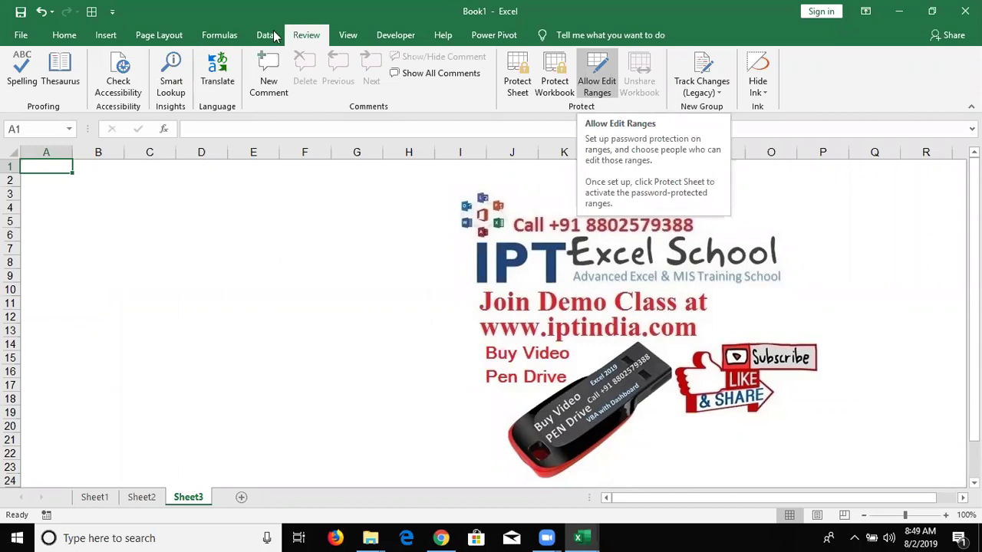
# Switch the ribbon from the Review tools to the Home tab
pyautogui.click(80, 41)
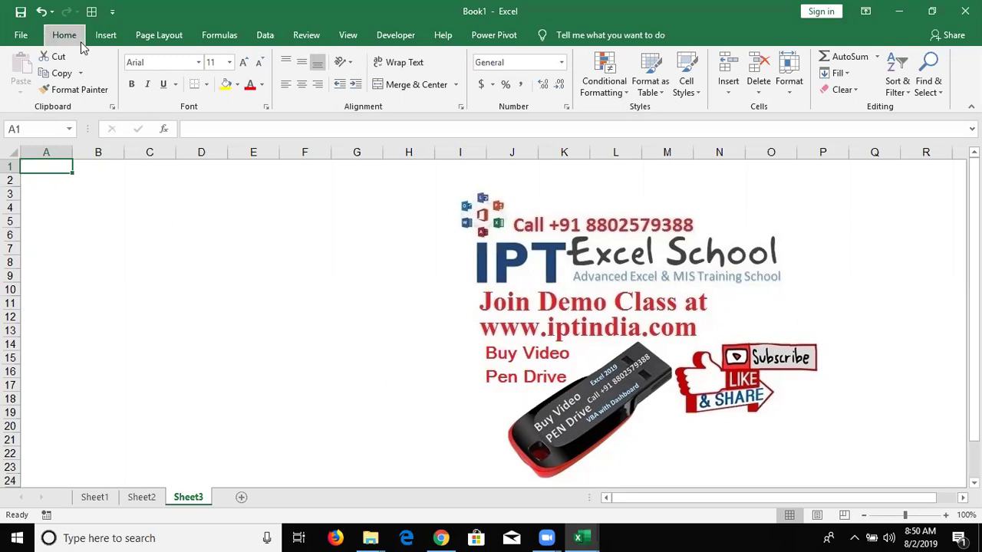
# Create a workbook from the Personal Monthly Budget template under File > New
pyautogui.hotkey('alt', 'f')
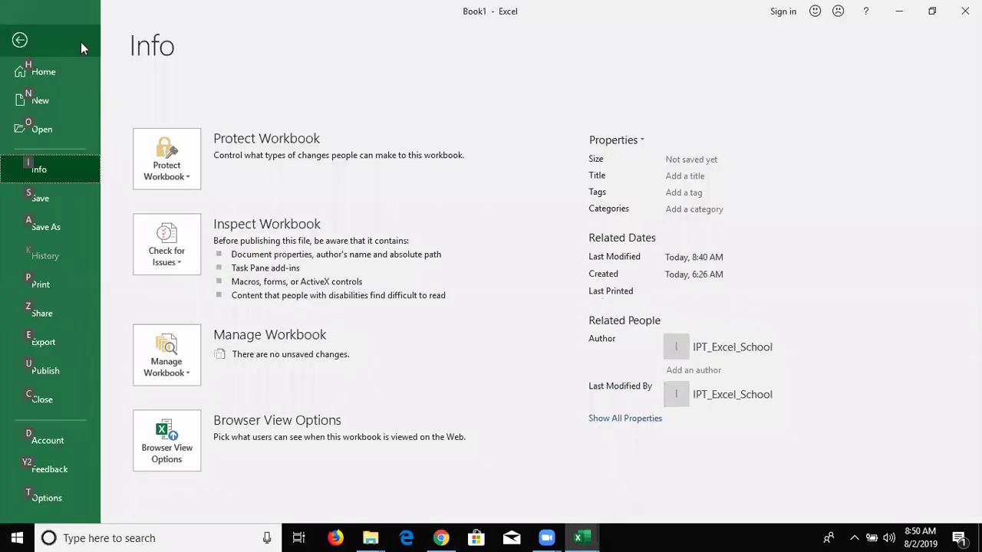
pyautogui.press('Up')
pyautogui.press('Up')
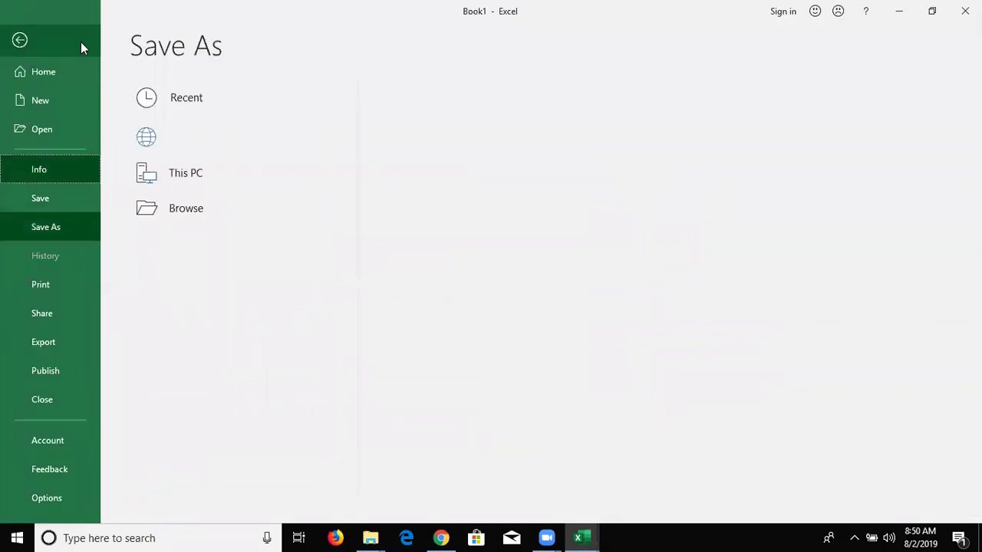
pyautogui.press('Up')
pyautogui.press('Up')
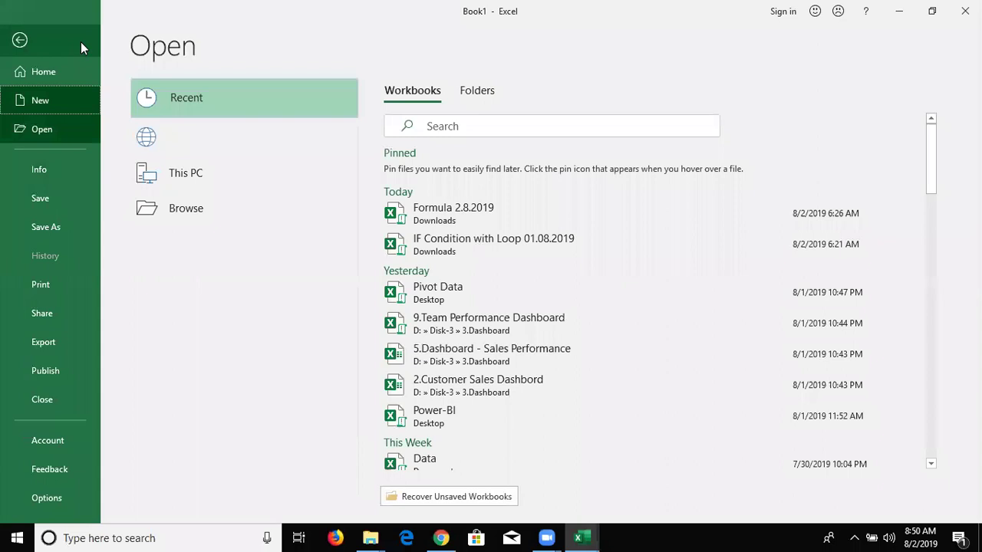
pyautogui.press('Up')
pyautogui.press('Up')
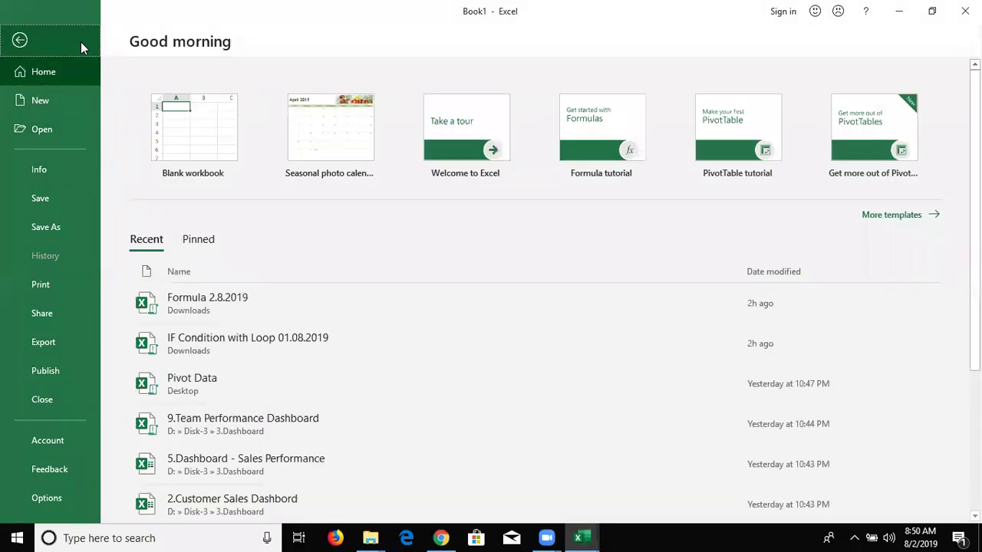
pyautogui.press('Down')
pyautogui.press('Down')
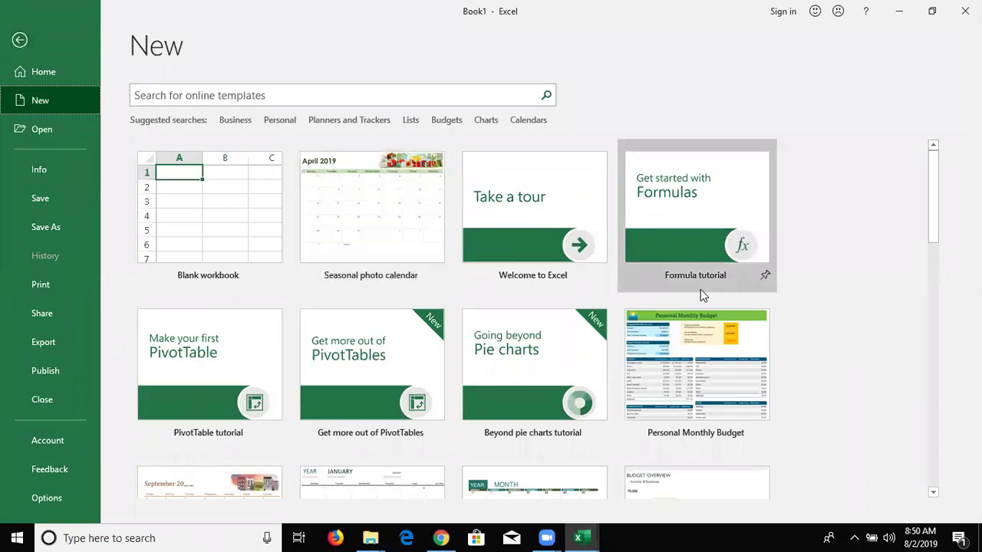
pyautogui.click(719, 389)
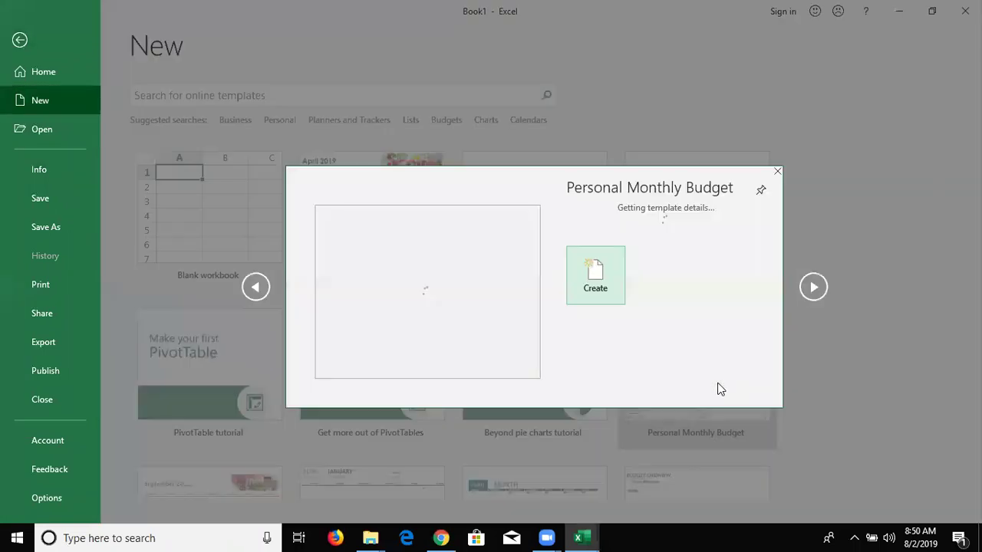
pyautogui.click(597, 362)
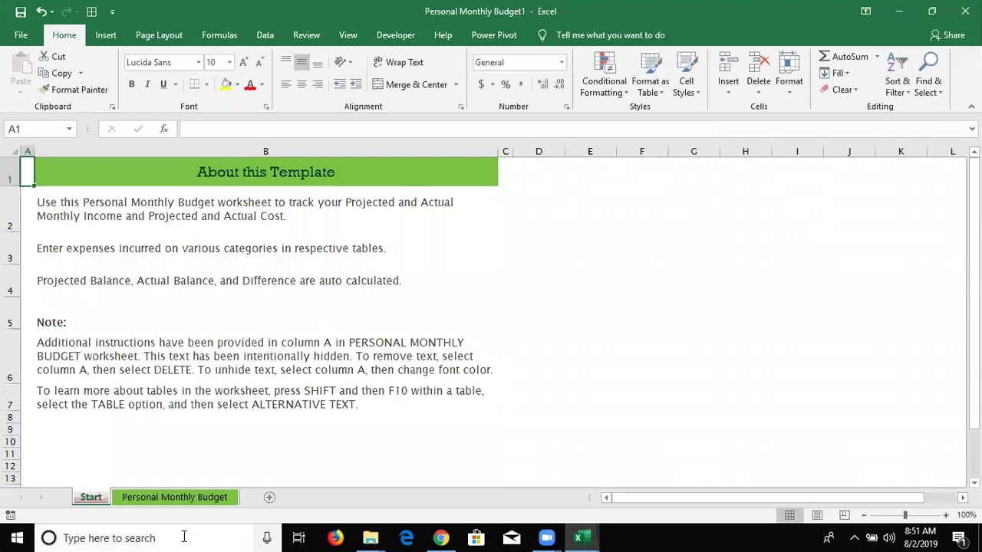
# On the Personal Monthly Budget sheet, browse the income cells and the Difference value in H8
pyautogui.click(197, 500)
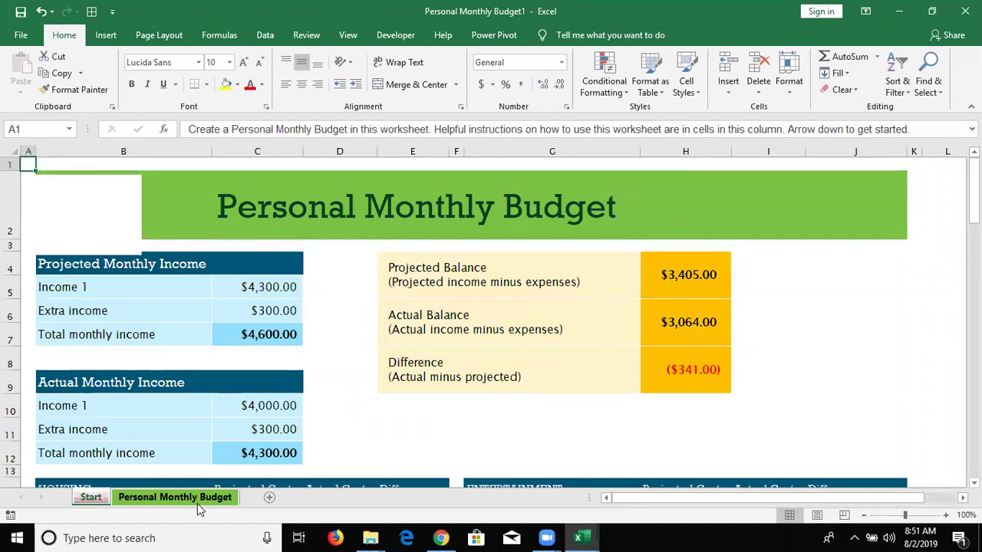
pyautogui.press('Down')
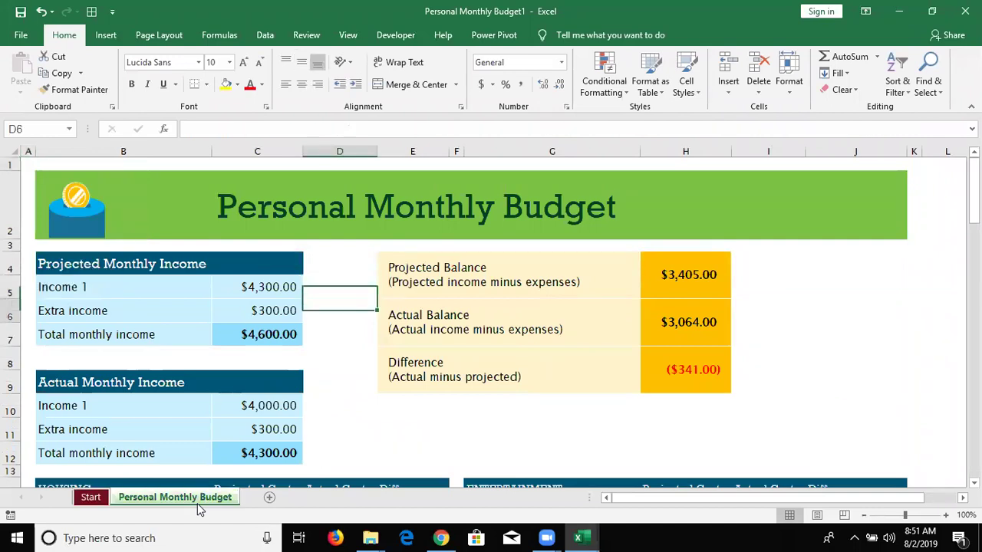
pyautogui.press('Down')
pyautogui.press('Left')
pyautogui.press('Left')
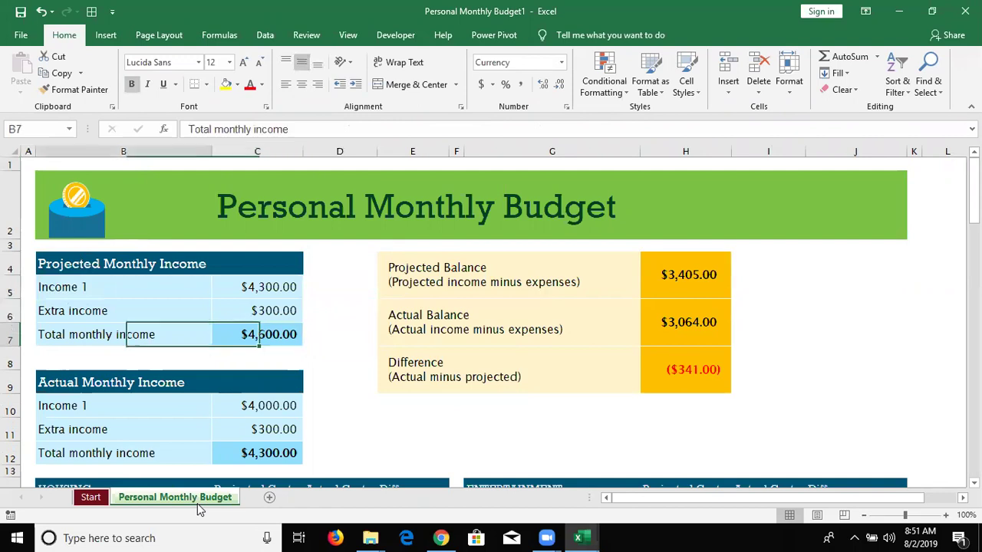
pyautogui.press('Right')
pyautogui.press('Right')
pyautogui.press('Right')
pyautogui.press('Right')
pyautogui.press('Right')
pyautogui.press('Down')
pyautogui.press('Left')
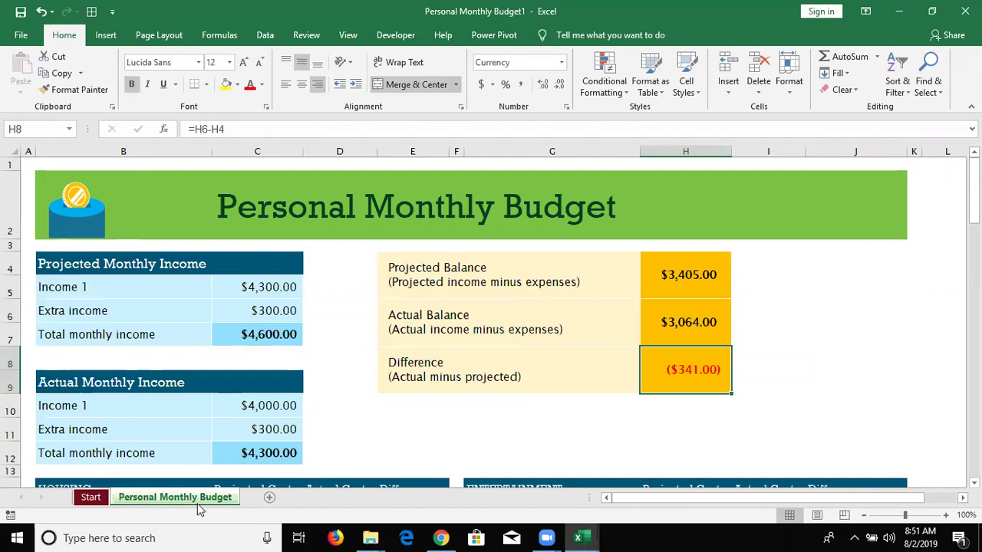
pyautogui.press('Down')
pyautogui.press('Down')
pyautogui.press('Down')
pyautogui.press('Down')
pyautogui.press('Down')
pyautogui.press('Down')
pyautogui.press('Down')
pyautogui.press('Down')
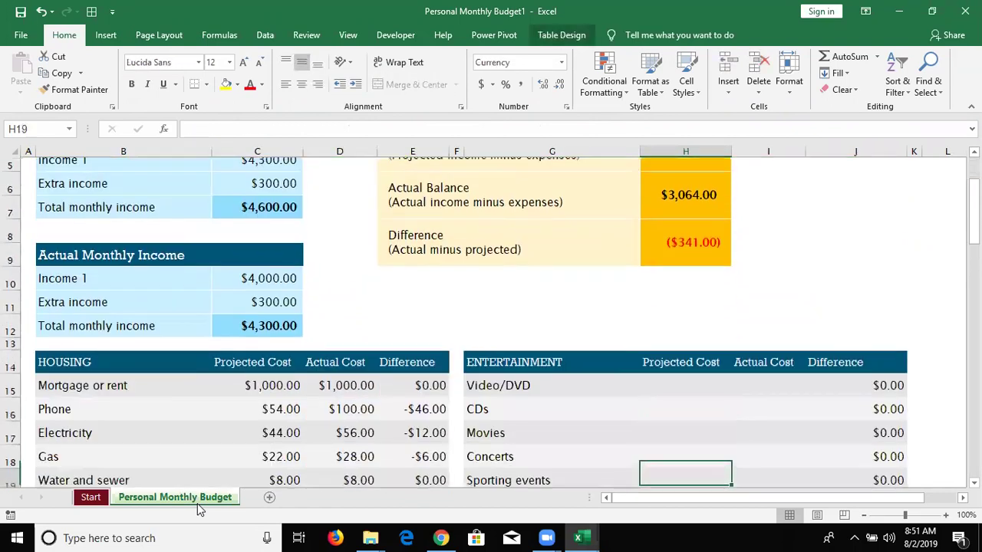
pyautogui.press('Down')
pyautogui.press('Up')
pyautogui.press('Up')
pyautogui.press('Up')
pyautogui.press('Up')
pyautogui.press('Up')
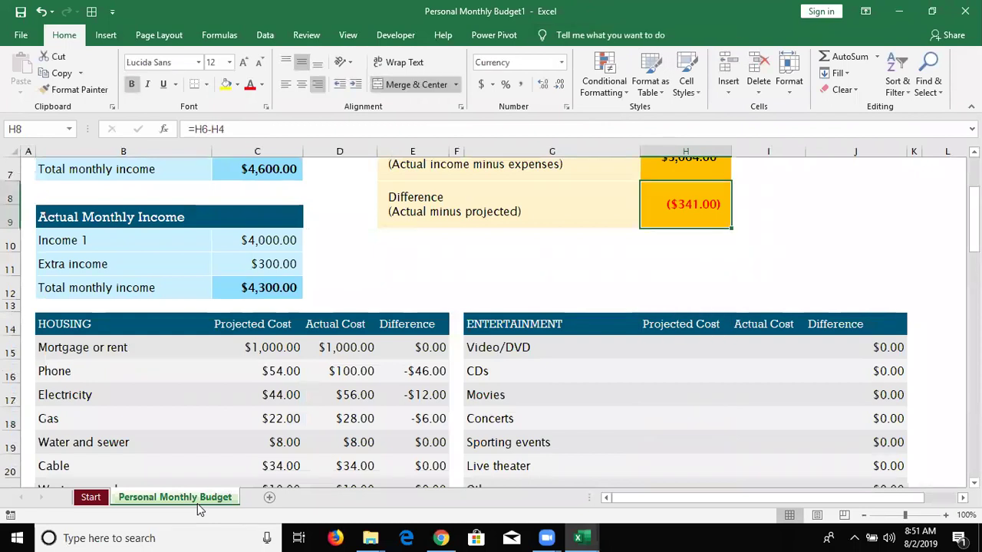
# Scroll down through the Entertainment, Loans and savings tables, then close the budget workbook
pyautogui.press('Down')
pyautogui.press('Down')
pyautogui.press('Down')
pyautogui.press('Down')
pyautogui.press('Down')
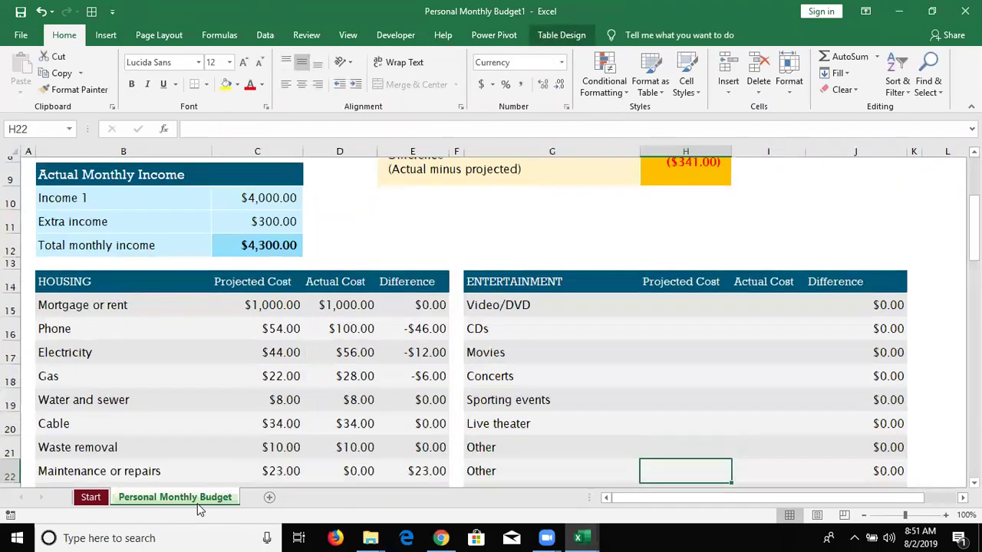
pyautogui.press('Down')
pyautogui.press('Down')
pyautogui.press('Down')
pyautogui.press('Down')
pyautogui.press('Down')
pyautogui.press('Down')
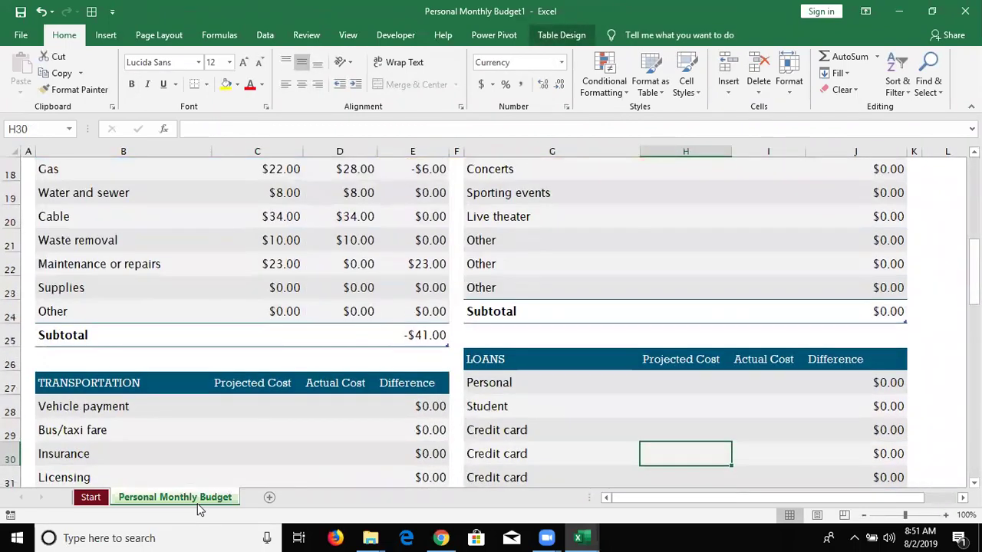
pyautogui.press('Down')
pyautogui.press('Down')
pyautogui.press('Down')
pyautogui.press('Down')
pyautogui.press('Down')
pyautogui.press('Down')
pyautogui.press('Down')
pyautogui.press('Down')
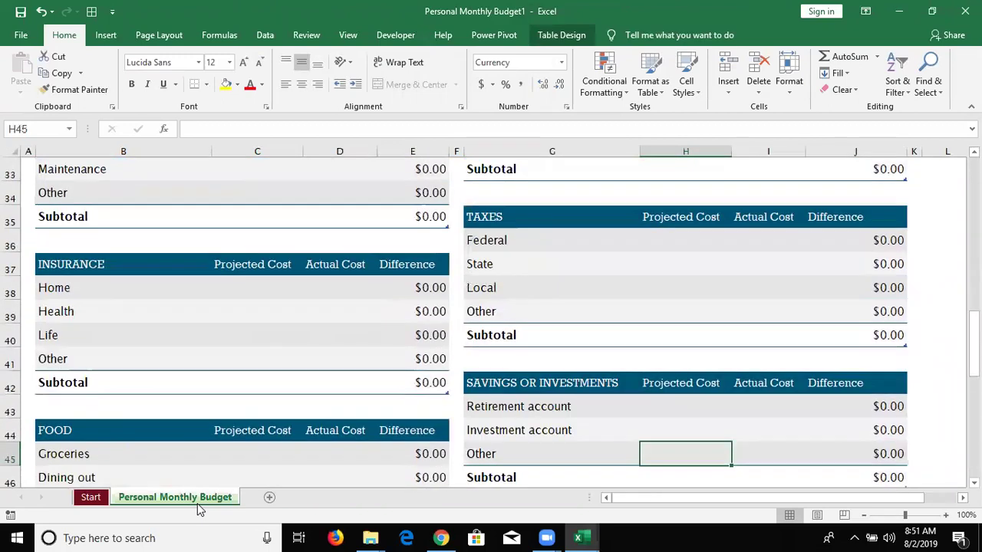
pyautogui.press('Down')
pyautogui.press('Down')
pyautogui.press('Down')
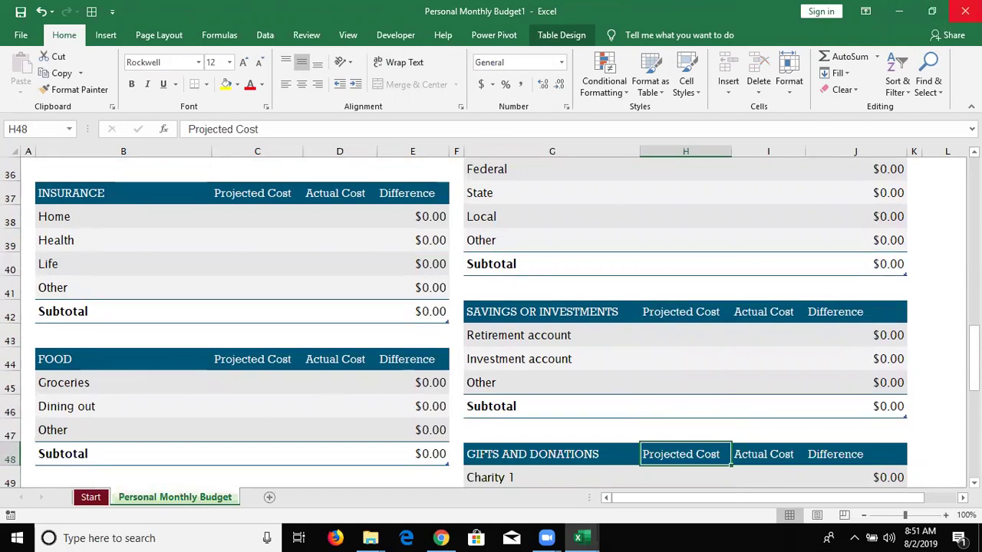
pyautogui.click(959, 12)
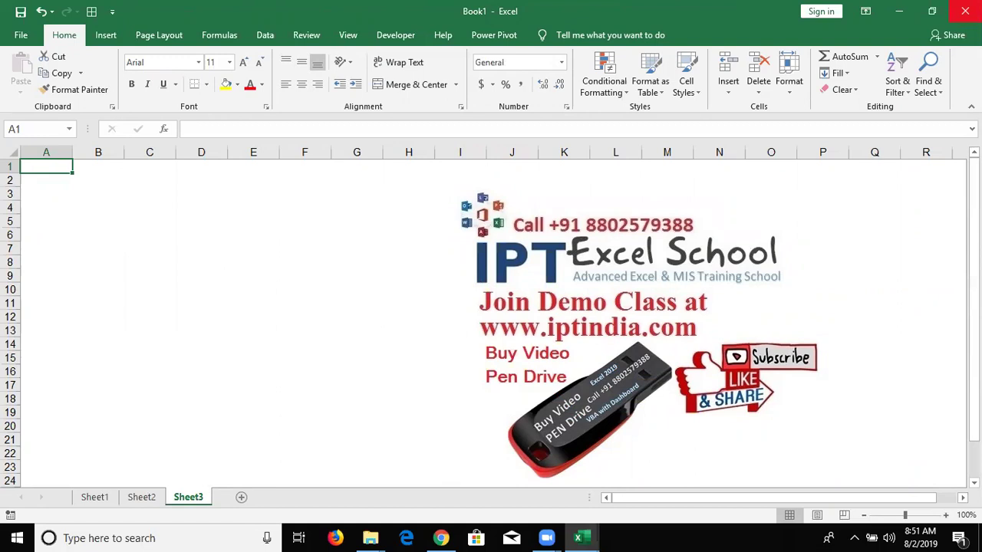
# Enter 10th in cell B3 of Sheet3
pyautogui.press('Down')
pyautogui.press('Down')
pyautogui.press('Right')
pyautogui.press('Right')
pyautogui.press('Left')
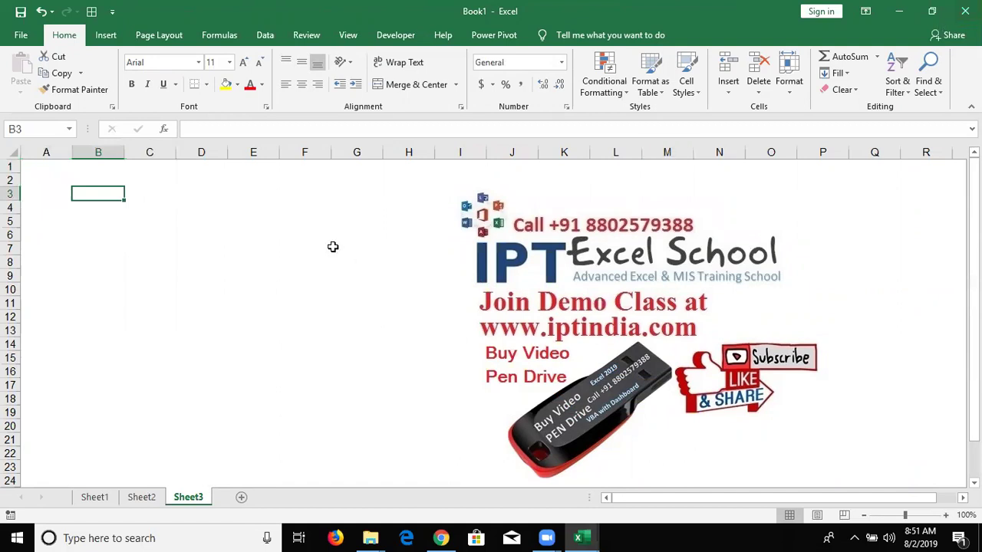
pyautogui.doubleClick(108, 193)
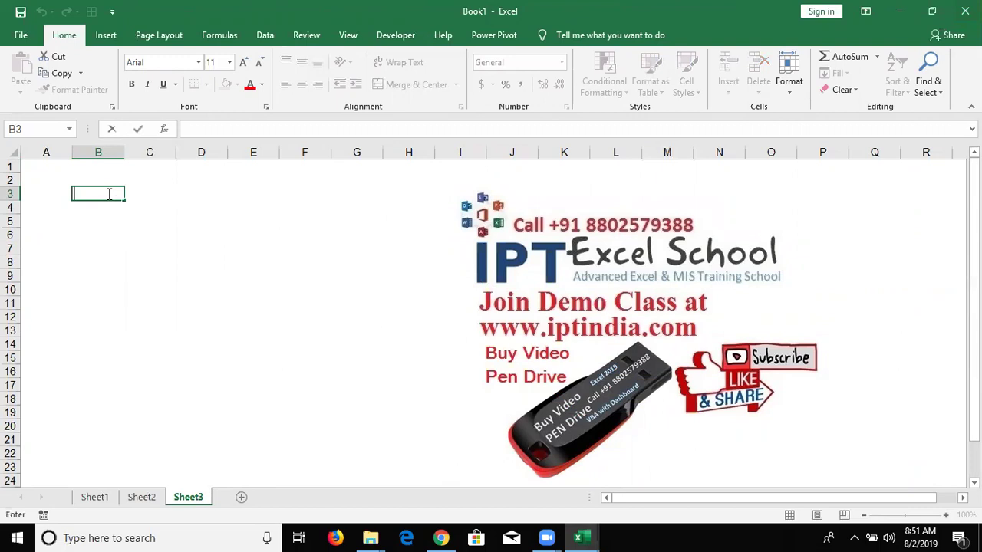
pyautogui.write('10th')
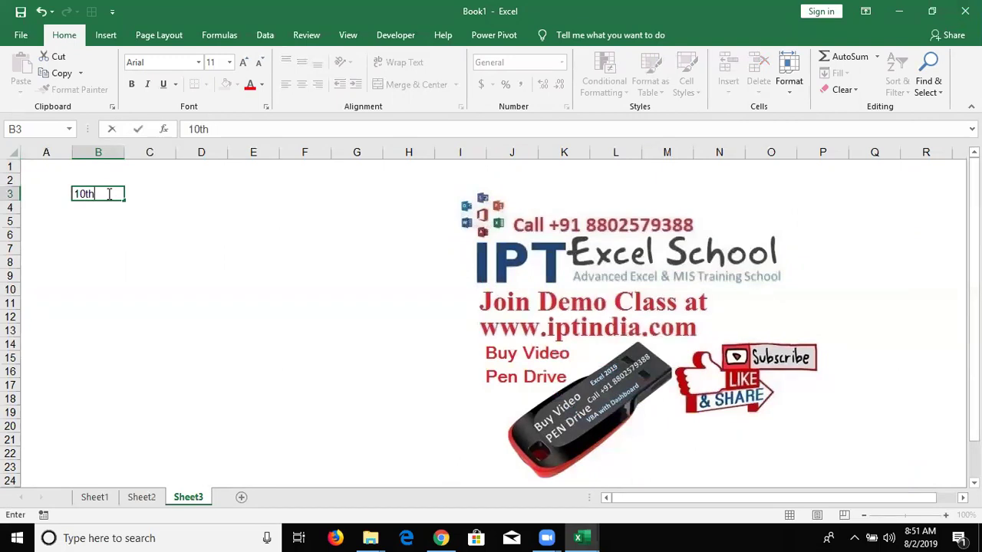
pyautogui.press('Return')
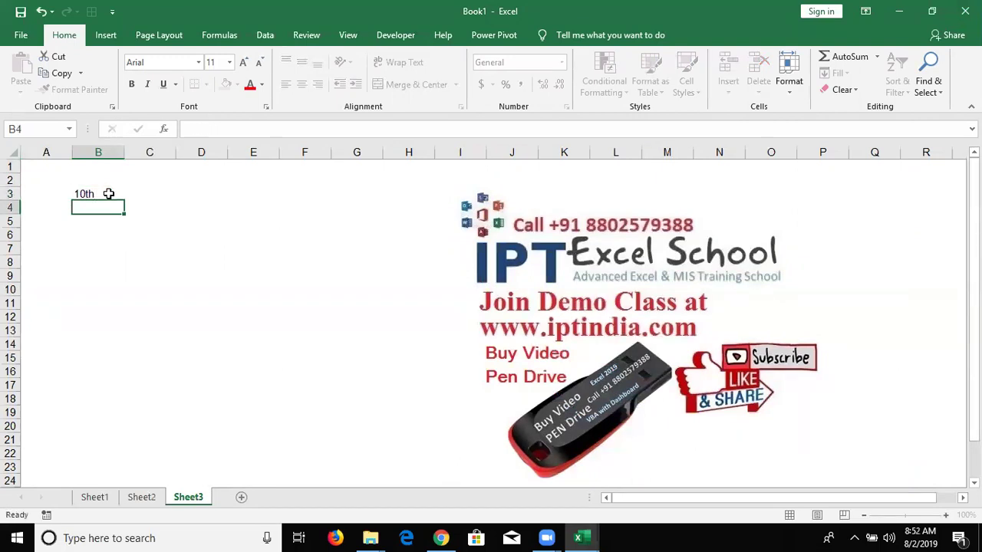
# Edit B3 and select the th suffix of 10th
pyautogui.click(109, 193)
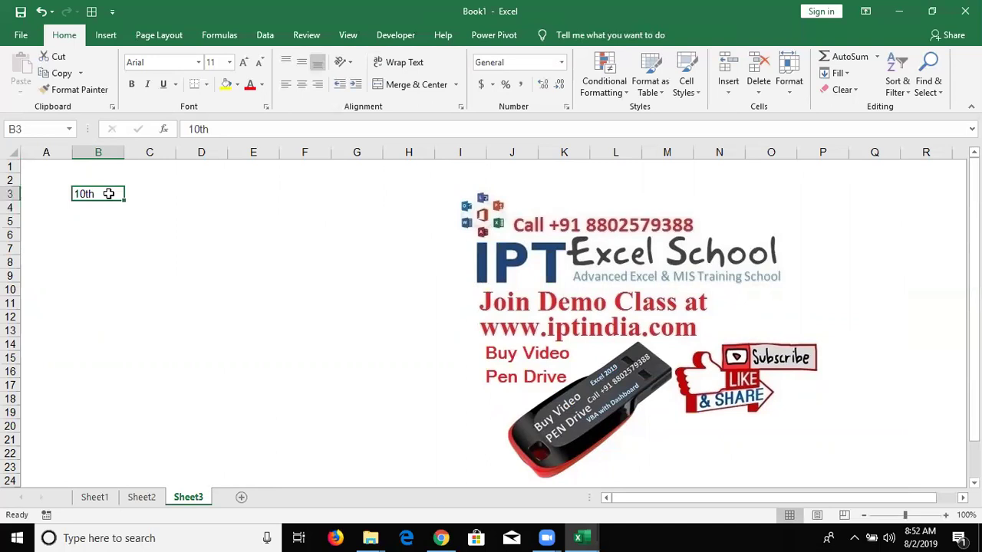
pyautogui.doubleClick(108, 193)
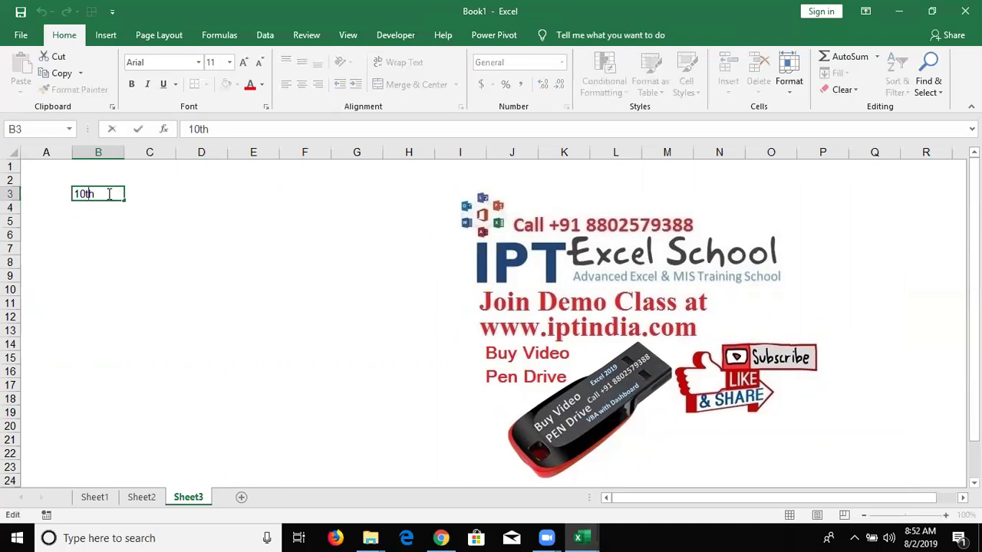
pyautogui.hotkey('shift', 'End')
# Make the th in B3 superscript through the Font dialog
pyautogui.click(267, 107)
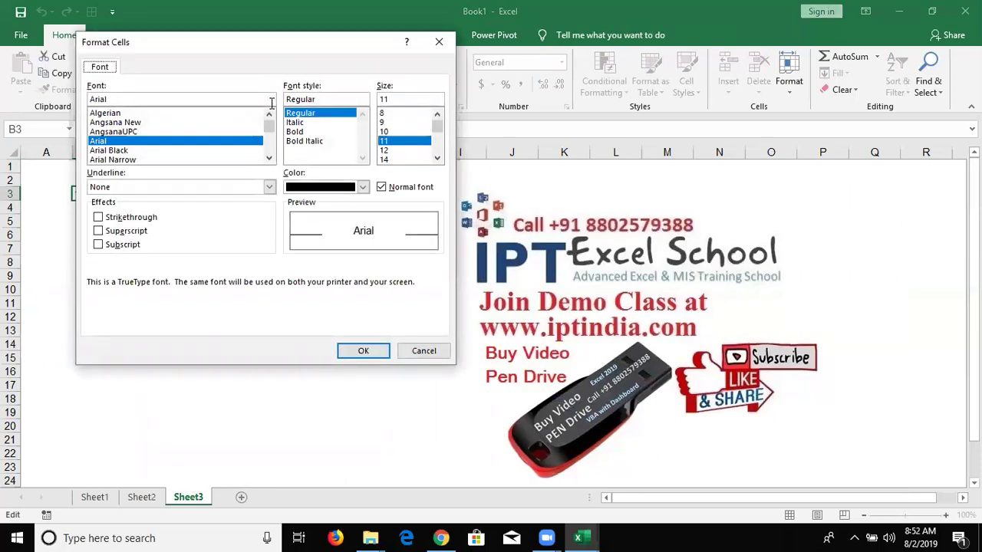
pyautogui.click(148, 234)
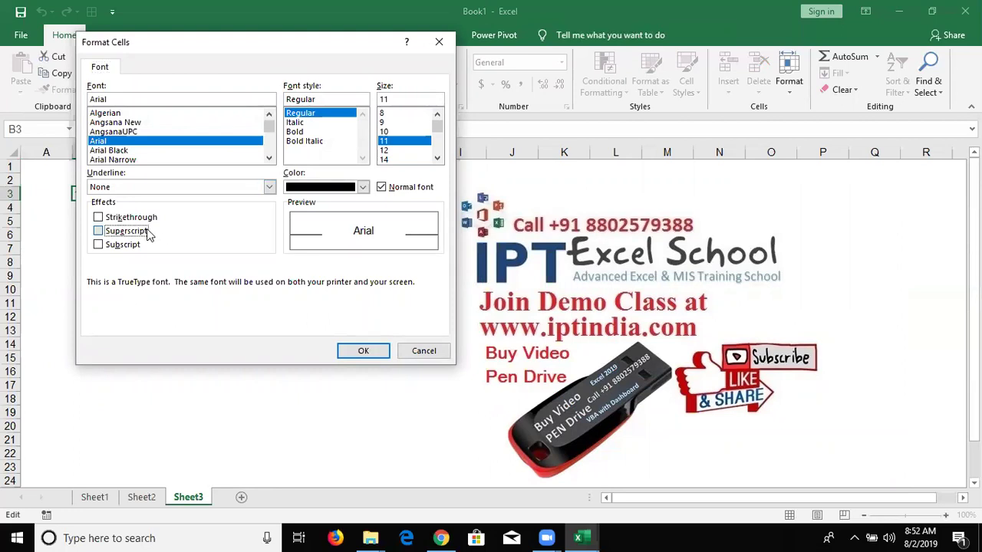
pyautogui.press('Return')
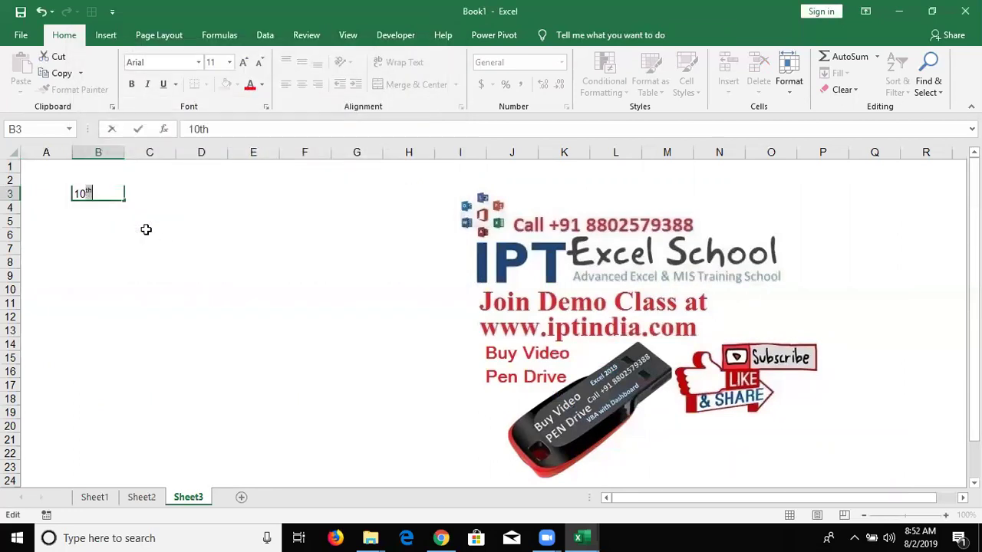
pyautogui.hotkey('ctrl', 'Return')
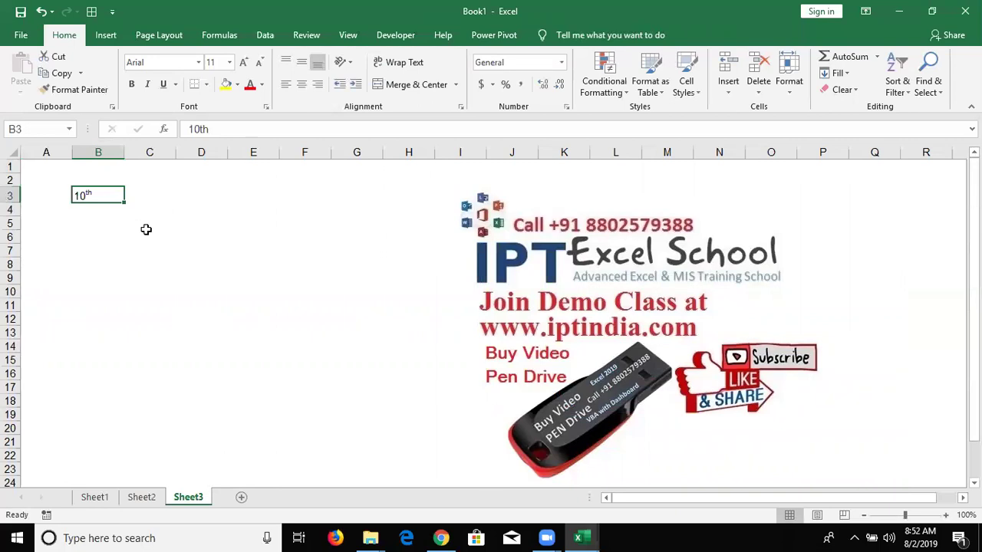
# Enter 22nd in cell B4
pyautogui.press('Return')
pyautogui.write('22nd')
pyautogui.press('Return')
# Select the nd of 22nd in B4 and make it superscript via Format Cells
pyautogui.press('Up')
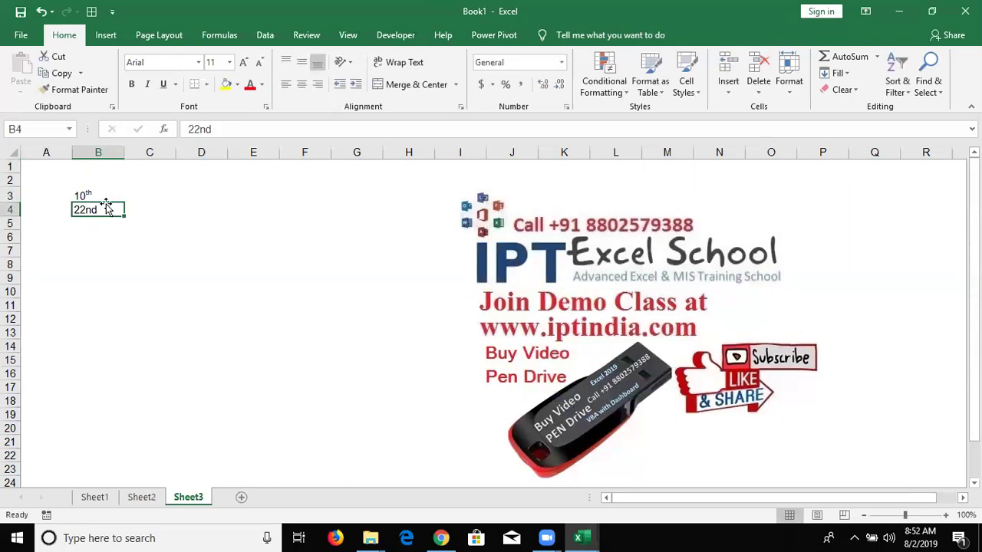
pyautogui.doubleClick(107, 207)
pyautogui.press('Left')
pyautogui.hotkey('shift', 'Right')
pyautogui.hotkey('shift', 'Right')
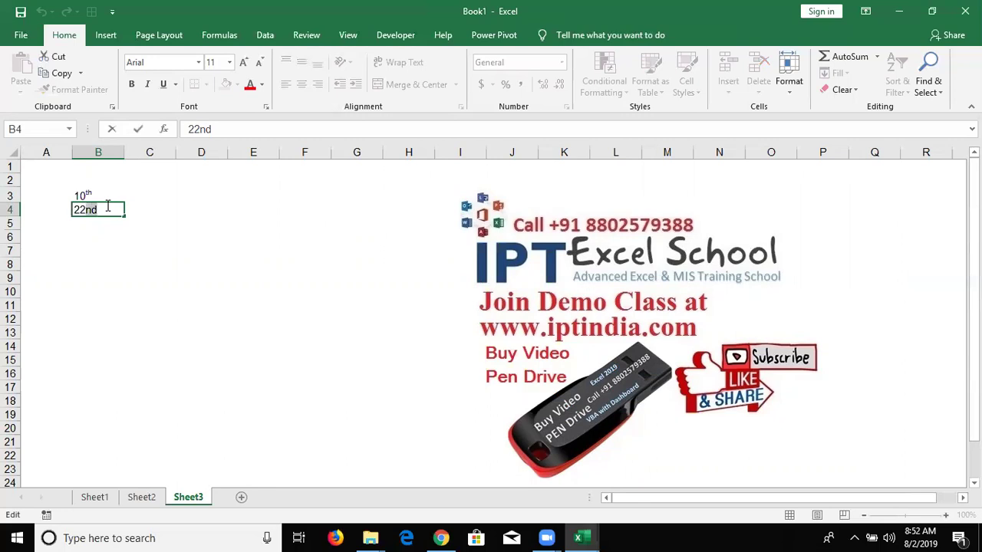
pyautogui.rightClick(97, 210)
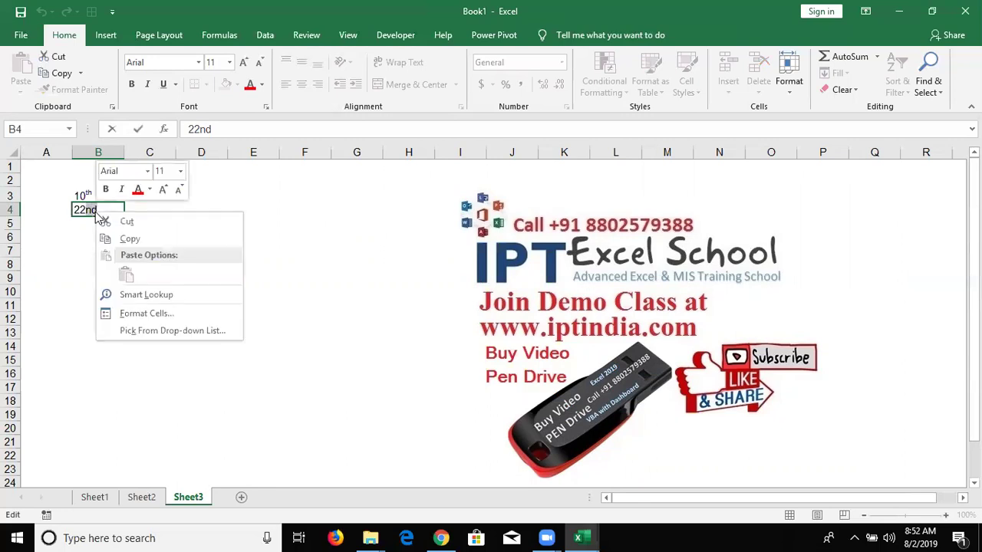
pyautogui.click(134, 319)
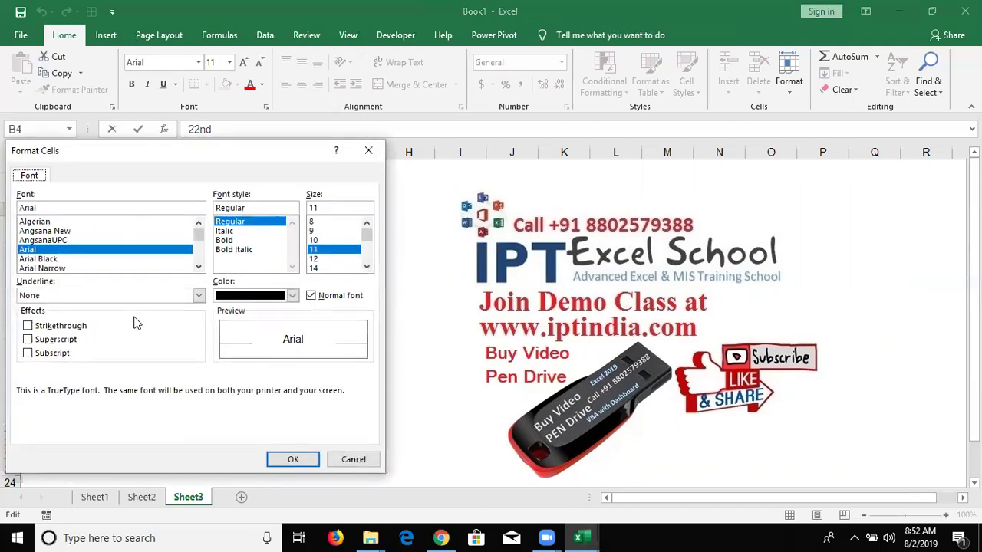
pyautogui.click(69, 344)
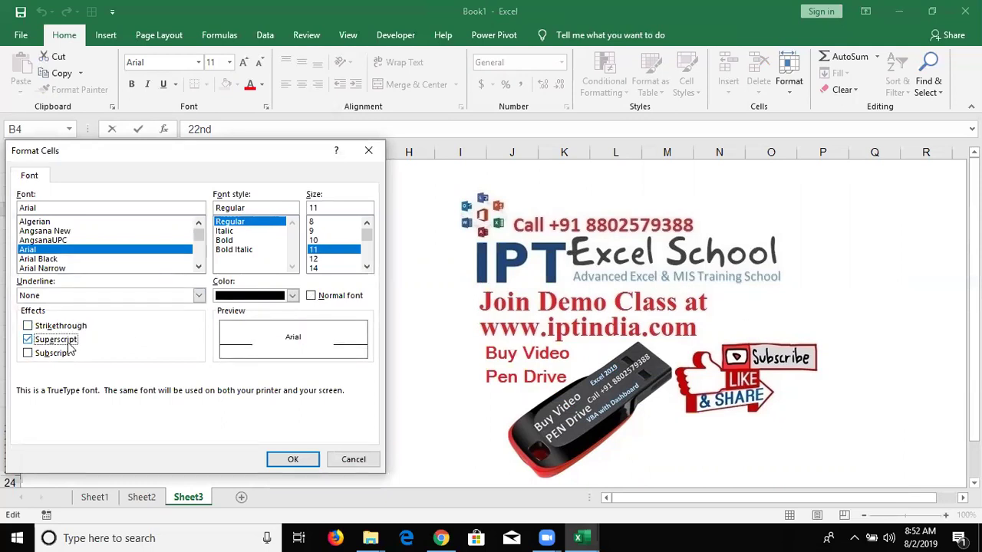
pyautogui.press('Return')
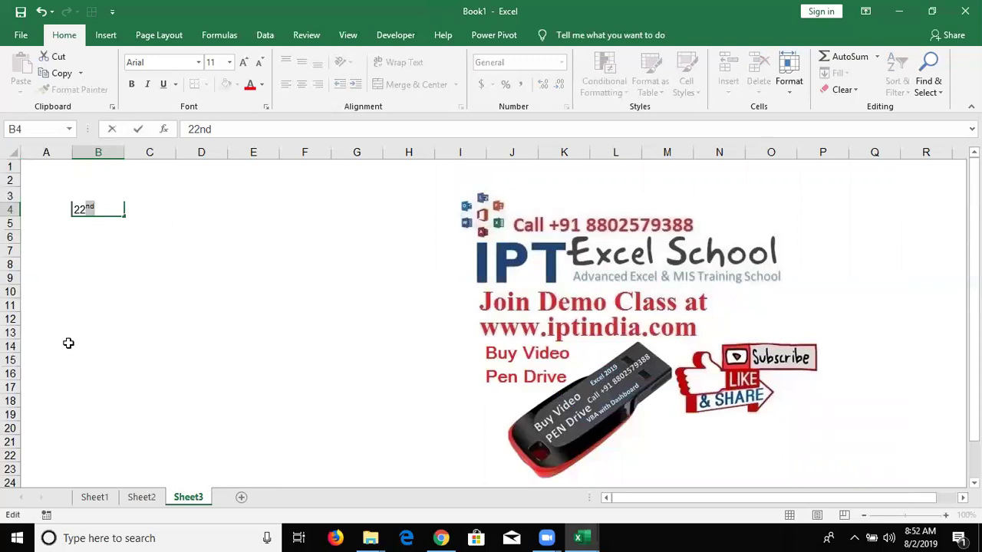
pyautogui.press('Return')
# Move to cell C3 and start typing 10
pyautogui.press('Up')
pyautogui.press('Up')
pyautogui.press('Up')
pyautogui.press('Right')
pyautogui.press('Down')
pyautogui.write('10')
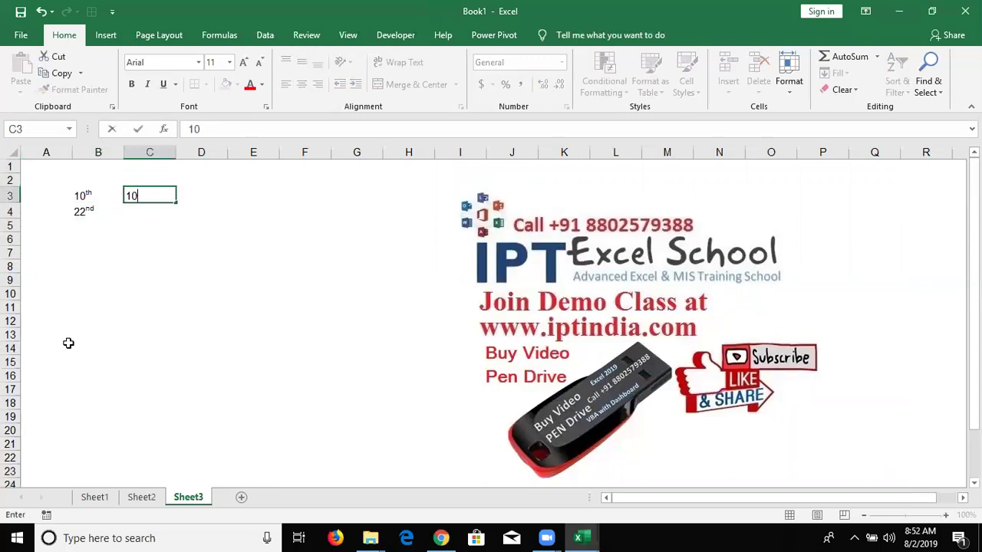
# Replace the 10 in C3 with 10o
pyautogui.press('BackSpace')
pyautogui.press('BackSpace')
pyautogui.write('10')
pyautogui.write('o')
pyautogui.press('Return')
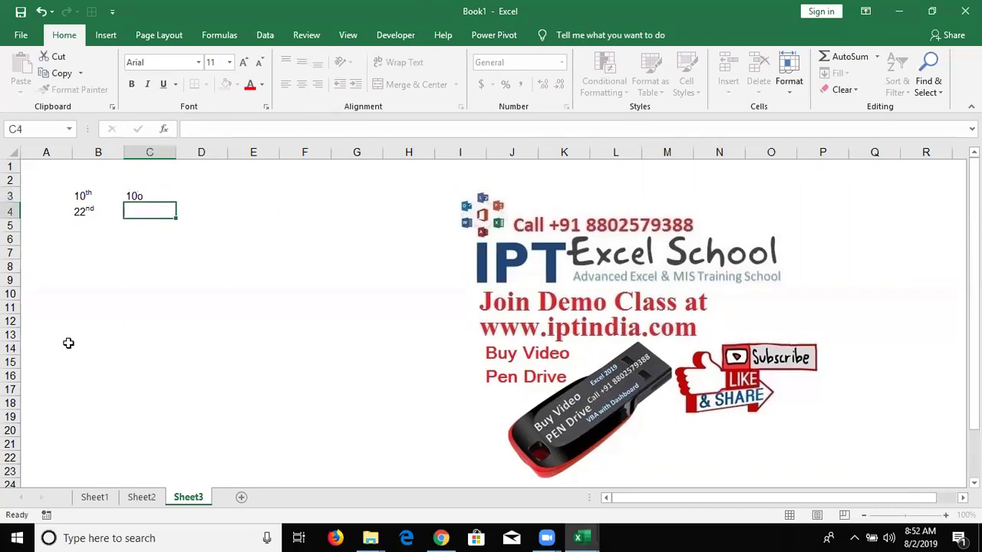
pyautogui.press('Up')
pyautogui.press('F2')
pyautogui.hotkey('shift', 'Right')
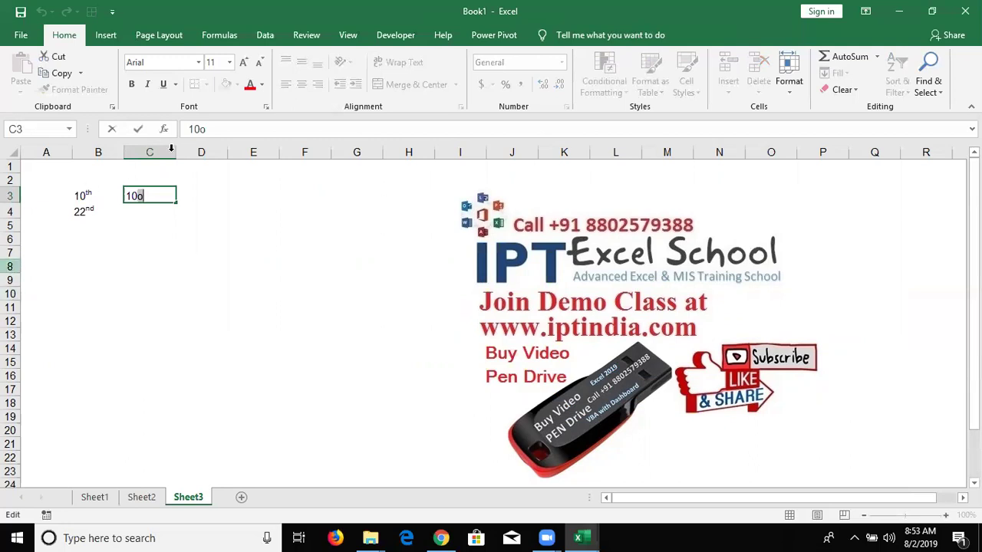
# Select the o in C3's 10o and make it superscript in the Font dialog
pyautogui.click(150, 151)
pyautogui.click(132, 193)
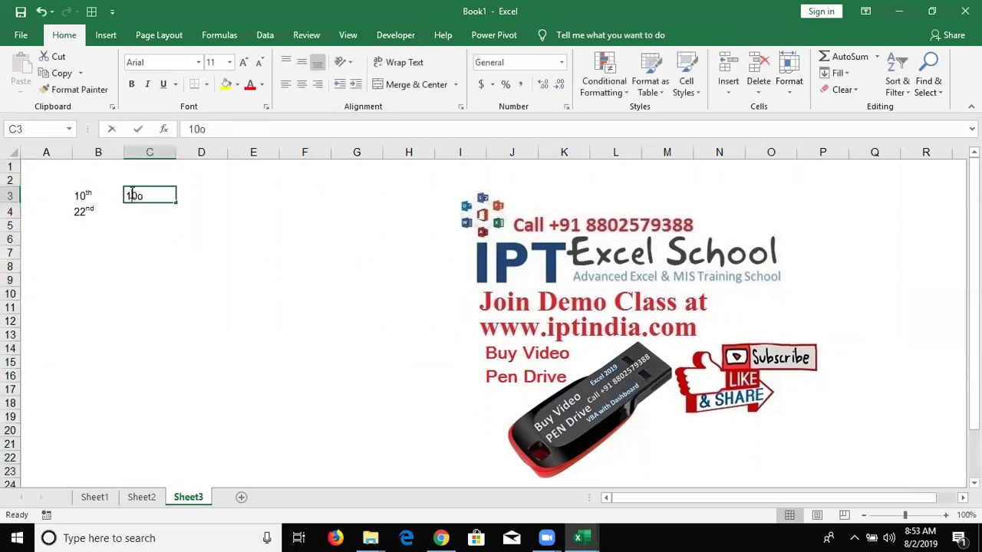
pyautogui.press('F2')
pyautogui.hotkey('shift', 'Left')
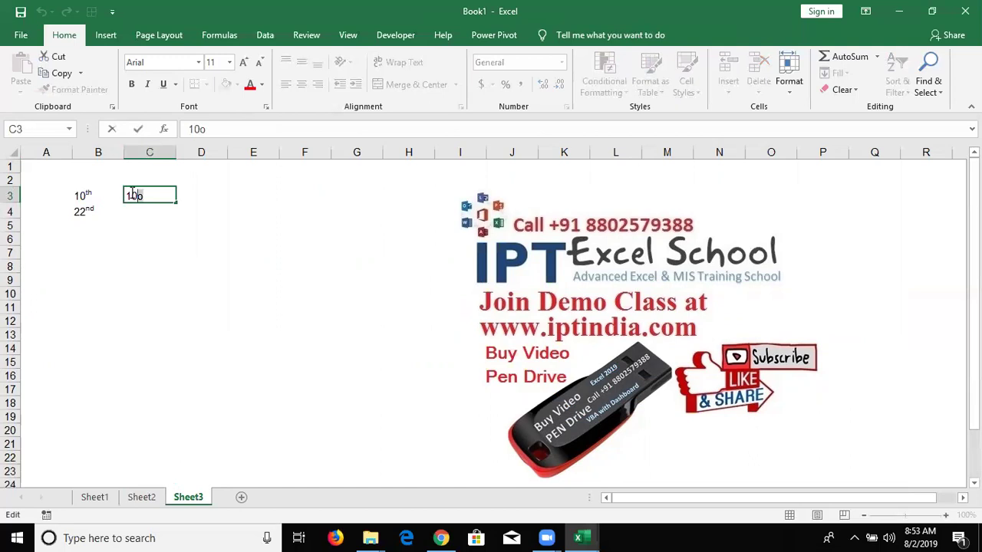
pyautogui.click(264, 108)
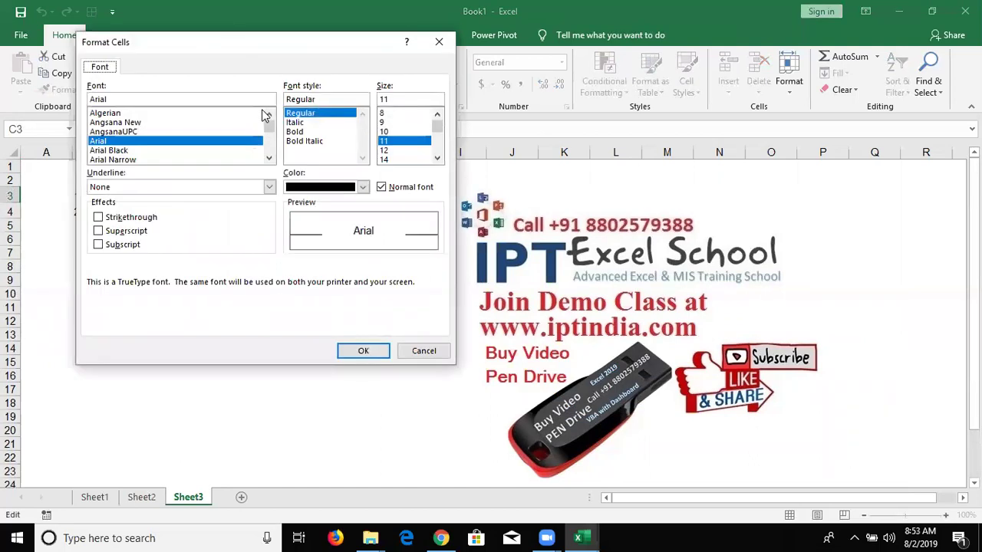
pyautogui.click(142, 236)
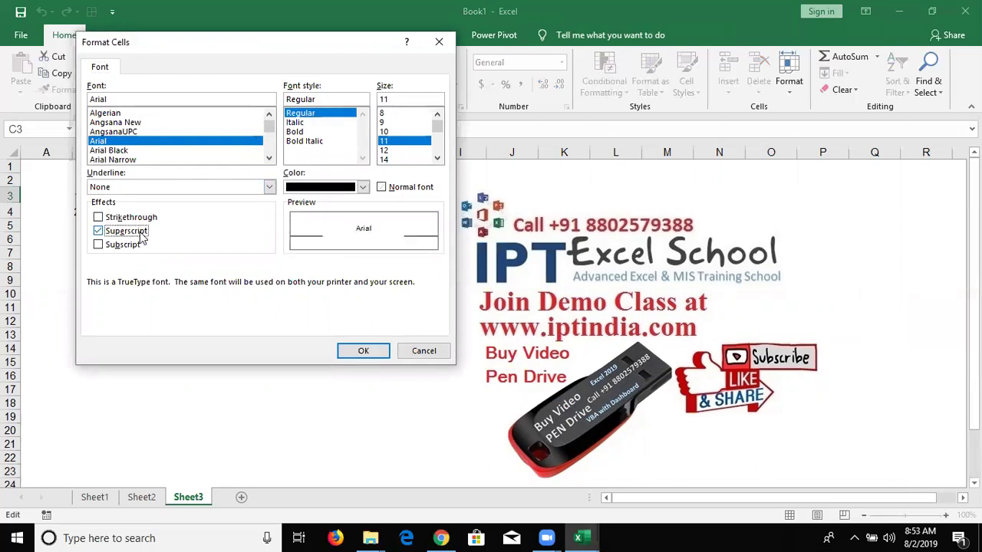
pyautogui.press('Return')
pyautogui.press('Return')
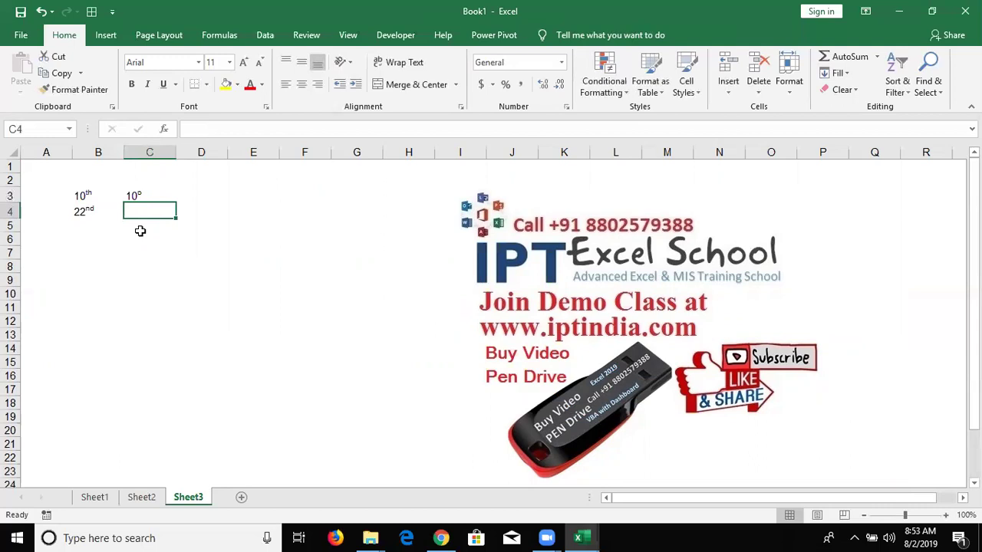
# Enter 102 in C4 and try to superscript its 2, which doesn't stick on a number
pyautogui.write('1')
pyautogui.write('02')
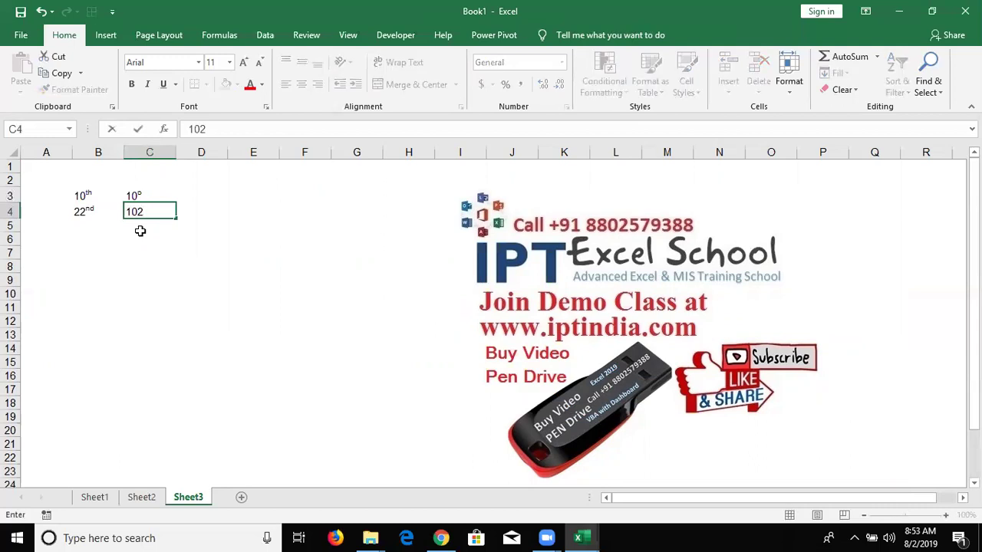
pyautogui.click(143, 216)
pyautogui.hotkey('shift', 'Left')
pyautogui.click(262, 104)
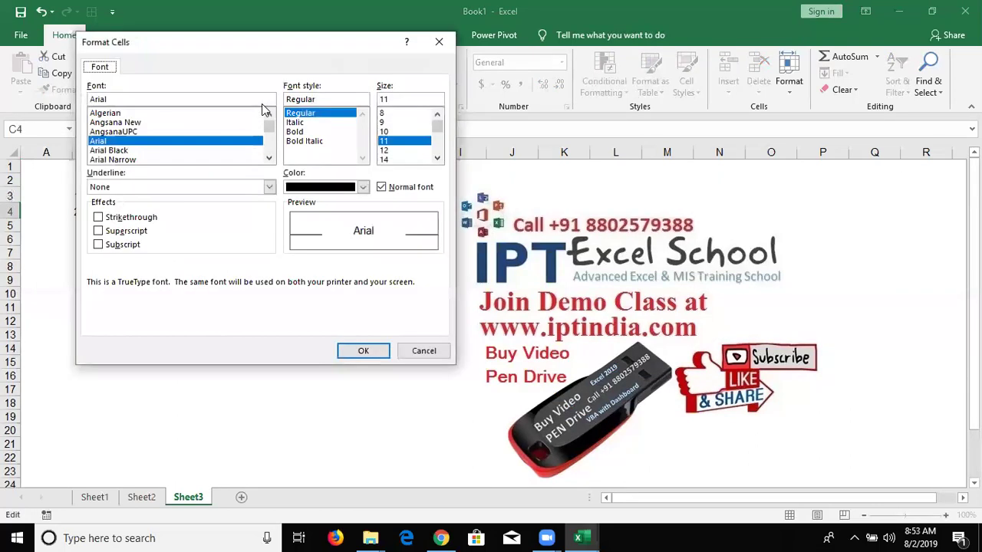
pyautogui.click(108, 233)
pyautogui.press('Return')
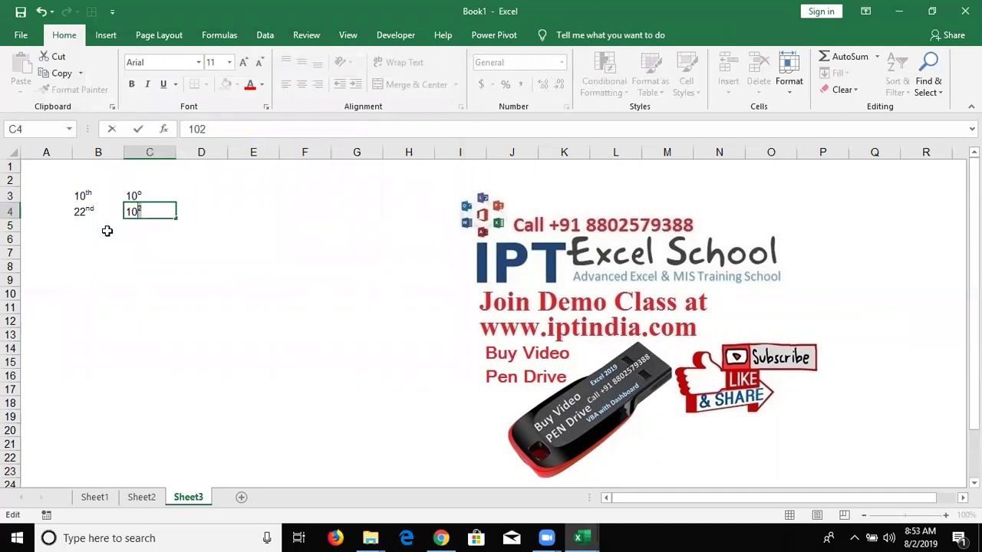
pyautogui.press('Return')
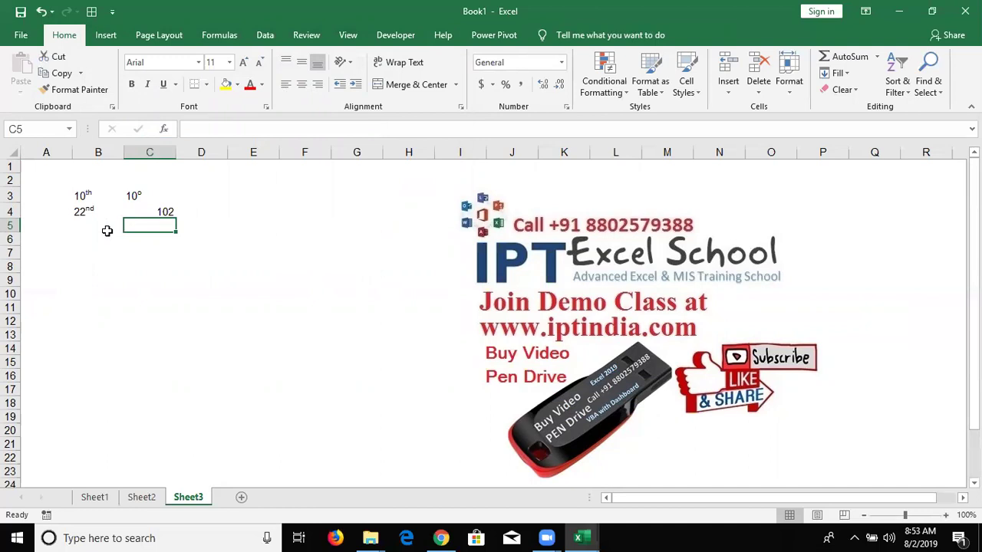
# Re-enter C4 as the text value '102
pyautogui.press('Up')
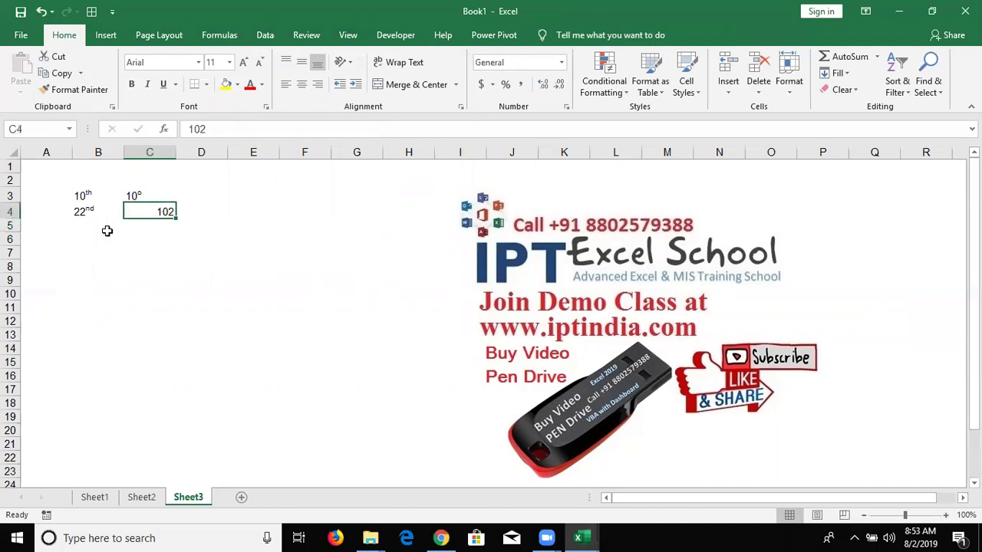
pyautogui.write("'102")
pyautogui.hotkey('ctrl', 'Return')
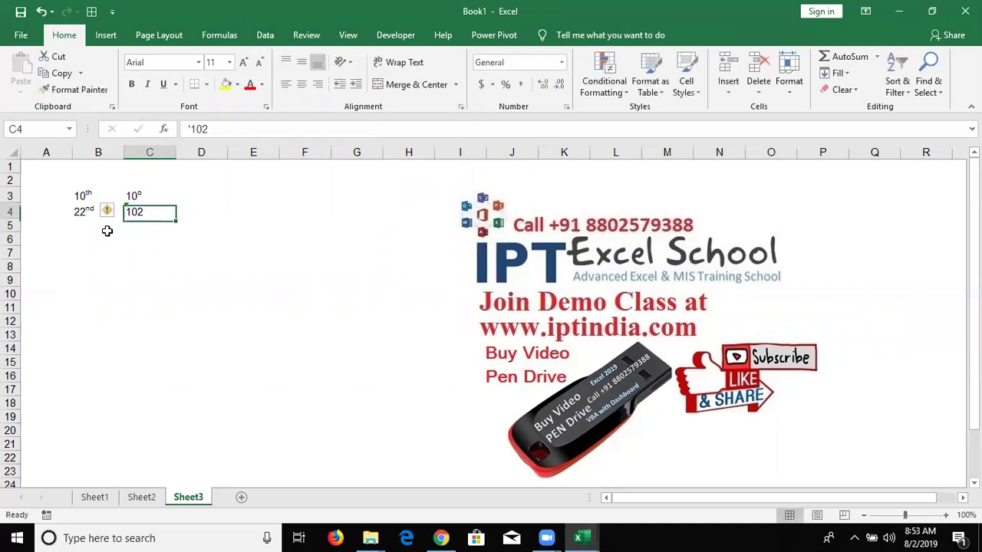
pyautogui.press('XF86AudioRaiseVolume')
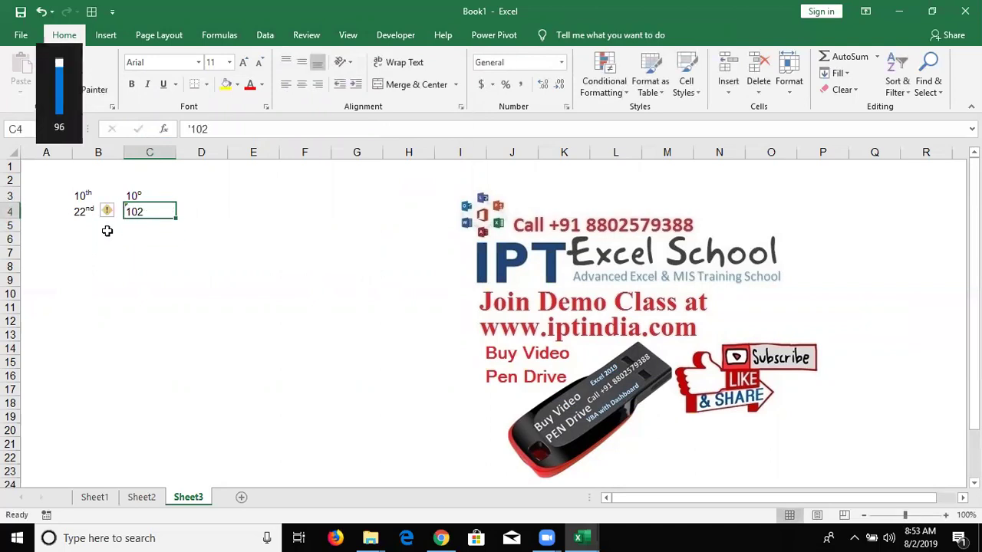
# Select the 2 in C4's 102 and make it superscript in the Font dialog
pyautogui.press('F2')
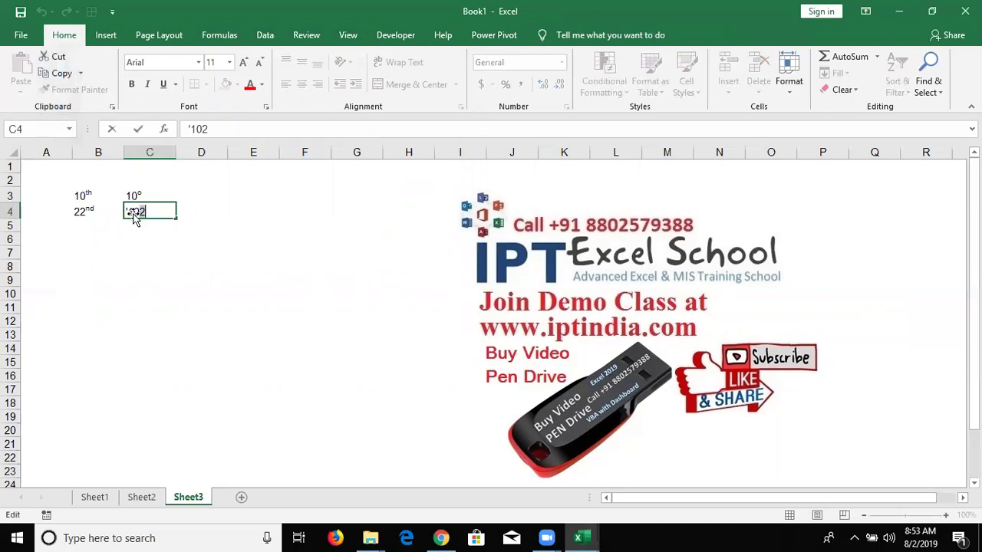
pyautogui.doubleClick(141, 212)
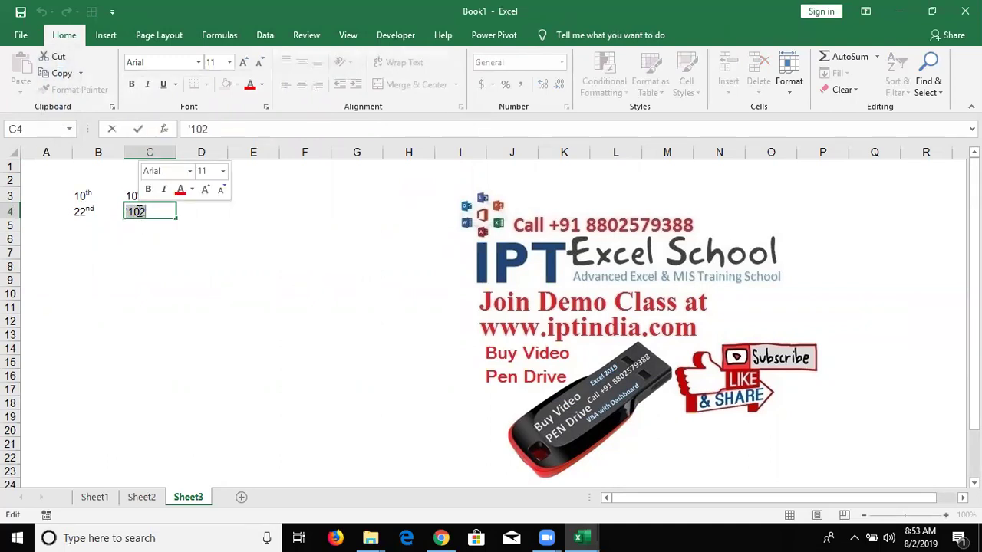
pyautogui.click(138, 212)
pyautogui.moveTo(140, 212); pyautogui.dragTo(146, 211)
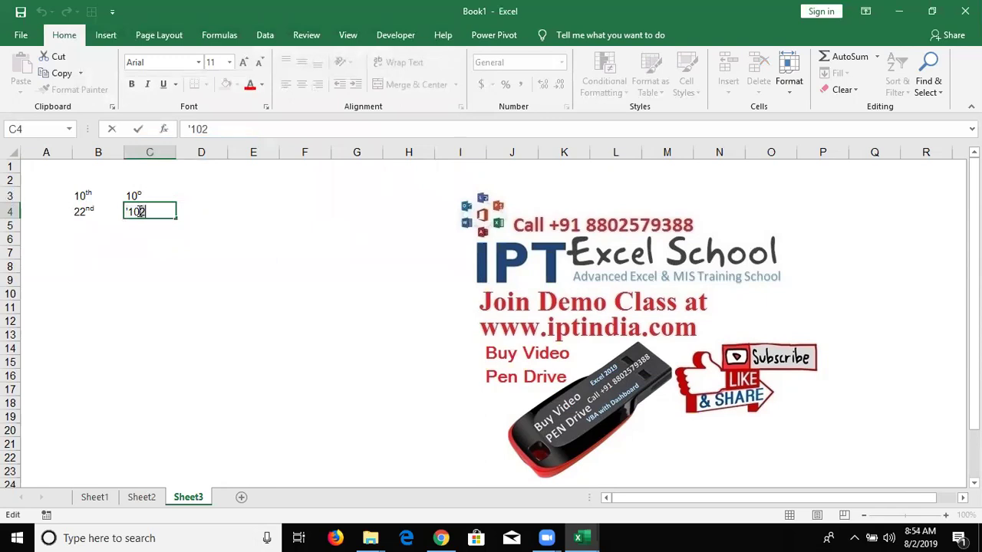
pyautogui.click(266, 108)
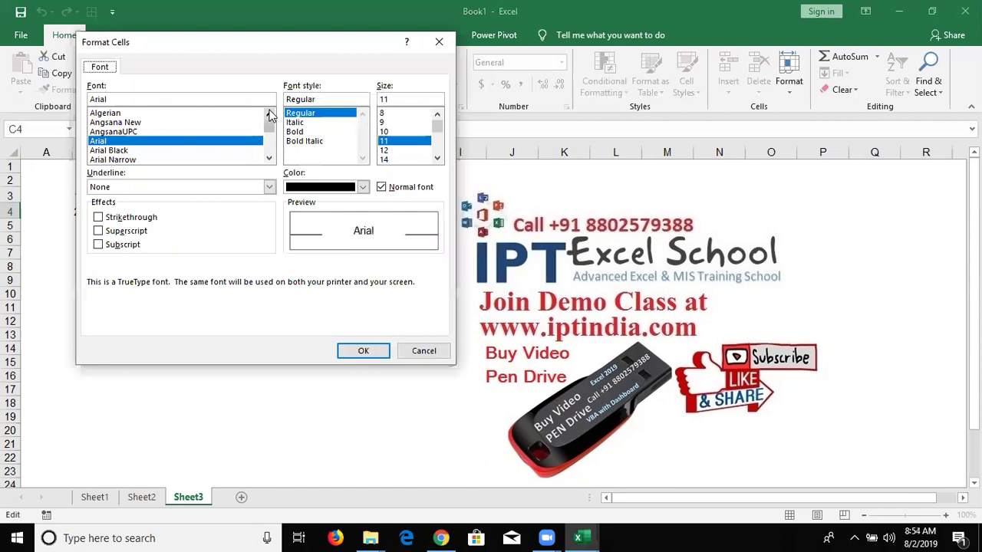
pyautogui.click(141, 231)
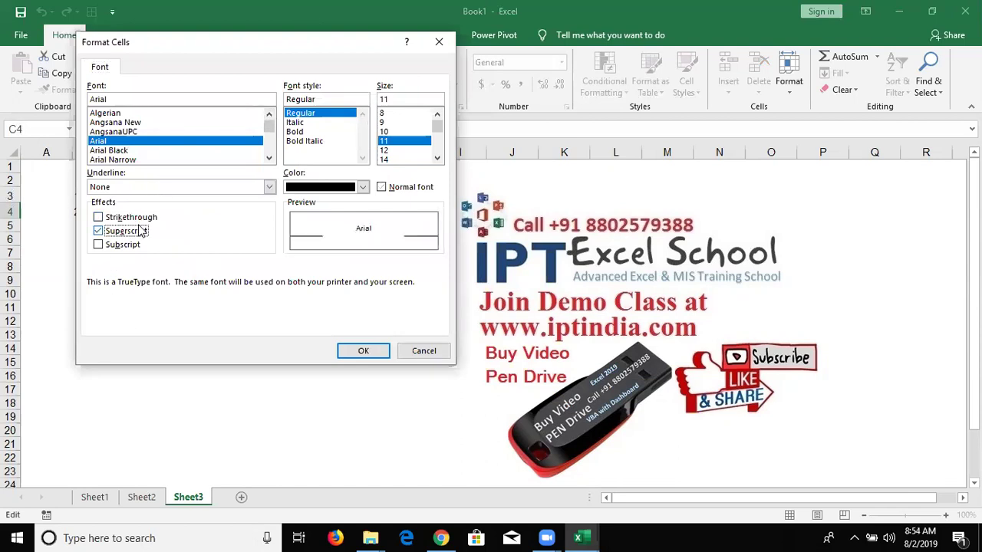
pyautogui.press('Return')
pyautogui.press('Return')
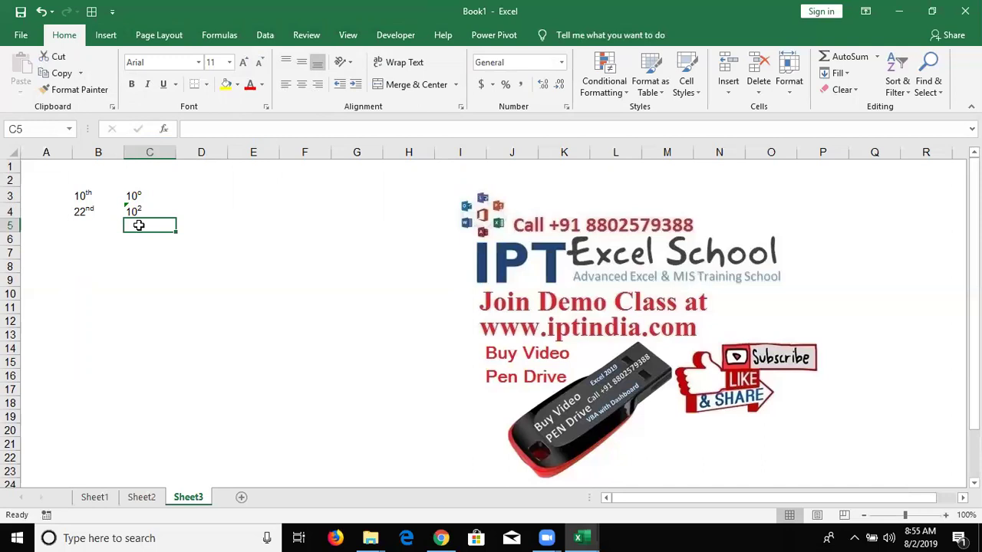
# Enter H2O in cell B6
pyautogui.press('Down')
pyautogui.press('Left')
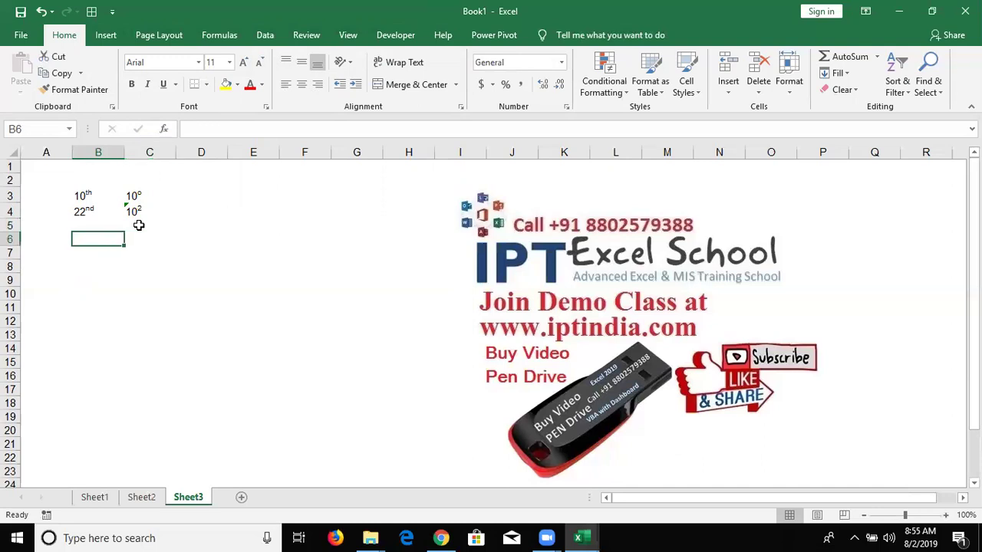
pyautogui.write('H2O')
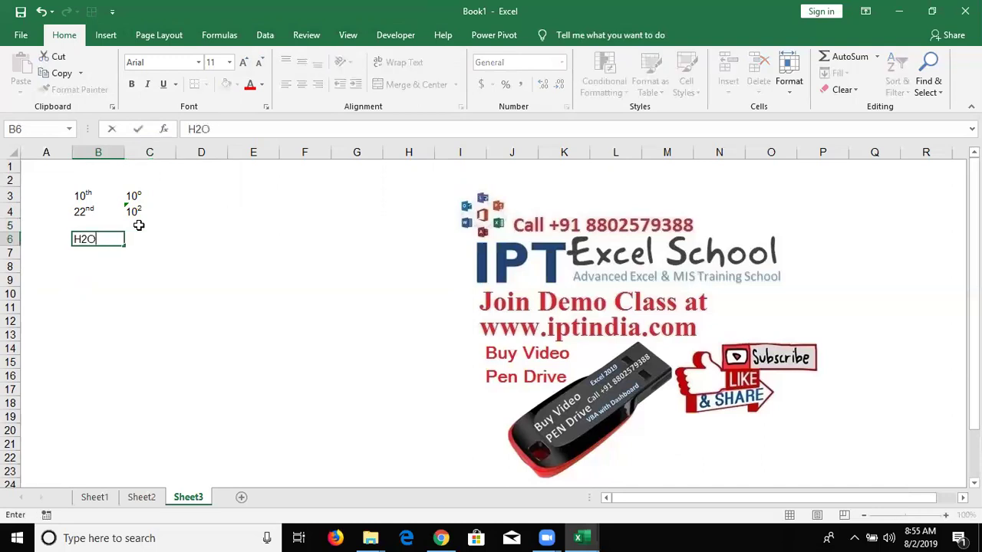
pyautogui.hotkey('ctrl', 'Return')
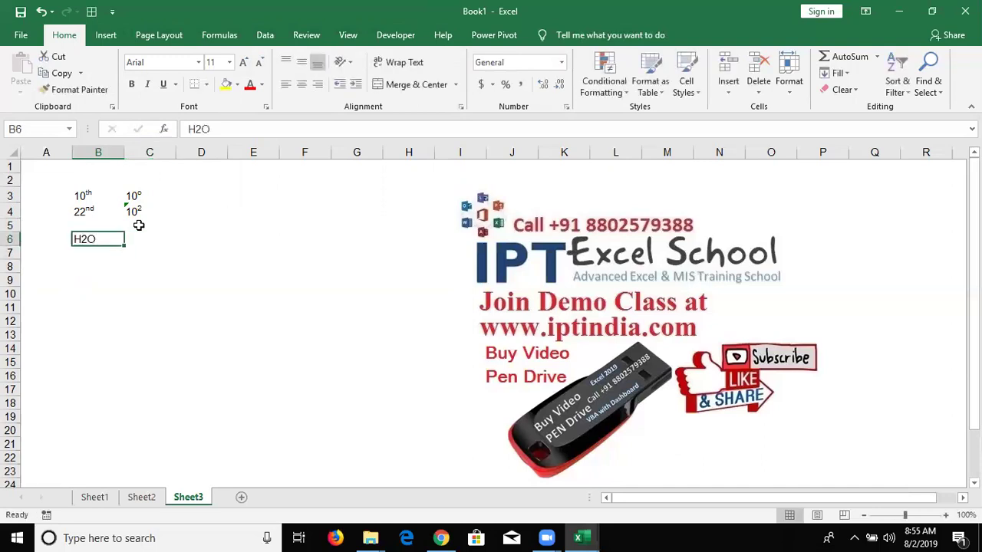
# Format the 2 in B6's H2O as subscript so it reads H₂O
pyautogui.press('F2')
pyautogui.press('Left')
pyautogui.press('Left')
pyautogui.hotkey('shift', 'Right')
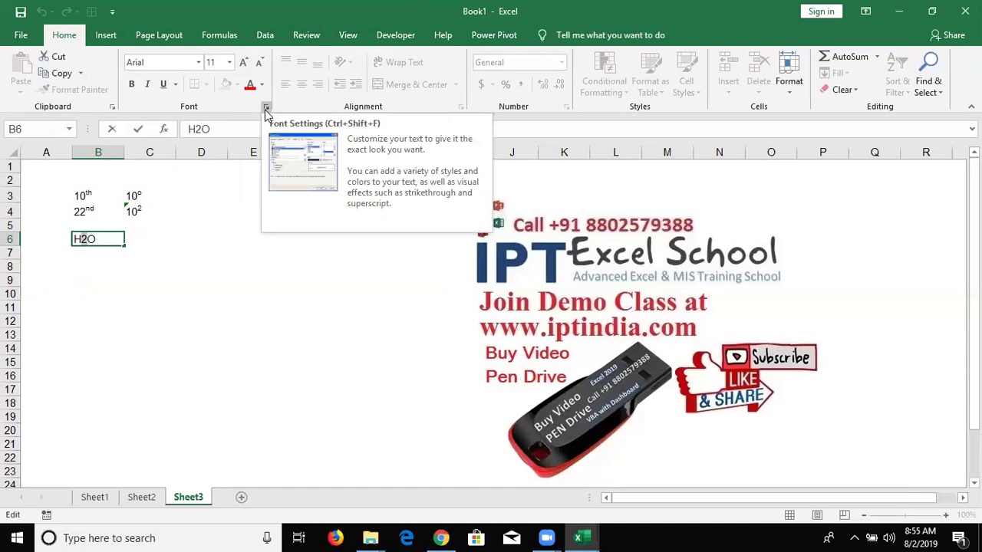
pyautogui.click(265, 112)
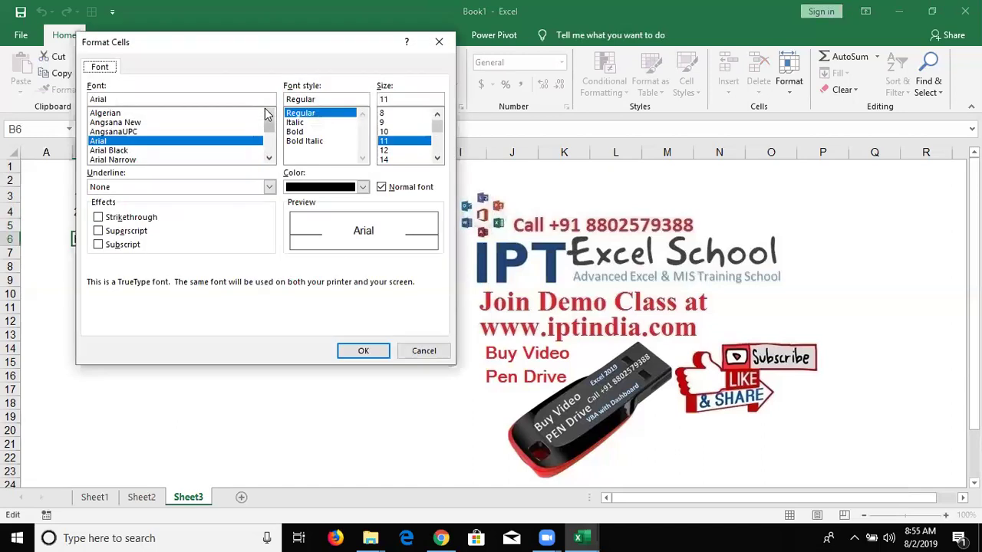
pyautogui.click(127, 247)
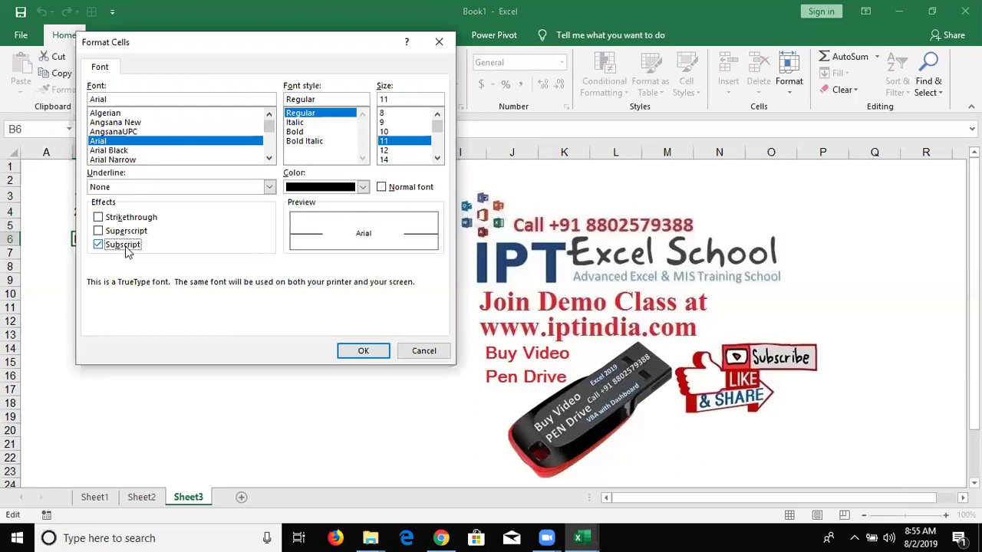
pyautogui.press('Return')
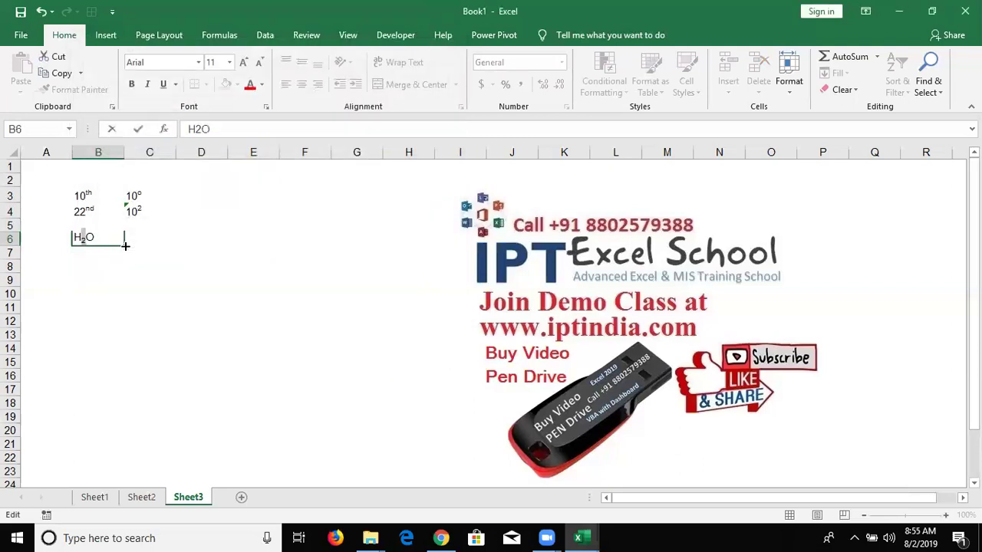
pyautogui.press('Return')
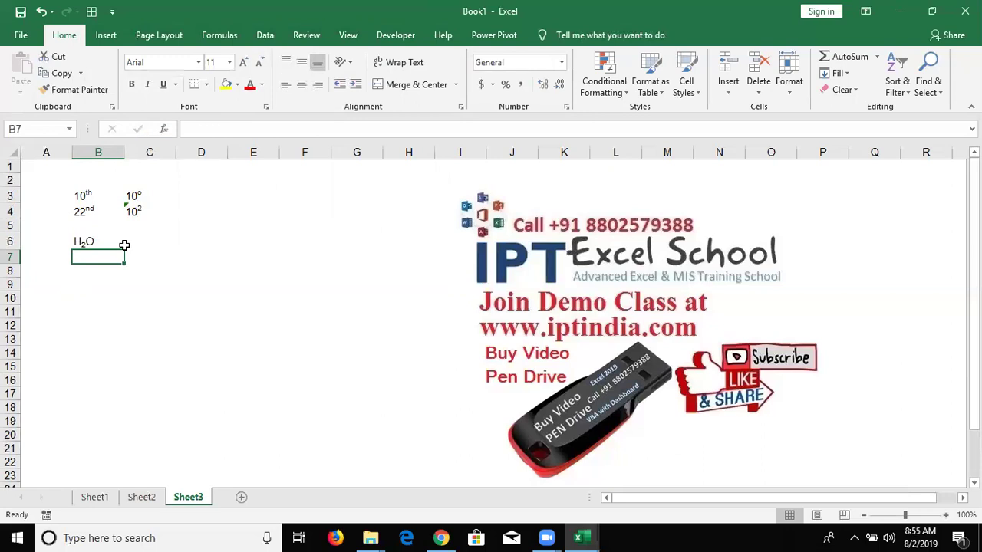
# Clear all contents of columns A to C
pyautogui.click(123, 245)
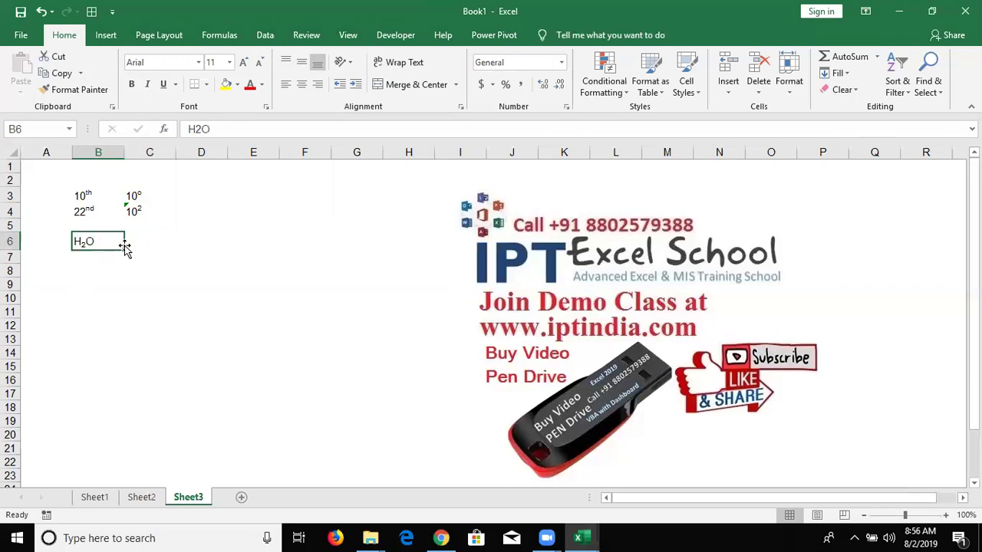
pyautogui.press('Right')
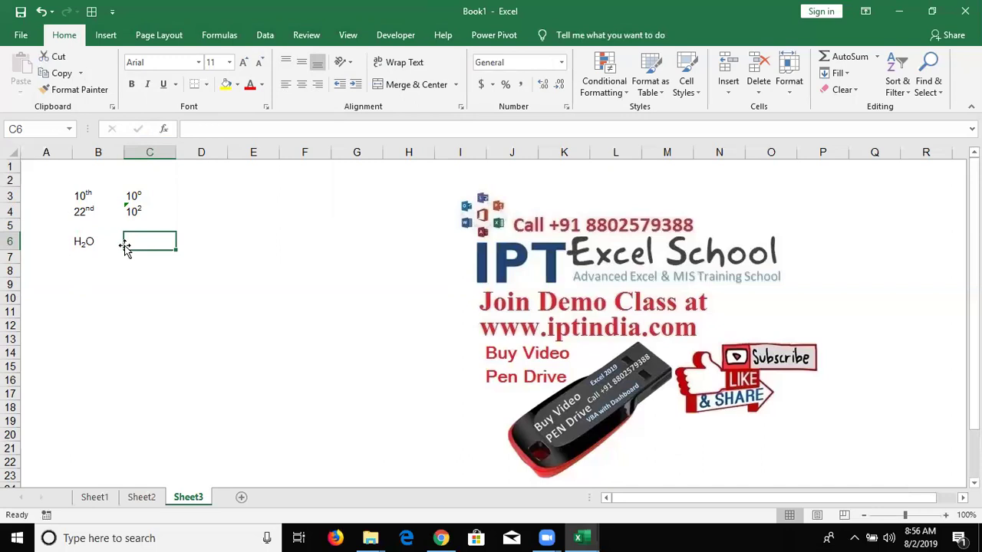
pyautogui.press('Left')
pyautogui.press('Left')
pyautogui.hotkey('ctrl', 'space')
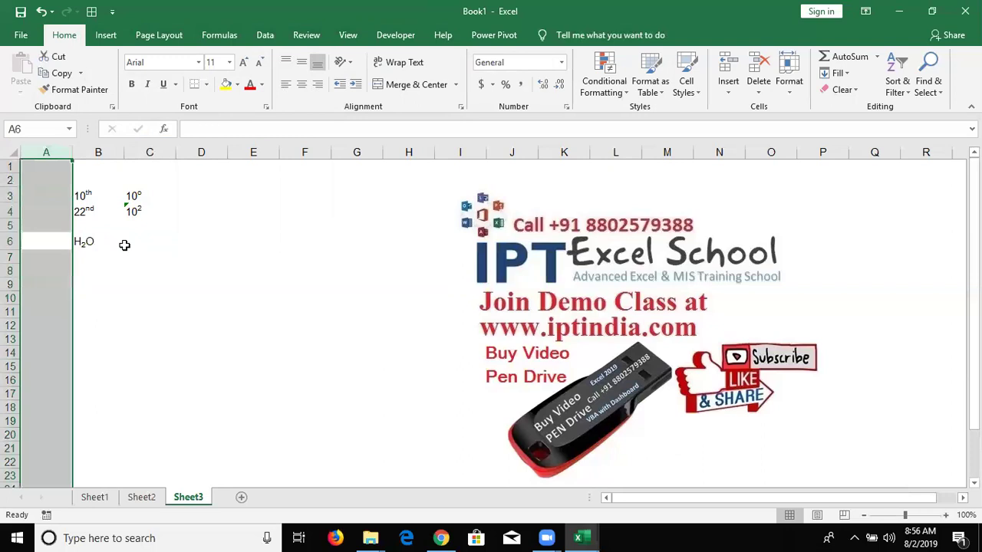
pyautogui.hotkey('shift', 'Right')
pyautogui.hotkey('shift', 'Right')
pyautogui.press('Delete')
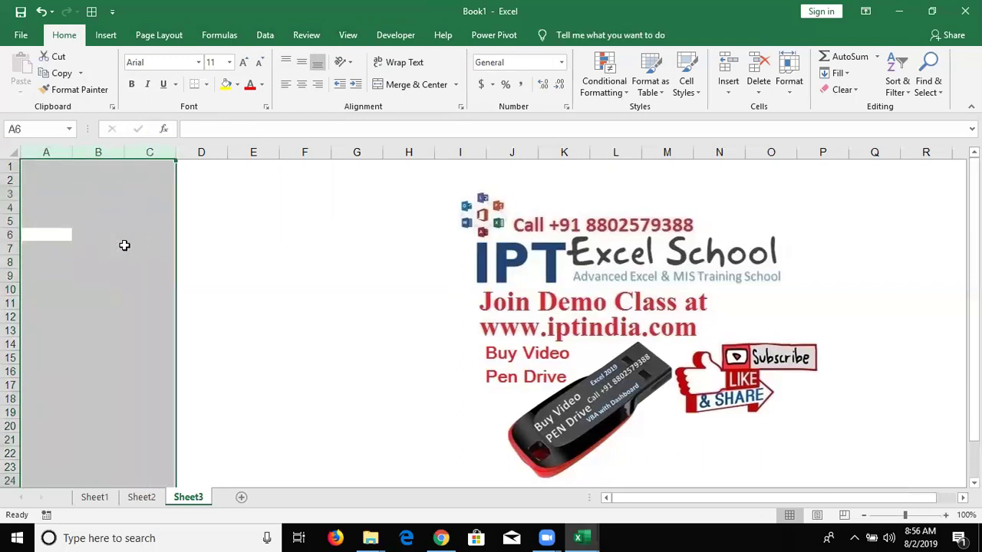
# Type 85, 36, 52, 36, 2, 32, 15, 63, 32, 65, 25 down B1:B11
pyautogui.press('Up')
pyautogui.press('Up')
pyautogui.press('Up')
pyautogui.press('Up')
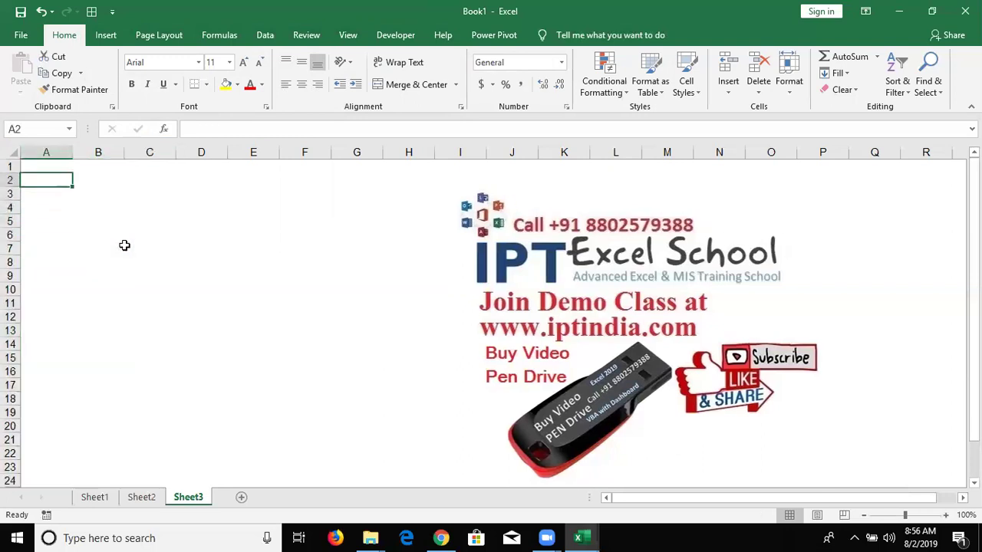
# Correct the value in B5 to 20
pyautogui.press('Up')
pyautogui.press('Right')
pyautogui.write('85')
pyautogui.press('Return')
pyautogui.write('36')
pyautogui.press('Return')
pyautogui.write('52')
pyautogui.press('Return')
pyautogui.write('36')
pyautogui.press('Return')
pyautogui.write('2')
pyautogui.press('Return')
pyautogui.write('32')
pyautogui.press('Return')
pyautogui.write('15')
pyautogui.press('Return')
pyautogui.write('63')
pyautogui.press('Return')
pyautogui.write('32')
pyautogui.press('Return')
pyautogui.write('65')
pyautogui.press('Return')
pyautogui.write('25')
pyautogui.press('Return')
pyautogui.press('Up')
pyautogui.press('Up')
pyautogui.press('Up')
pyautogui.press('Up')
pyautogui.press('Up')
pyautogui.press('Up')
pyautogui.write('20')
pyautogui.press('Return')
pyautogui.press('Up')
pyautogui.press('Up')
pyautogui.press('Up')
pyautogui.press('Up')
pyautogui.press('Up')
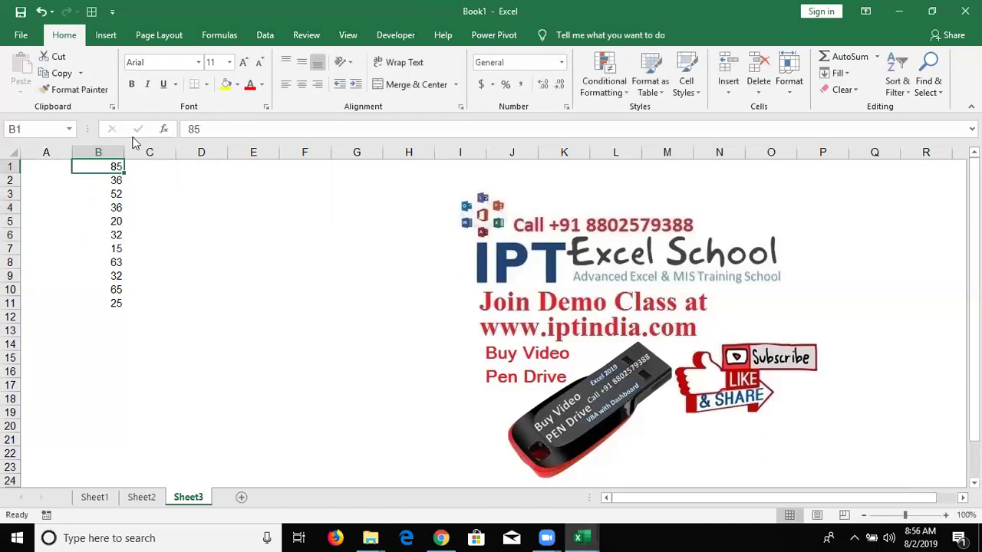
# Narrow column B and apply strikethrough to the 85 in B1
pyautogui.moveTo(124, 154); pyautogui.dragTo(92, 155)
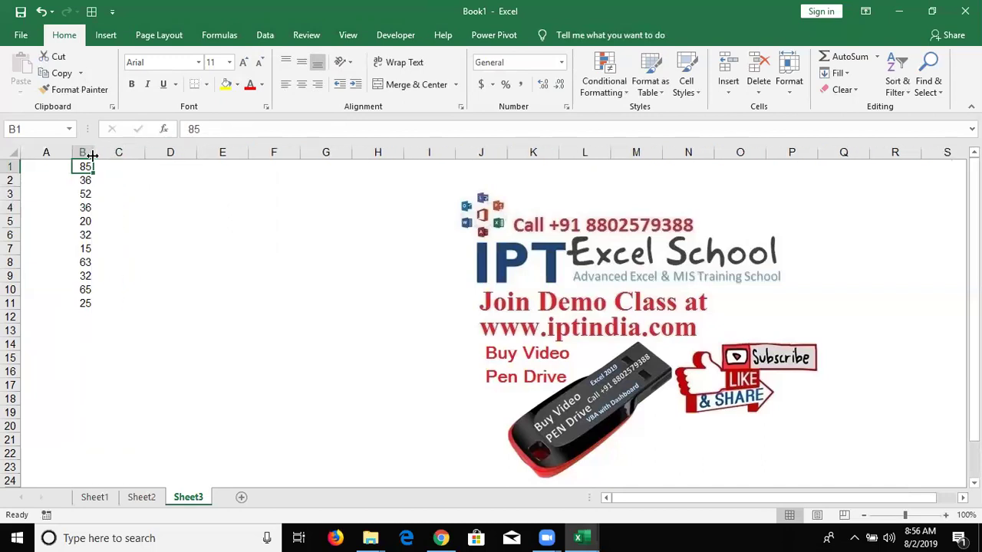
pyautogui.click(266, 109)
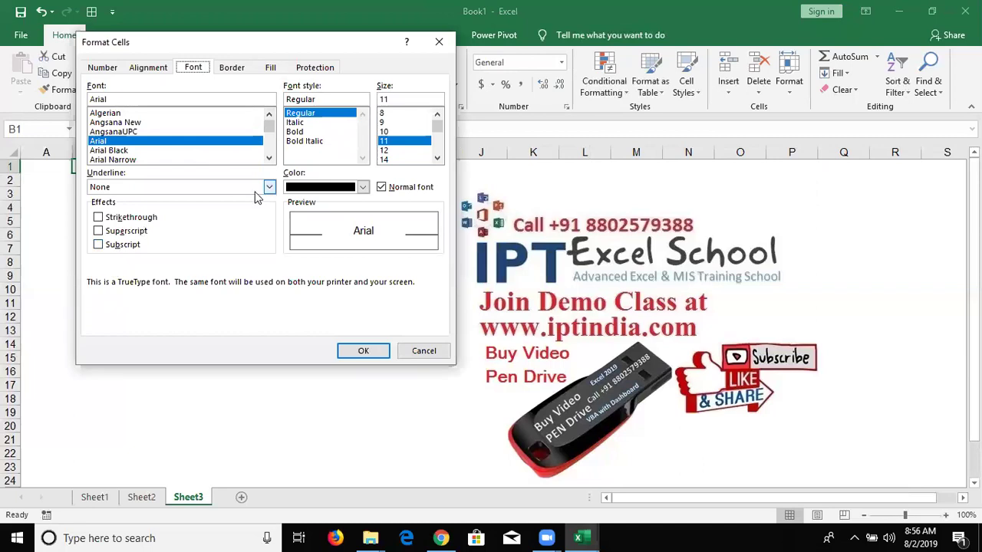
pyautogui.click(120, 219)
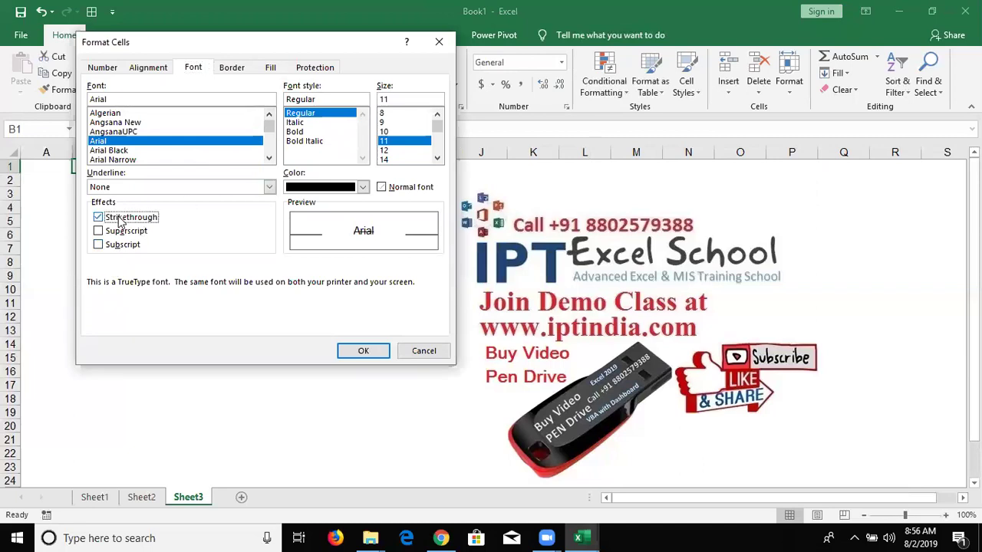
pyautogui.press('Return')
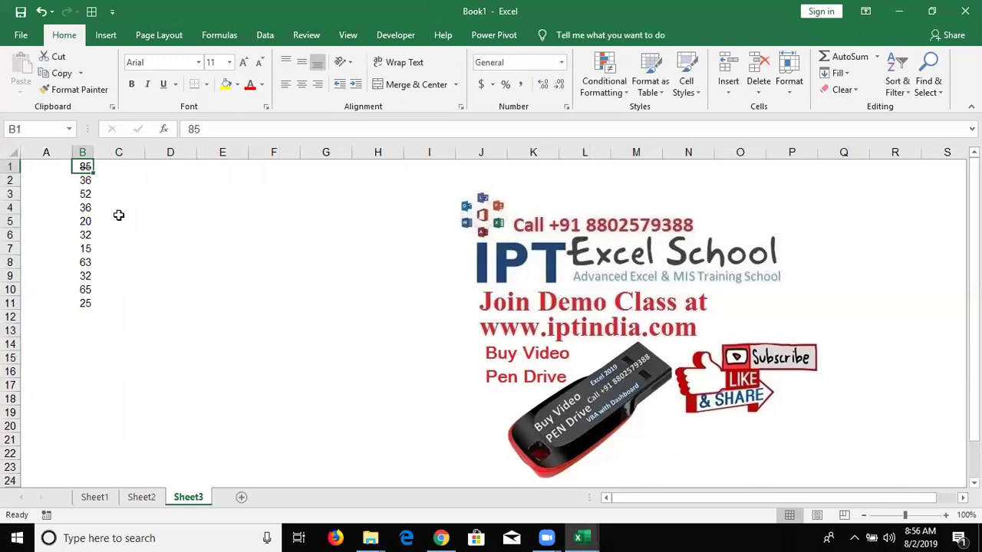
# Undo the strikethrough and cross B1 with red medium diagonal borders in both directions
pyautogui.hotkey('ctrl', 'z')
pyautogui.rightClick(89, 166)
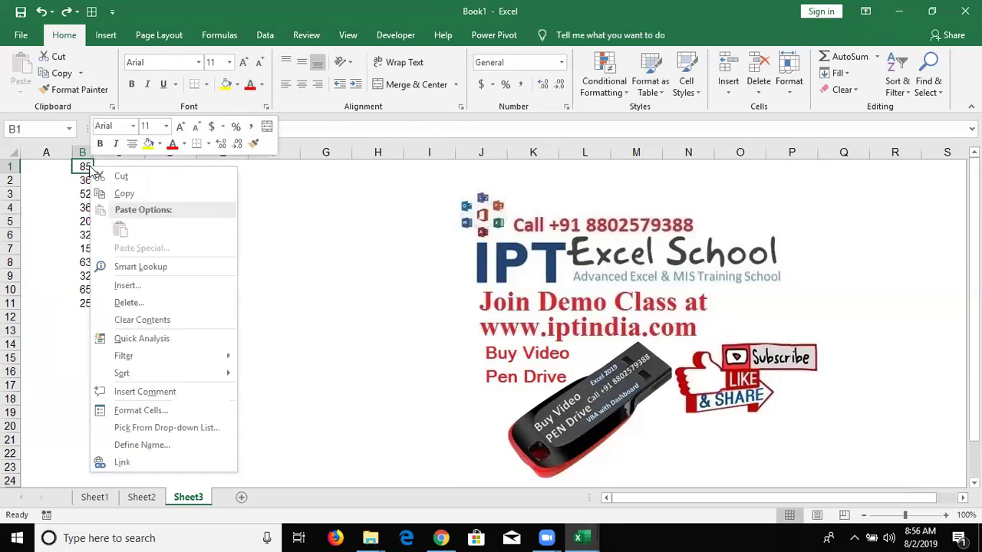
pyautogui.click(184, 411)
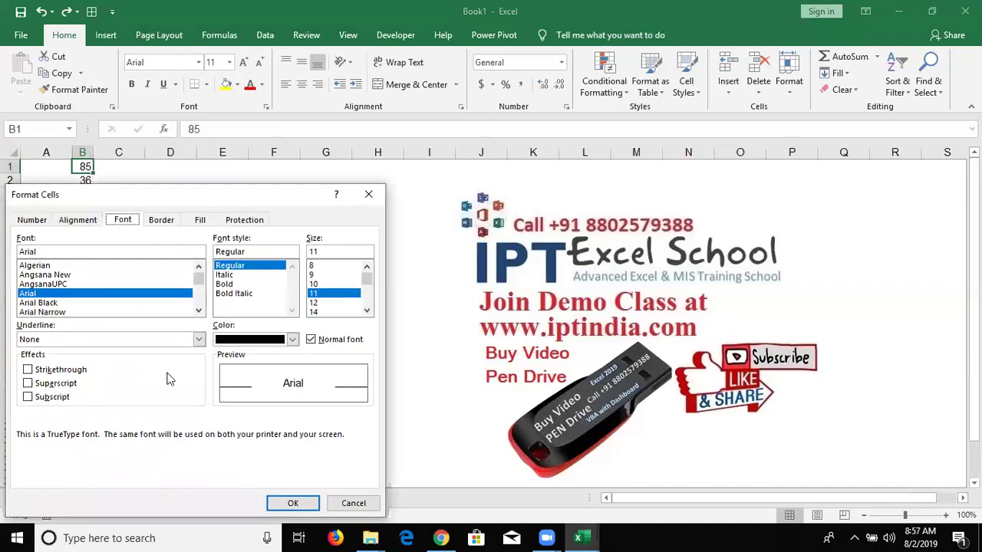
pyautogui.click(163, 222)
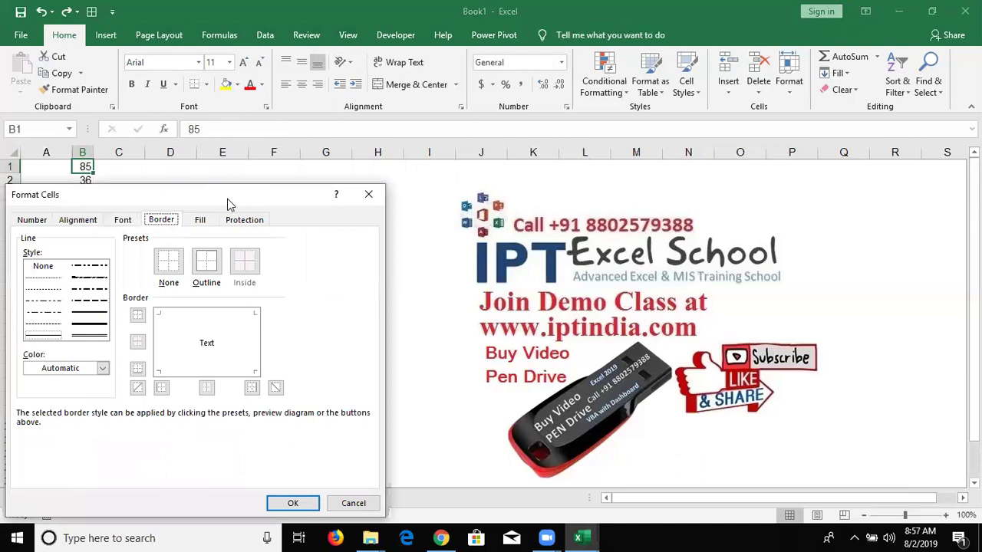
pyautogui.moveTo(228, 199); pyautogui.dragTo(403, 118)
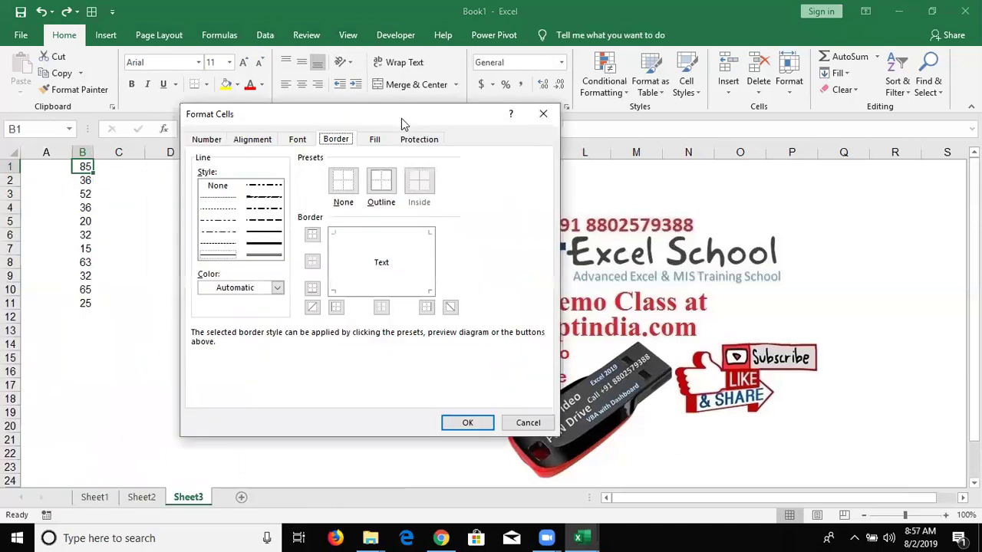
pyautogui.click(242, 288)
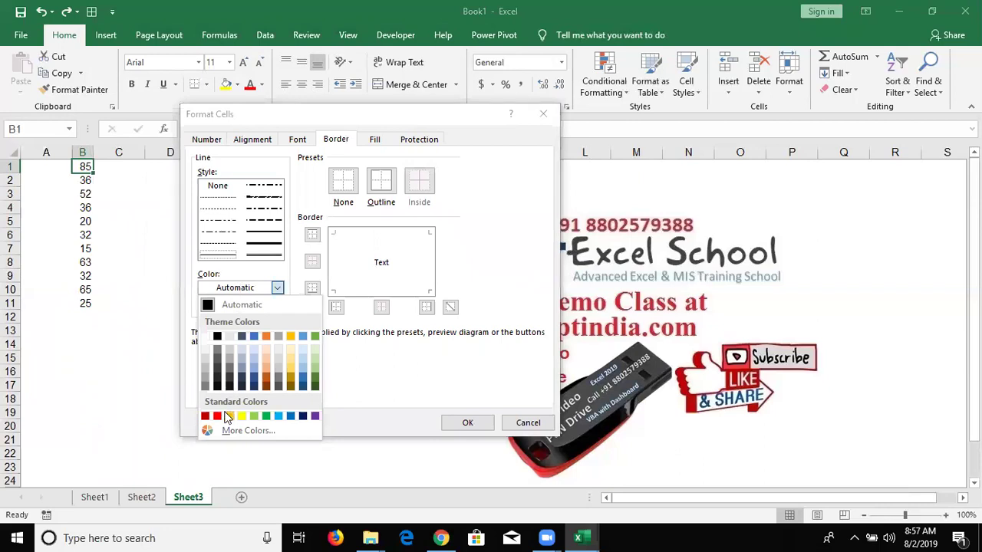
pyautogui.click(219, 414)
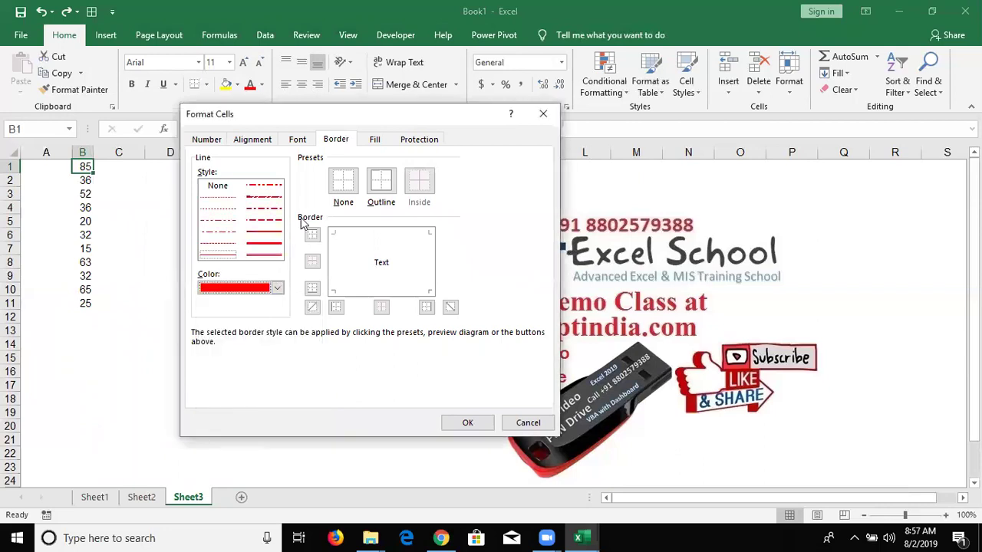
pyautogui.click(273, 233)
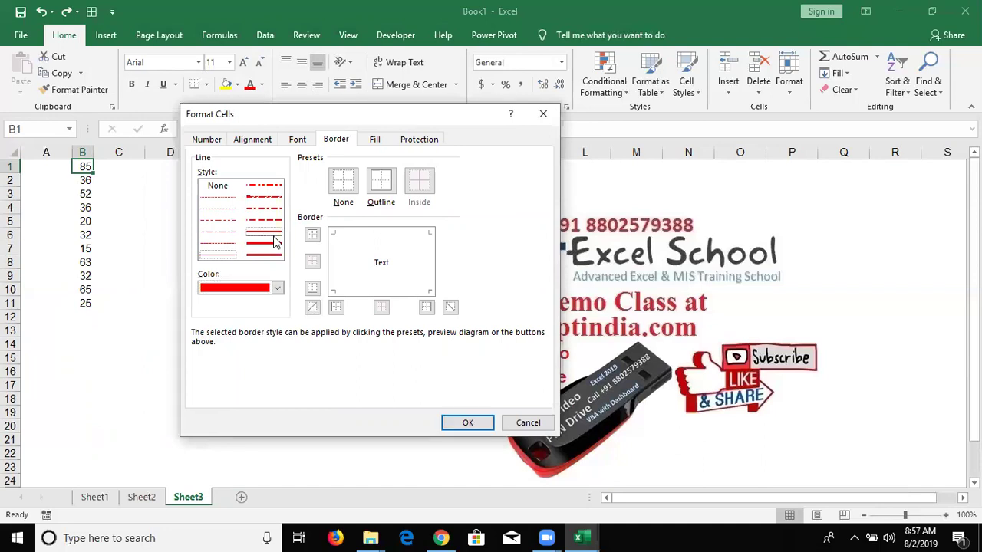
pyautogui.click(312, 307)
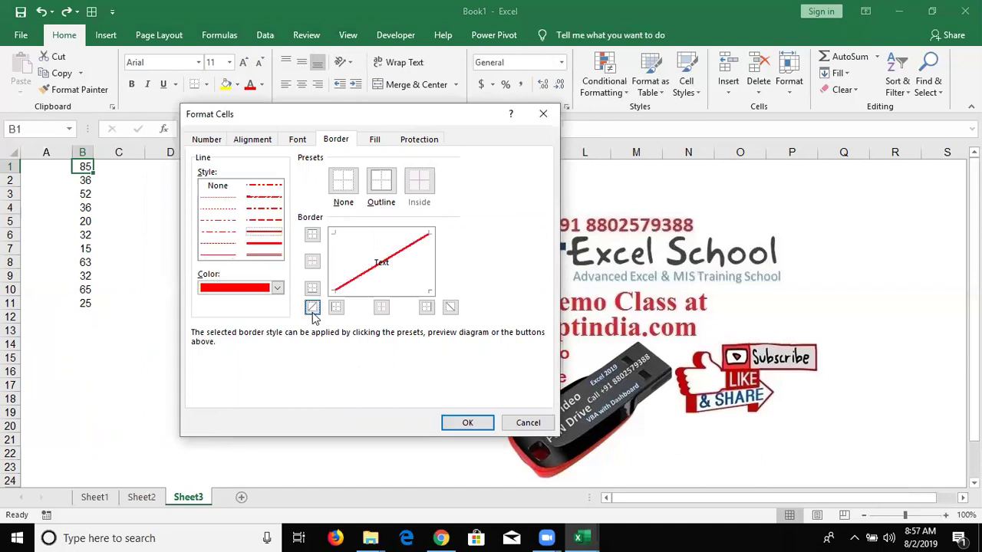
pyautogui.click(450, 309)
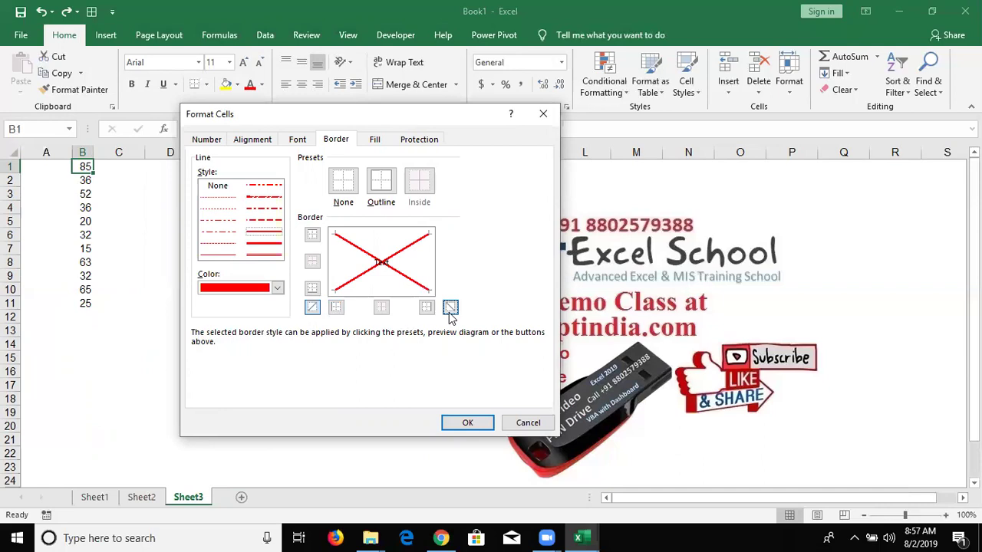
pyautogui.press('Return')
pyautogui.press('Down')
pyautogui.press('Down')
pyautogui.press('Down')
pyautogui.press('Down')
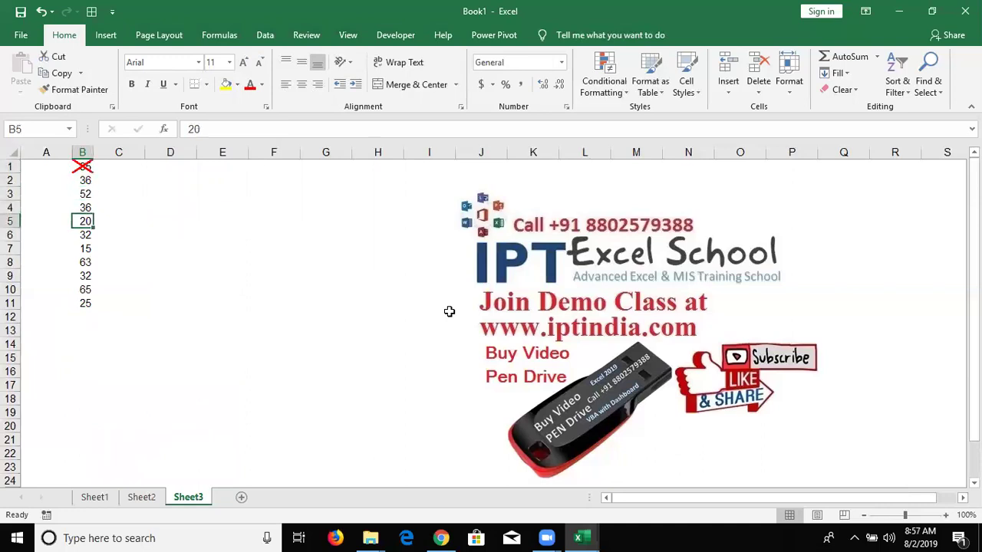
# Repeat the red X border on B5 (20) and B10 (65)
pyautogui.press('F4')
pyautogui.press('Down')
pyautogui.press('Down')
pyautogui.press('Down')
pyautogui.press('Down')
pyautogui.press('Down')
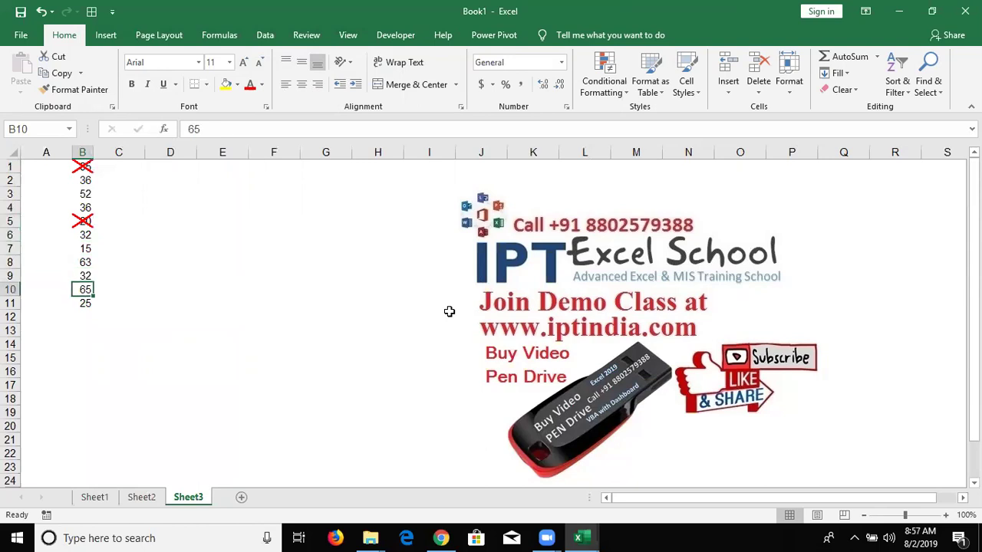
pyautogui.press('F4')
pyautogui.press('Up')
pyautogui.press('Up')
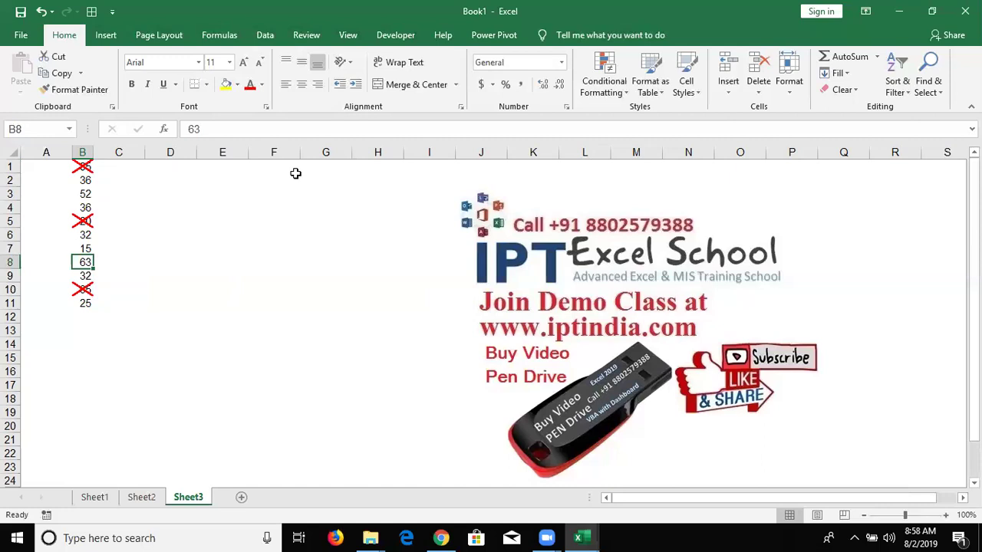
pyautogui.click(266, 107)
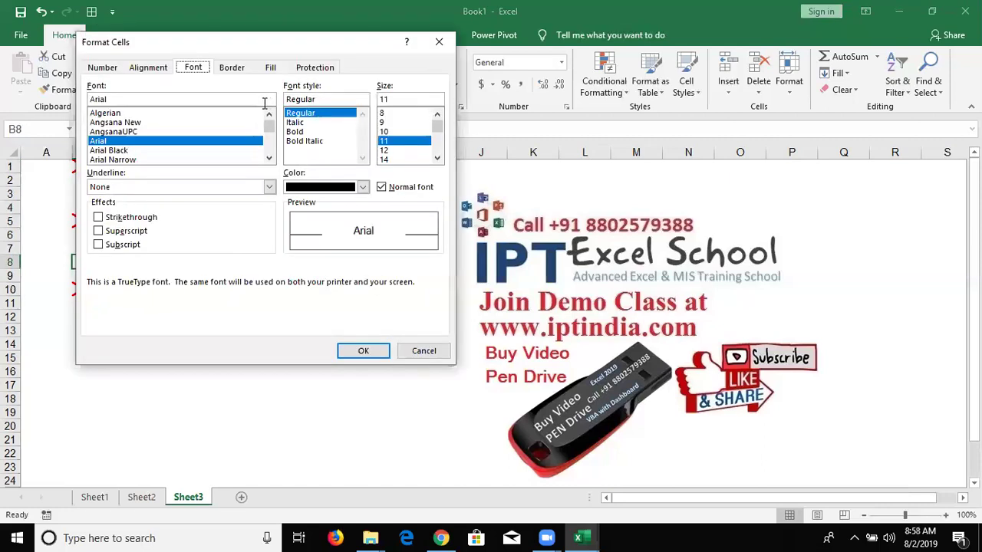
# Choose a medium solid border line in standard green for B8
pyautogui.click(233, 68)
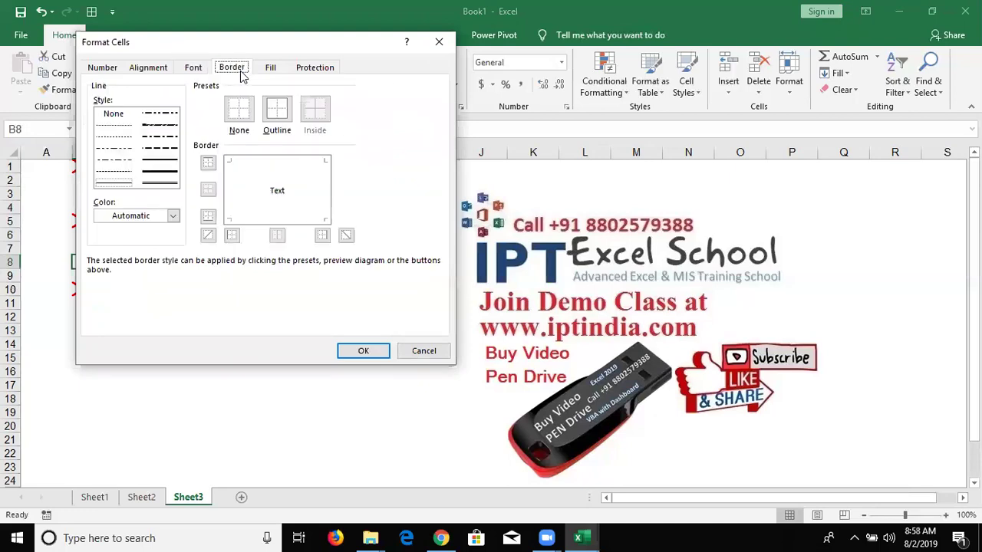
pyautogui.click(161, 160)
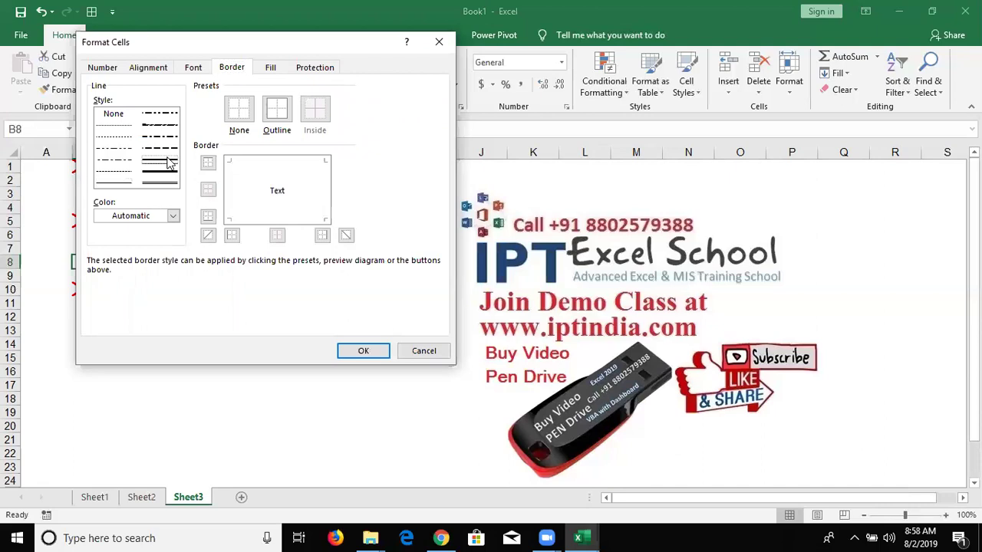
pyautogui.click(153, 217)
pyautogui.click(153, 219)
pyautogui.click(152, 219)
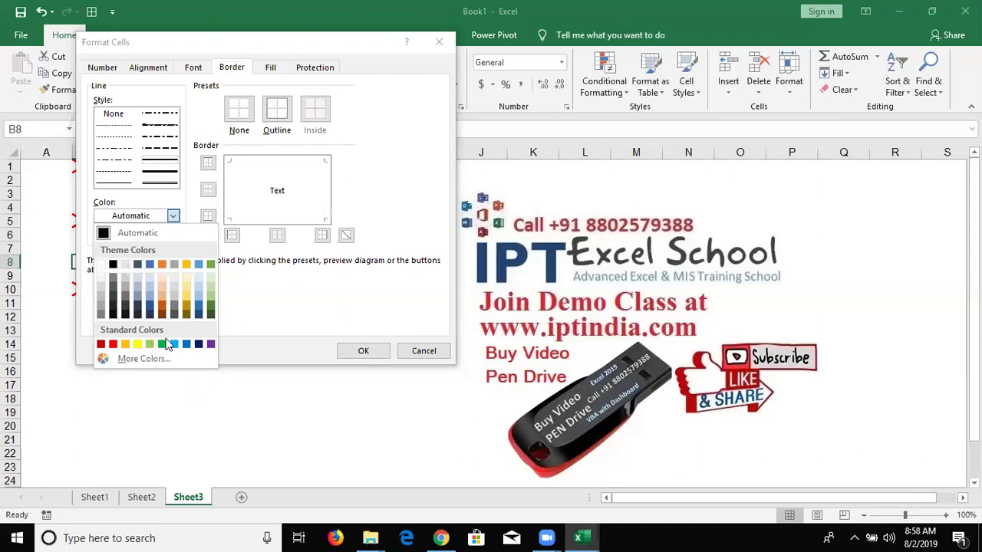
pyautogui.click(385, 287)
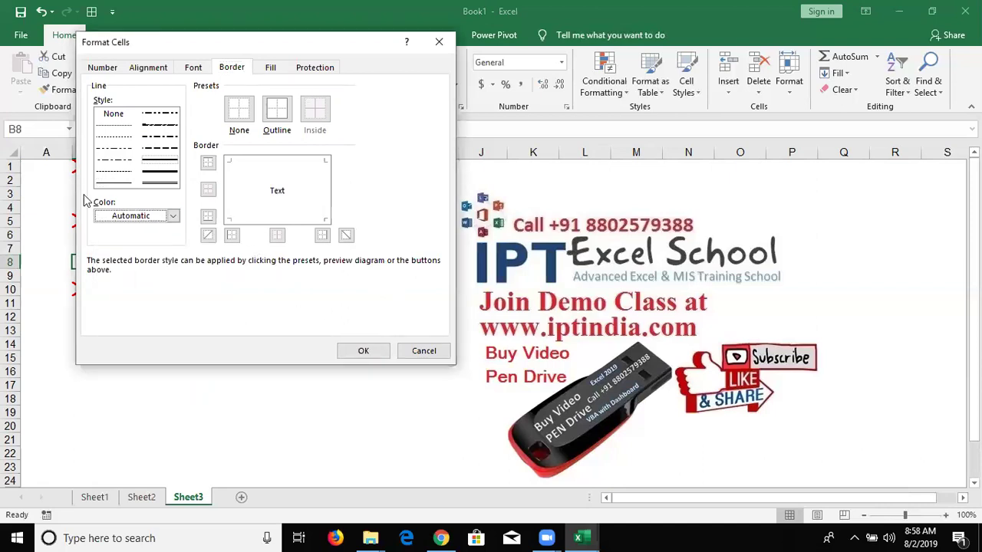
pyautogui.click(111, 218)
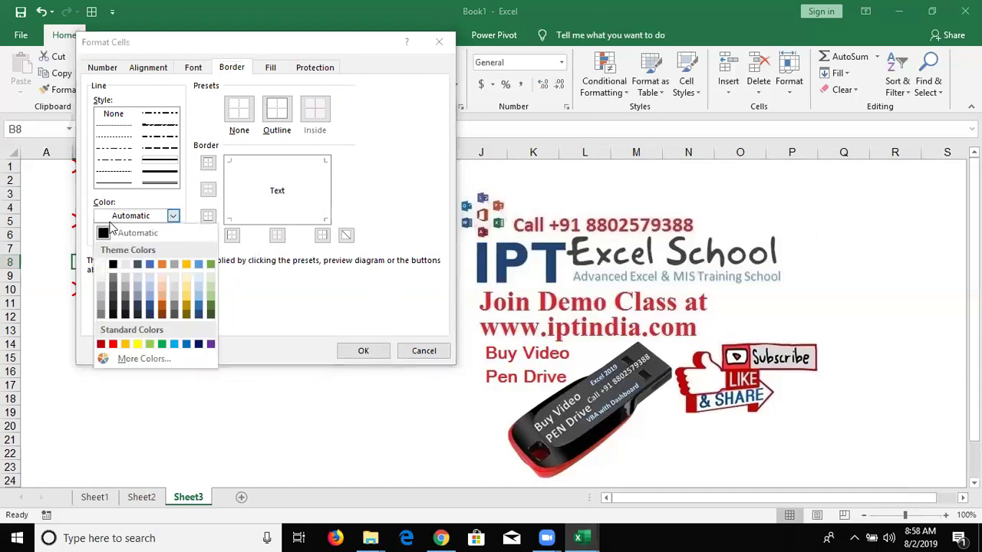
pyautogui.press('Down')
pyautogui.press('Down')
pyautogui.press('Down')
pyautogui.press('Down')
pyautogui.press('Down')
pyautogui.press('Down')
pyautogui.press('Return')
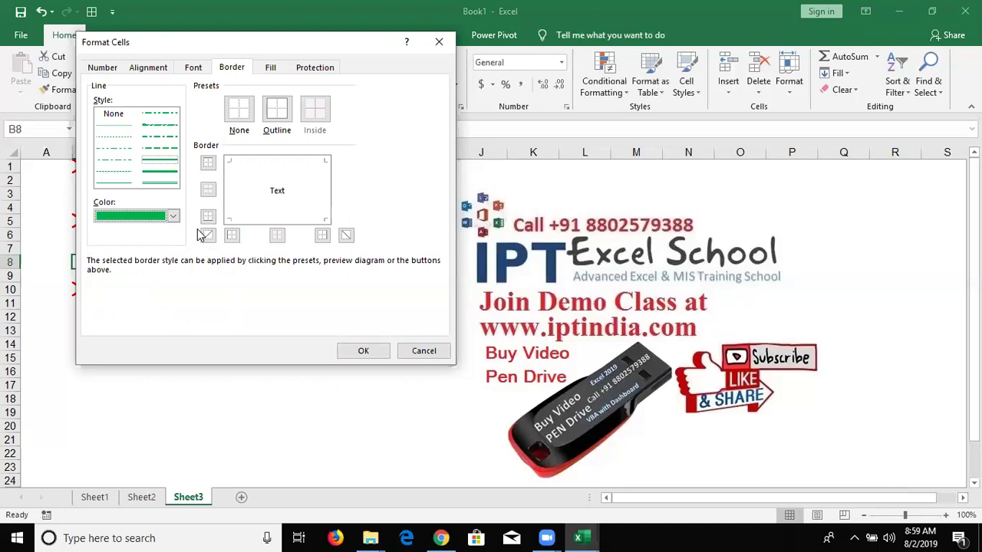
# Draw the green rising diagonal across B8 and apply the border
pyautogui.click(208, 236)
pyautogui.click(207, 235)
pyautogui.click(207, 235)
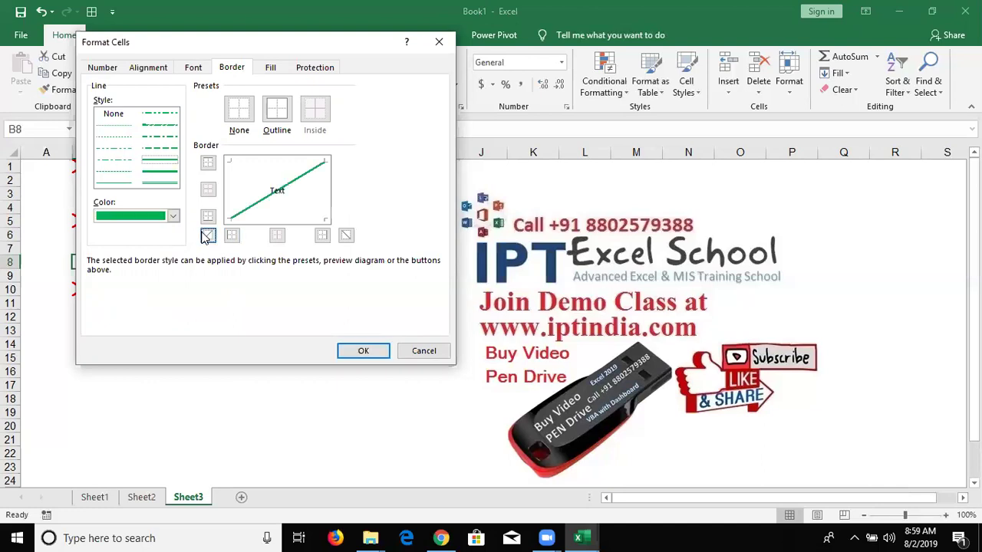
pyautogui.click(233, 236)
pyautogui.click(378, 353)
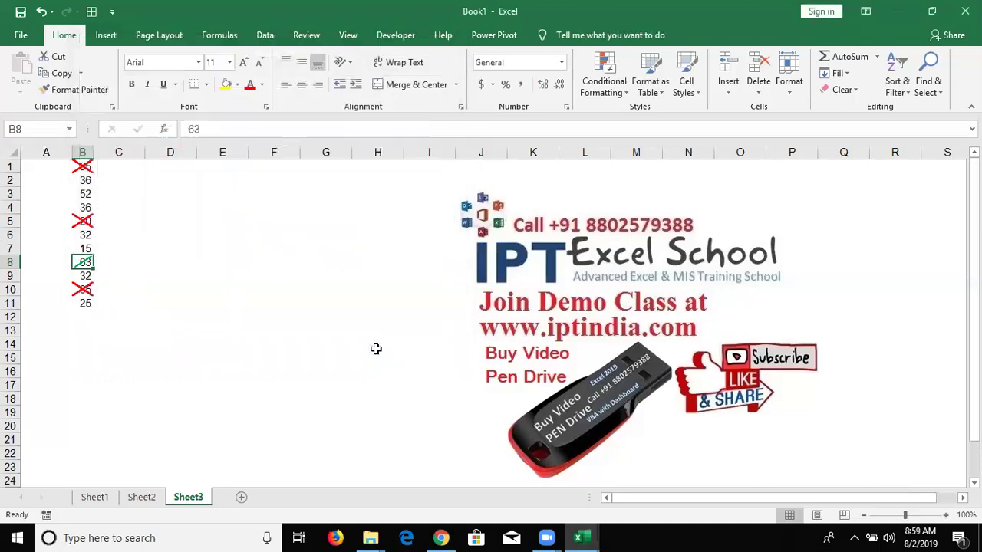
pyautogui.press('Up')
pyautogui.press('Up')
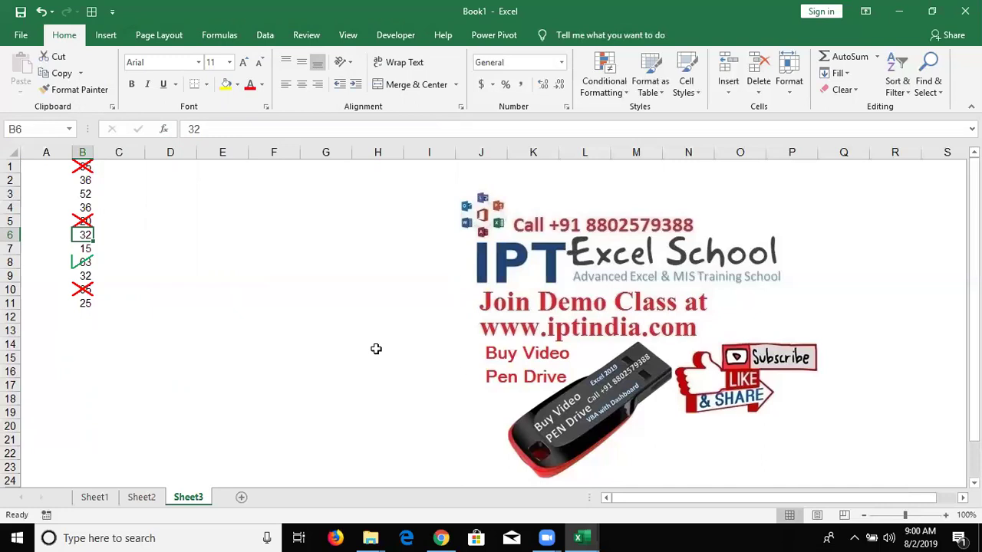
# Enter P in C1 and fill it down through C11
pyautogui.press('Up')
pyautogui.press('Up')
pyautogui.press('Up')
pyautogui.press('Up')
pyautogui.press('Up')
pyautogui.press('Right')
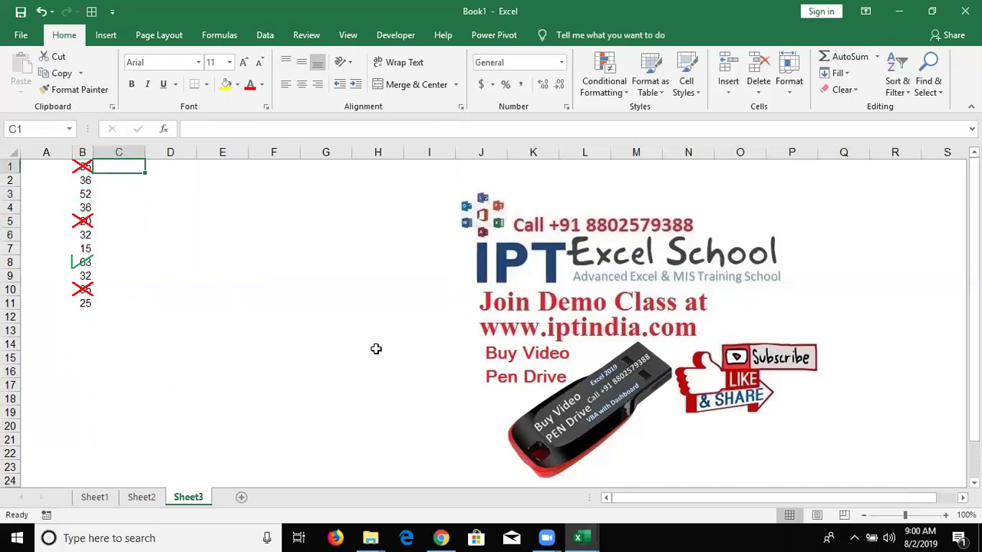
pyautogui.write('P')
pyautogui.press('Return')
pyautogui.press('Up')
pyautogui.hotkey('shift', 'Down')
pyautogui.hotkey('shift', 'Down')
pyautogui.hotkey('shift', 'Down')
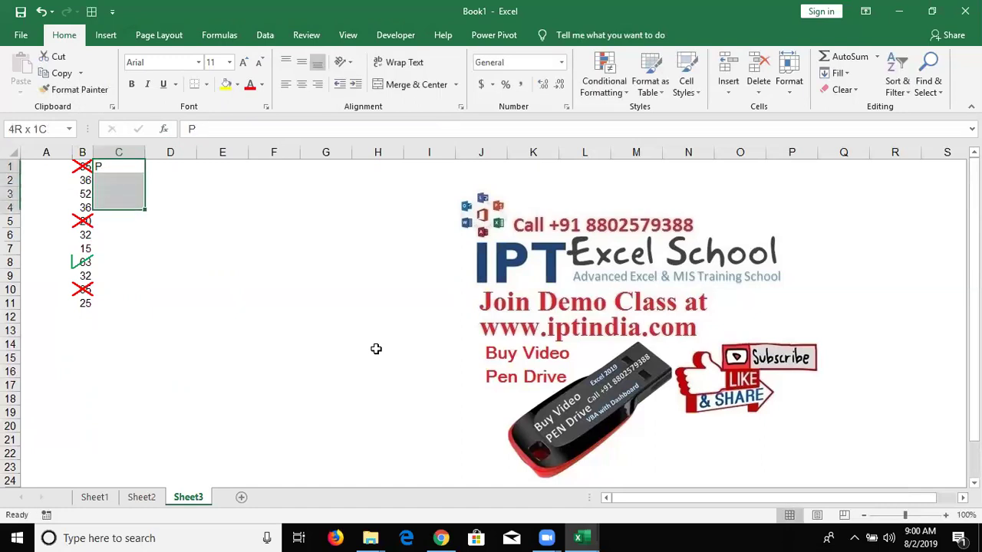
pyautogui.hotkey('shift', 'Down')
pyautogui.hotkey('shift', 'Down')
pyautogui.hotkey('shift', 'Down')
pyautogui.hotkey('shift', 'Down')
pyautogui.hotkey('shift', 'Down')
pyautogui.hotkey('shift', 'Down')
pyautogui.hotkey('shift', 'Down')
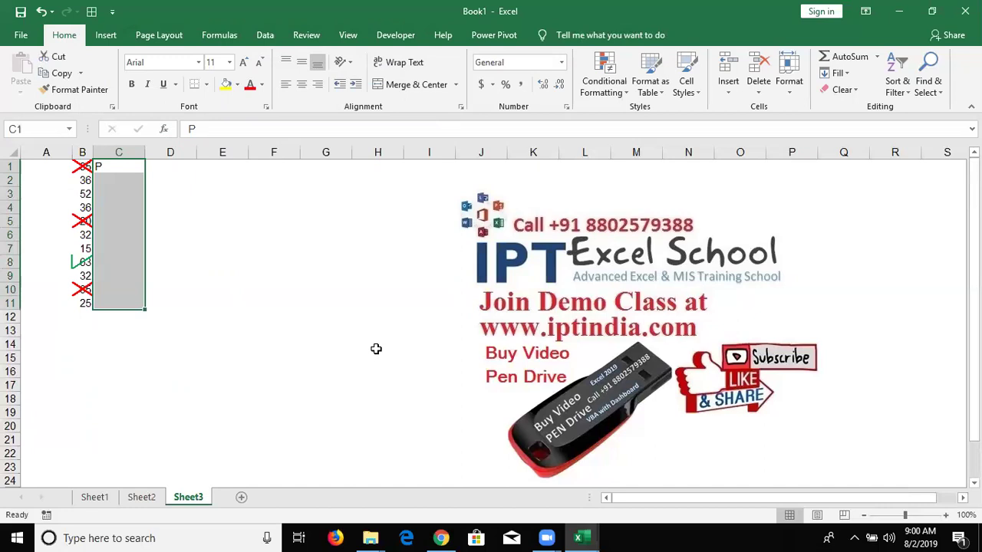
pyautogui.hotkey('ctrl', 'd')
# Replace the entries in C5 and C10 with O
pyautogui.press('Up')
pyautogui.press('Down')
pyautogui.press('Down')
pyautogui.press('Down')
pyautogui.press('Down')
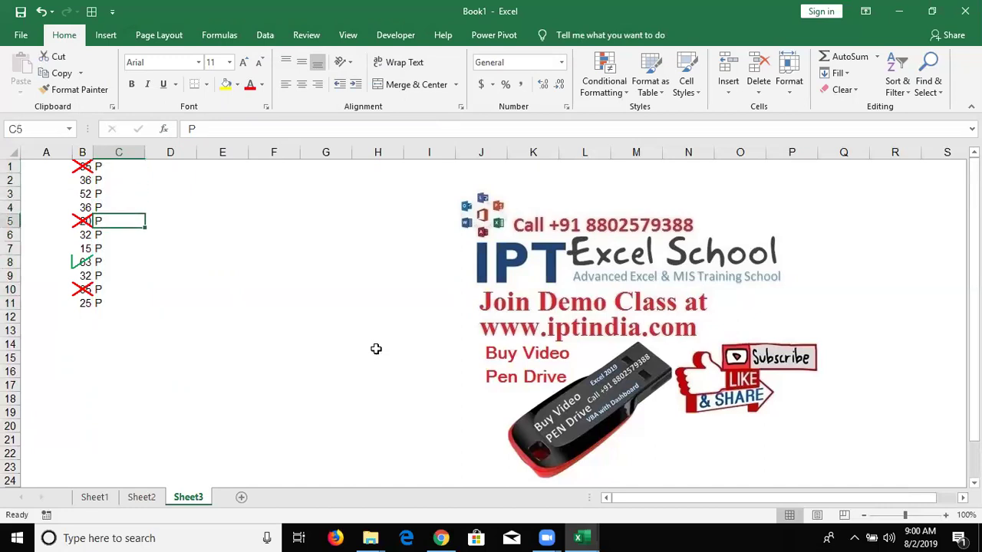
pyautogui.write('O')
pyautogui.press('Return')
pyautogui.press('Down')
pyautogui.press('Down')
pyautogui.press('Down')
pyautogui.press('Down')
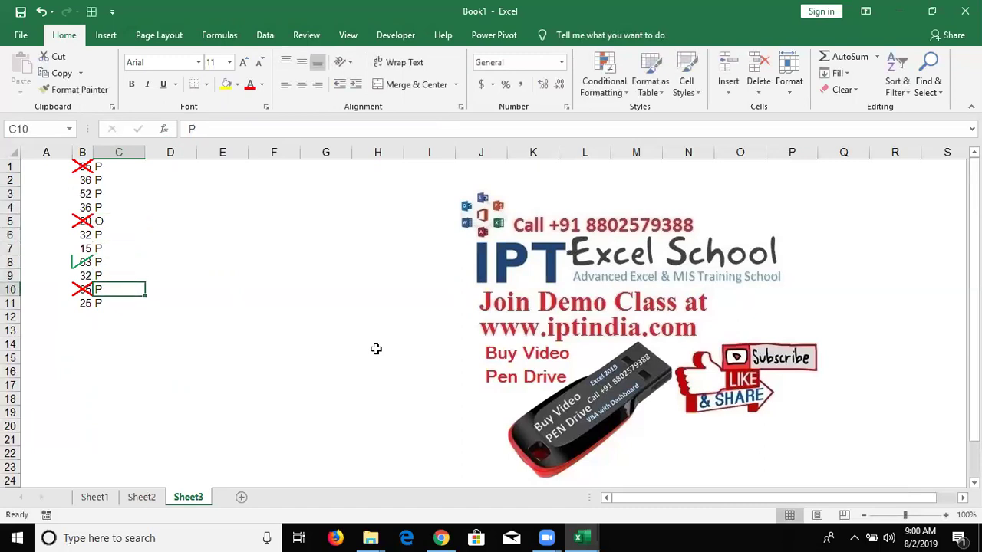
pyautogui.write('O')
pyautogui.press('Return')
# Move around the data's edges and select C1:C11
pyautogui.press('Up')
pyautogui.press('Up')
pyautogui.hotkey('ctrl', 'Up')
pyautogui.hotkey('ctrl', 'Down')
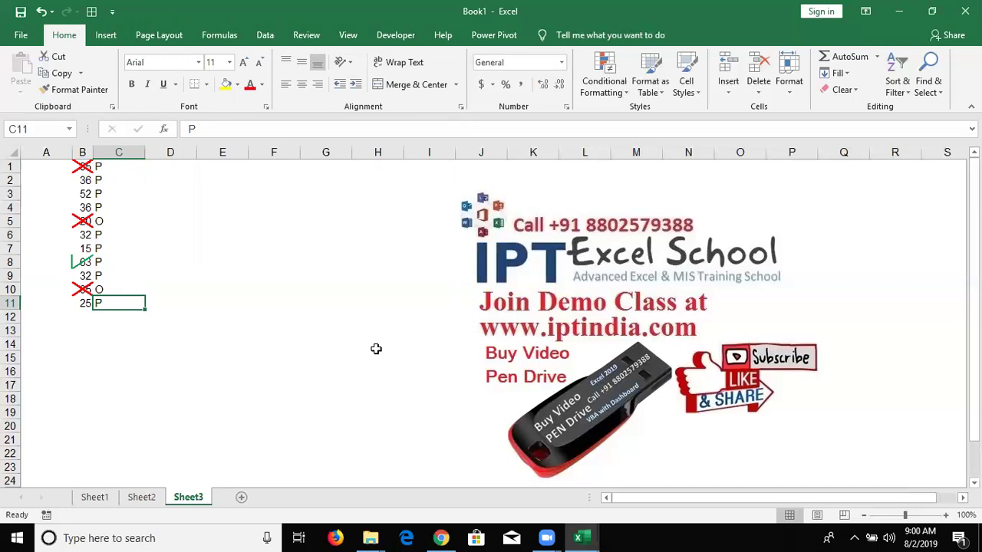
pyautogui.press('Up')
pyautogui.press('Up')
pyautogui.press('Up')
pyautogui.press('Up')
pyautogui.hotkey('ctrl', 'Up')
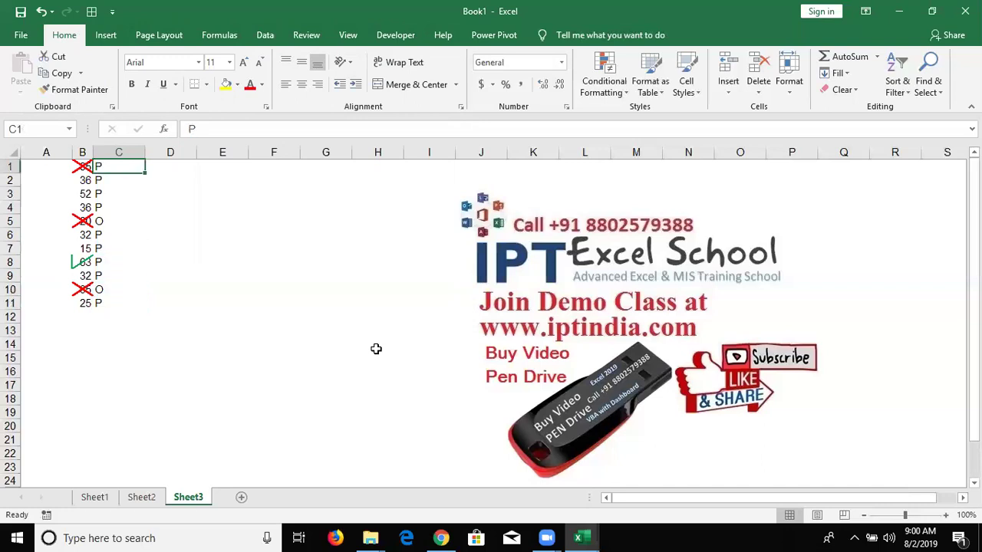
pyautogui.hotkey('ctrl', 'Right')
pyautogui.hotkey('ctrl', 'Left')
pyautogui.press('Home')
pyautogui.press('Right')
pyautogui.press('Right')
pyautogui.hotkey('ctrl', 'Down')
pyautogui.hotkey('ctrl', 'Up')
pyautogui.hotkey('ctrl', 'shift', 'Down')
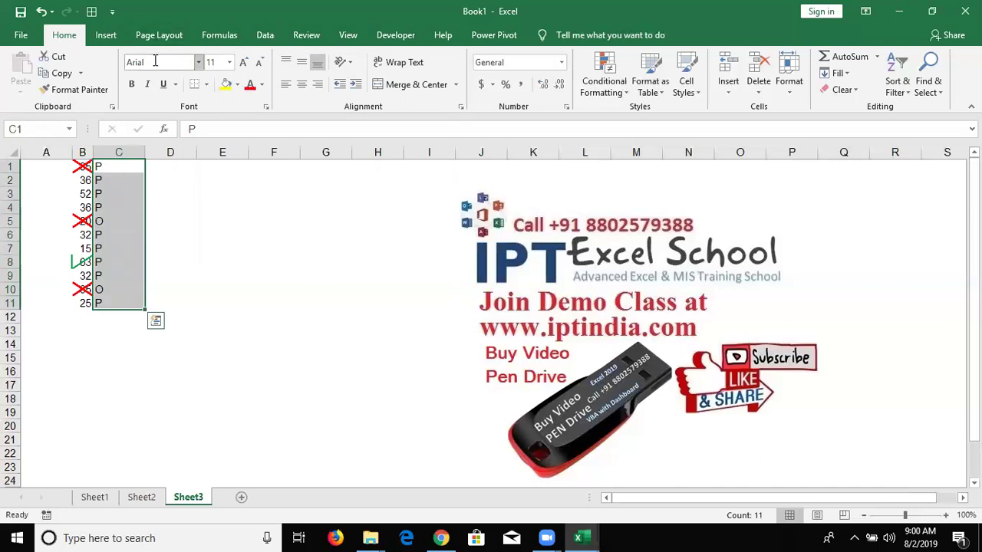
# Set C1:C11 to Wingdings 2, turning P into ticks and O into crosses
pyautogui.hotkey('ctrl', 'q')
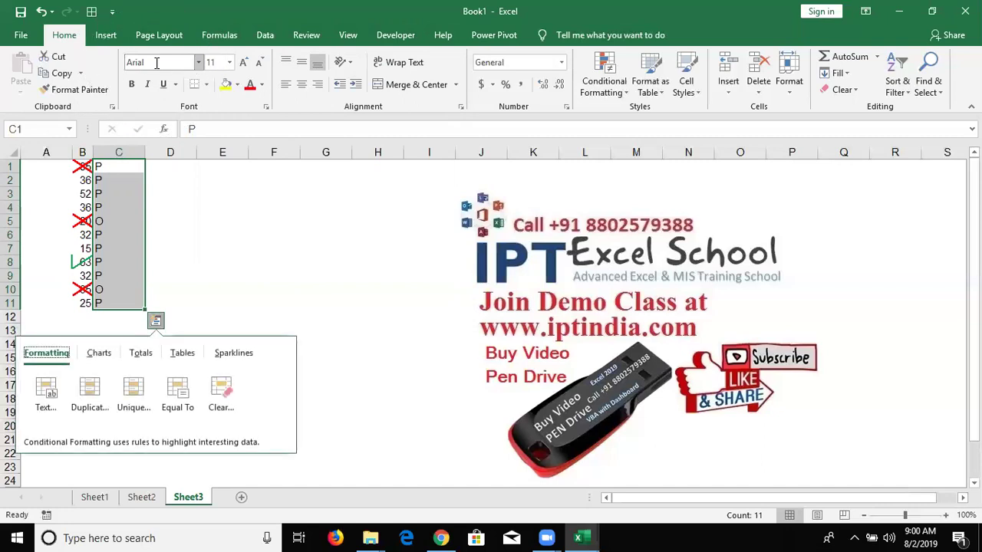
pyautogui.click(157, 63)
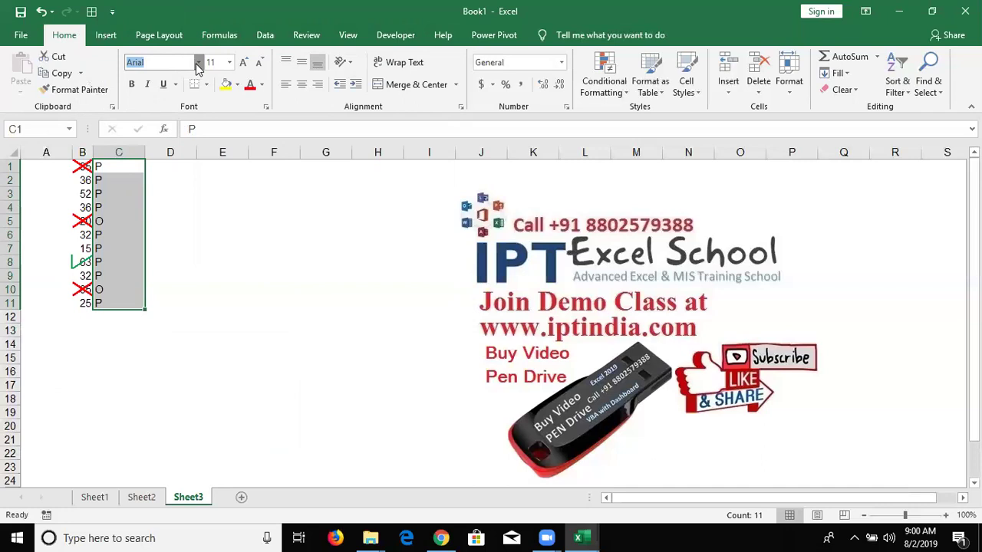
pyautogui.press('Escape')
pyautogui.click(198, 62)
pyautogui.press('Down')
pyautogui.press('Down')
pyautogui.press('Down')
pyautogui.press('Down')
pyautogui.press('Down')
pyautogui.press('pagedown')
pyautogui.press('pagedown')
pyautogui.press('Down')
pyautogui.press('Down')
pyautogui.press('Down')
pyautogui.press('Down')
pyautogui.press('Down')
pyautogui.press('Down')
pyautogui.press('Down')
pyautogui.press('Down')
pyautogui.write('w')
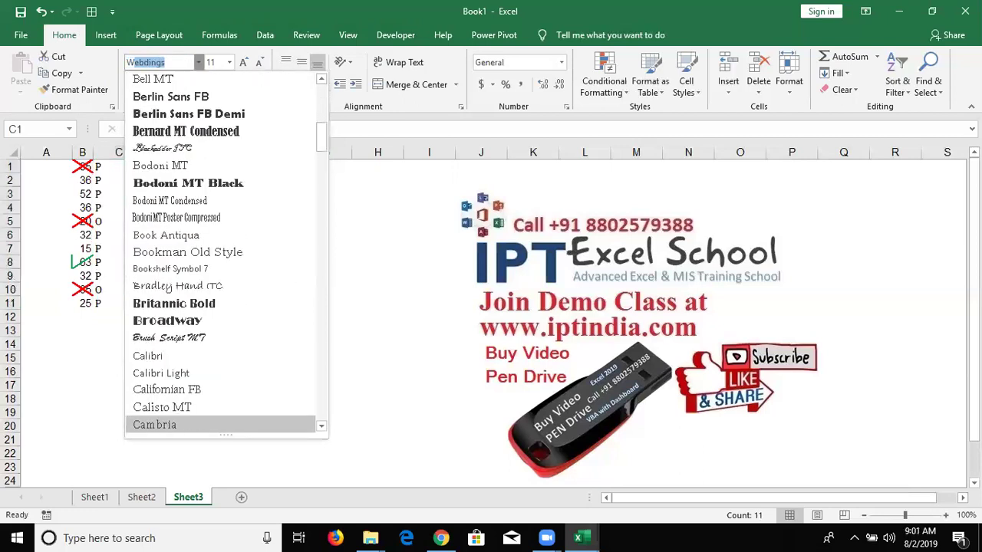
pyautogui.press('Down')
pyautogui.press('Down')
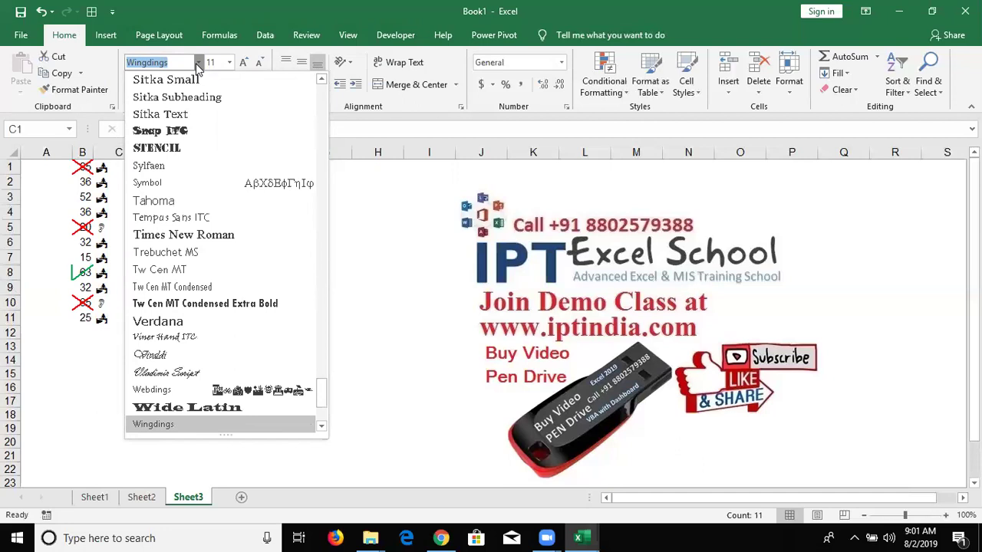
pyautogui.press('Down')
pyautogui.press('Down')
pyautogui.press('Up')
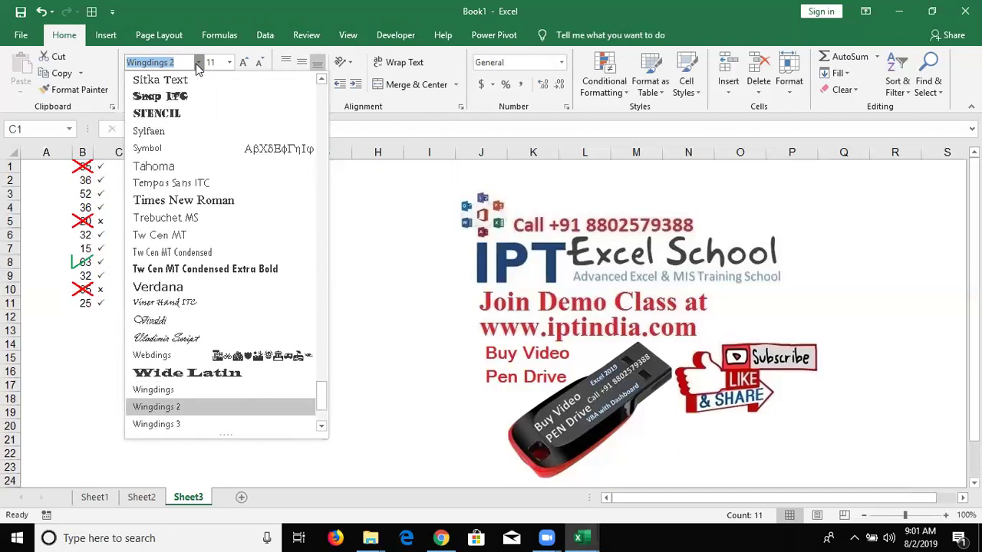
pyautogui.click(194, 402)
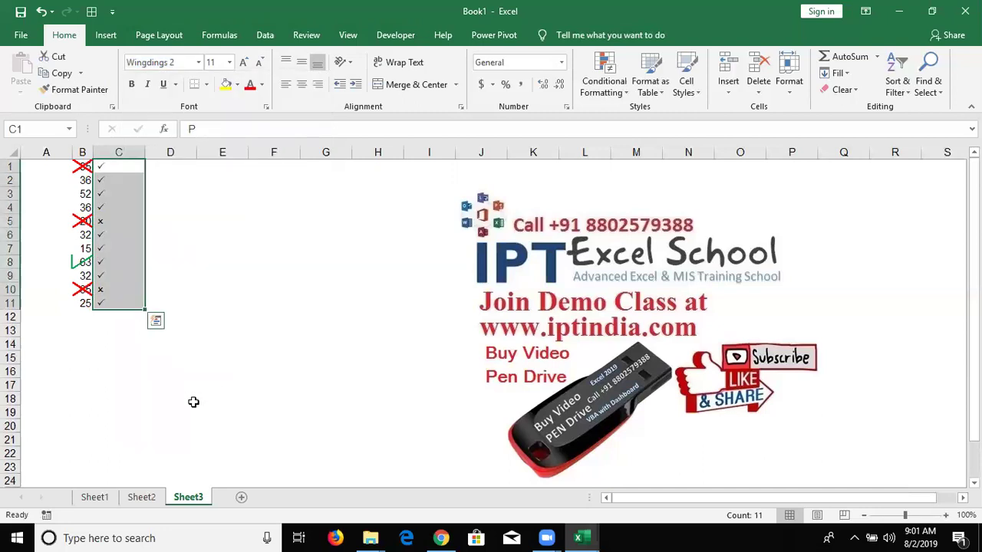
pyautogui.press('Up')
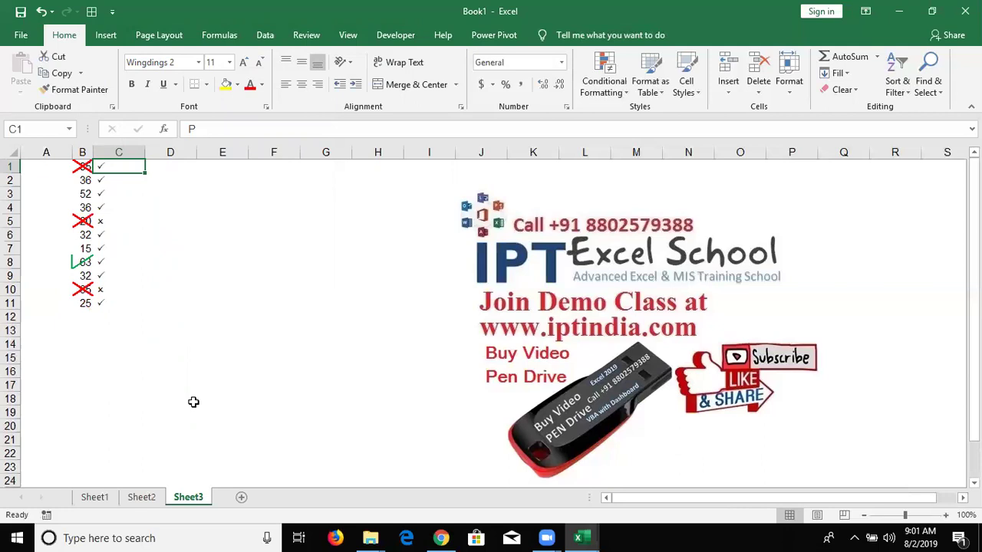
pyautogui.press('Down')
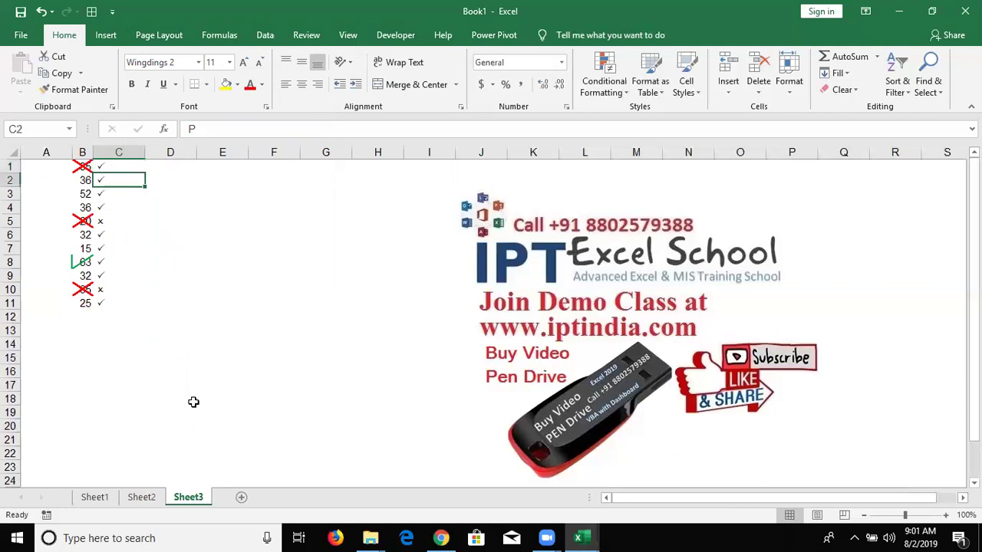
pyautogui.press('Down')
pyautogui.press('Down')
pyautogui.press('Down')
pyautogui.press('Up')
pyautogui.press('Up')
pyautogui.press('Up')
pyautogui.press('Up')
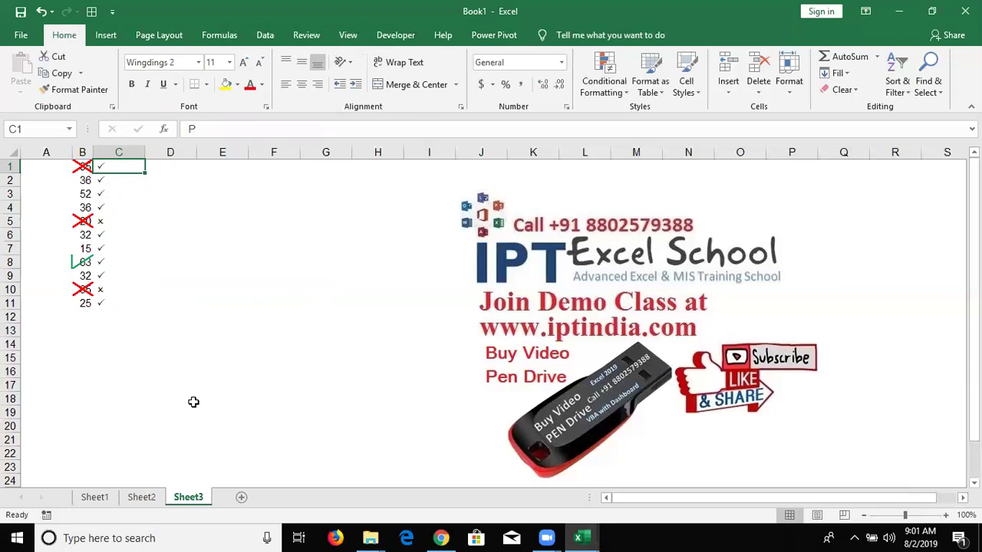
pyautogui.press('Right')
pyautogui.press('Down')
pyautogui.press('Left')
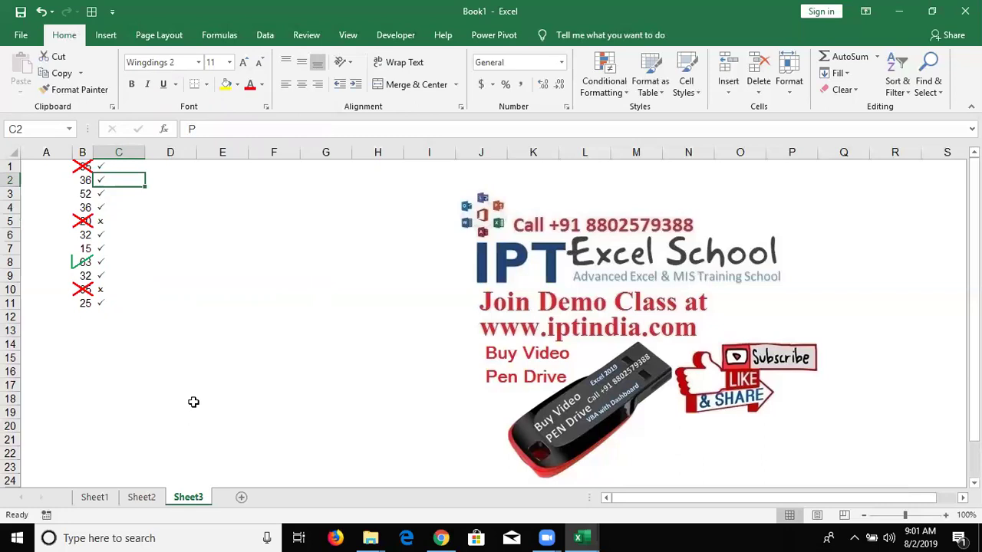
# Enter J in cell D3
pyautogui.press('Right')
pyautogui.press('Right')
pyautogui.press('Down')
pyautogui.press('Left')
pyautogui.write('15')
pyautogui.press('BackSpace')
pyautogui.press('BackSpace')
pyautogui.write('P')
pyautogui.press('BackSpace')
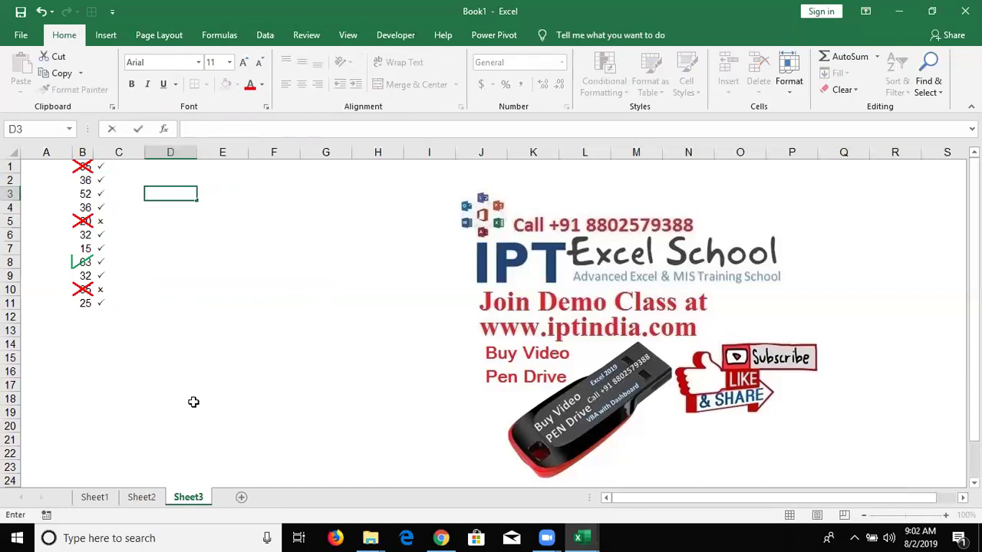
pyautogui.write('J')
pyautogui.press('Return')
# Slant D3's text orientation downward to about -43 degrees
pyautogui.press('Up')
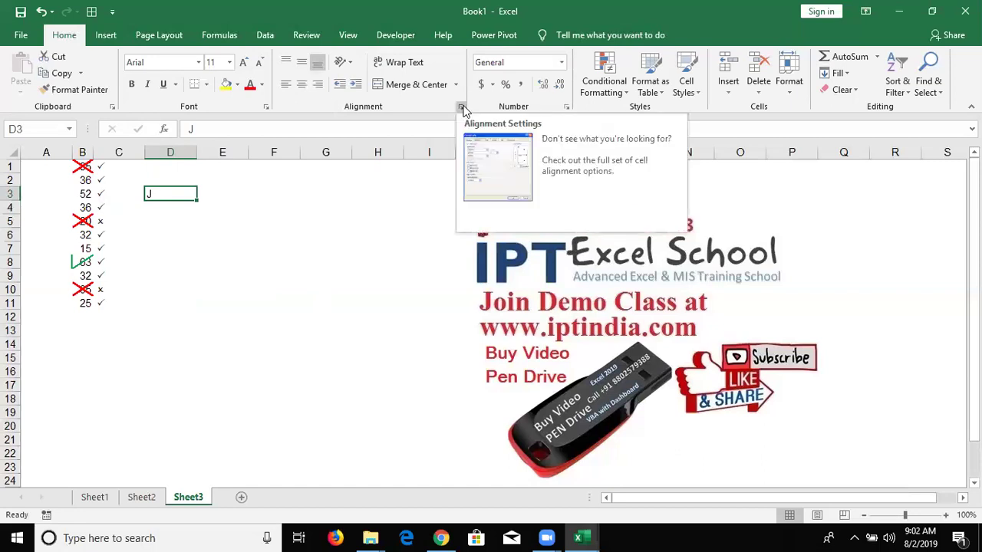
pyautogui.click(461, 107)
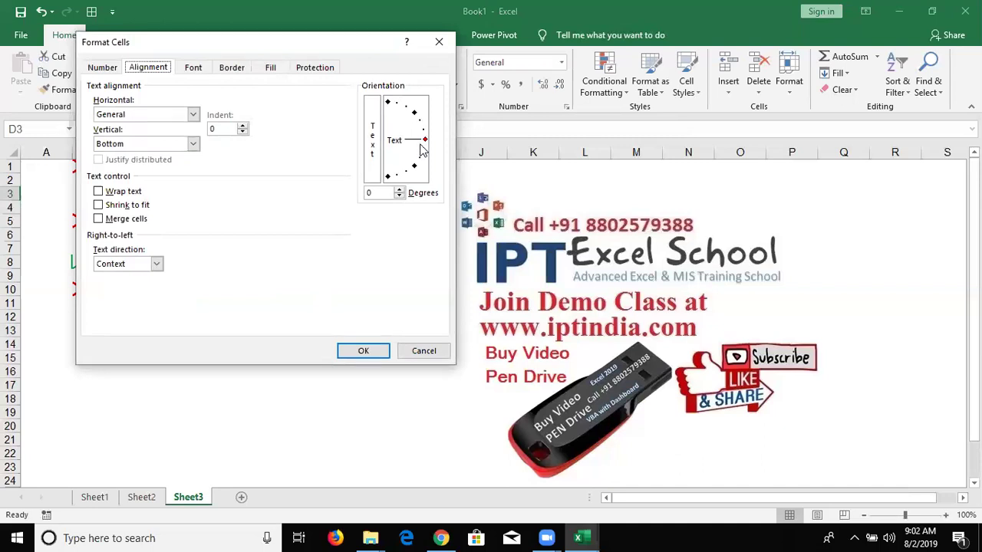
pyautogui.moveTo(420, 147); pyautogui.dragTo(421, 175)
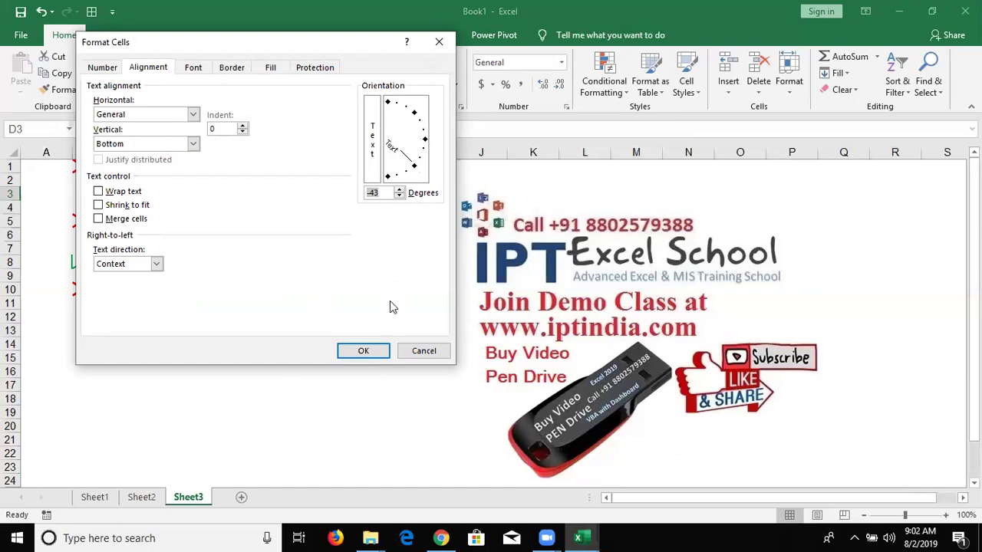
pyautogui.click(383, 350)
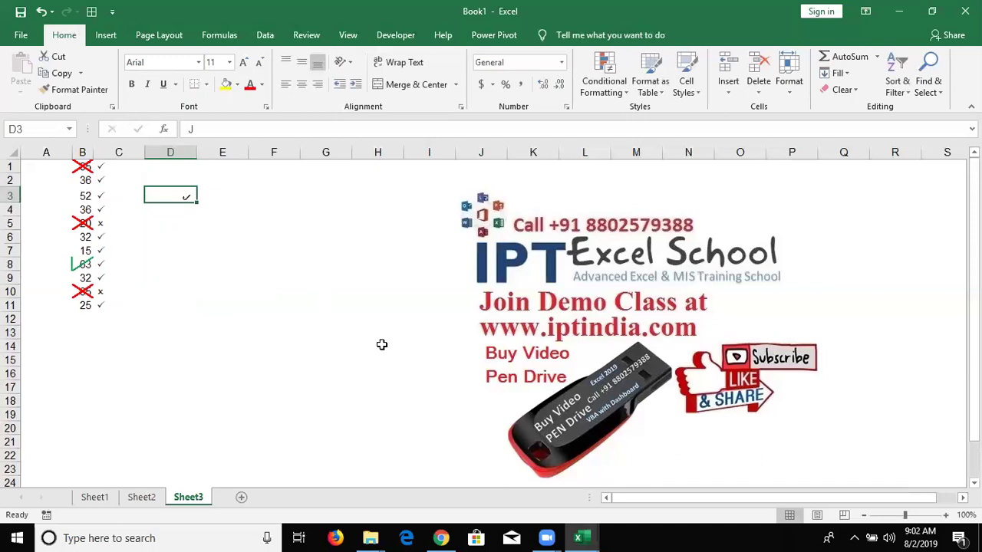
pyautogui.press('Down')
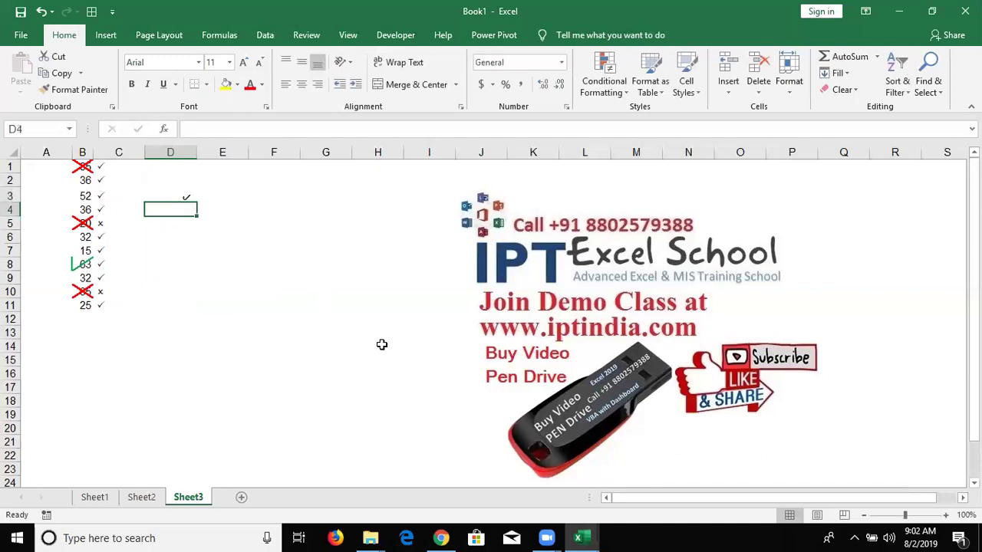
# Enter X in D4, then delete all numbers, ticks and crosses in B1:D11
pyautogui.write('X')
pyautogui.press('Return')
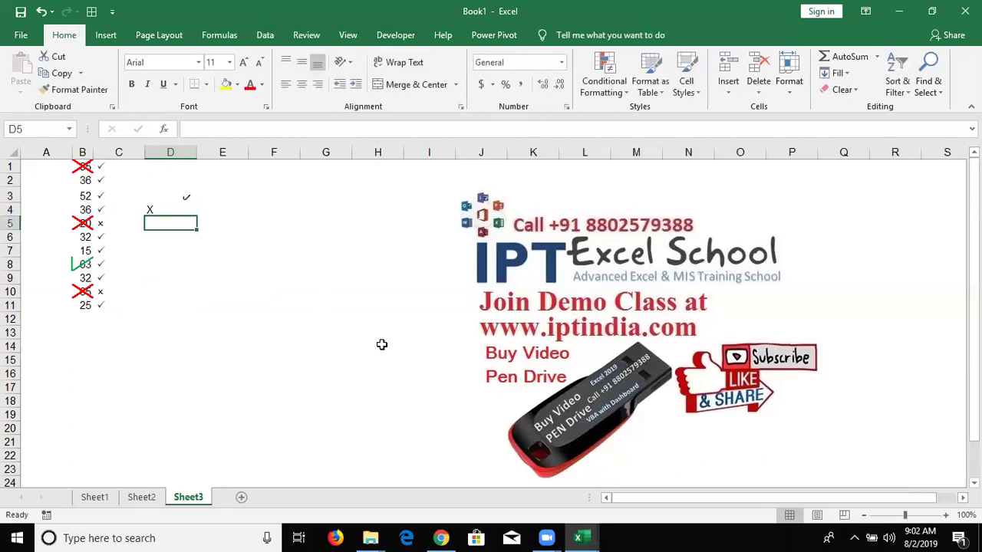
pyautogui.hotkey('ctrl', 'a')
pyautogui.hotkey('ctrl', 'q')
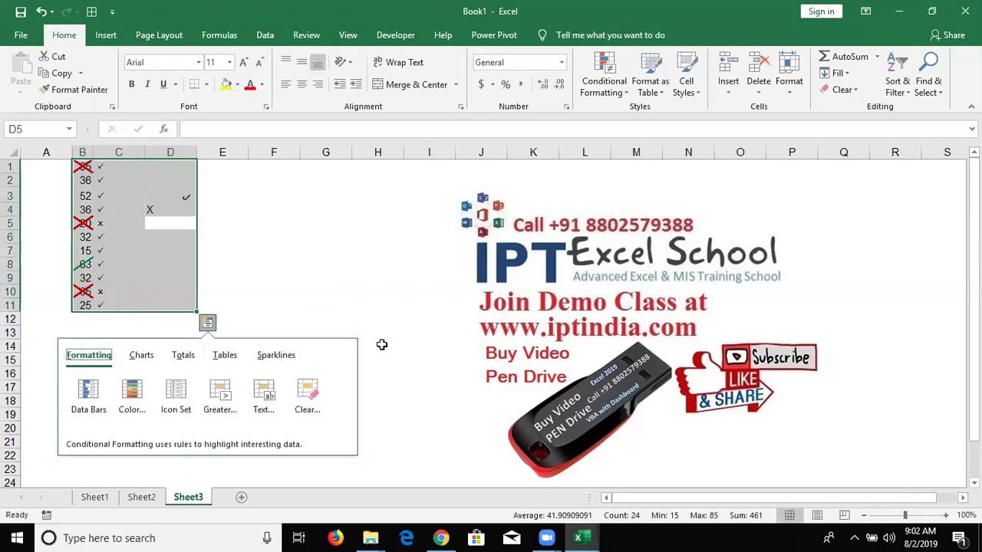
pyautogui.press('Escape')
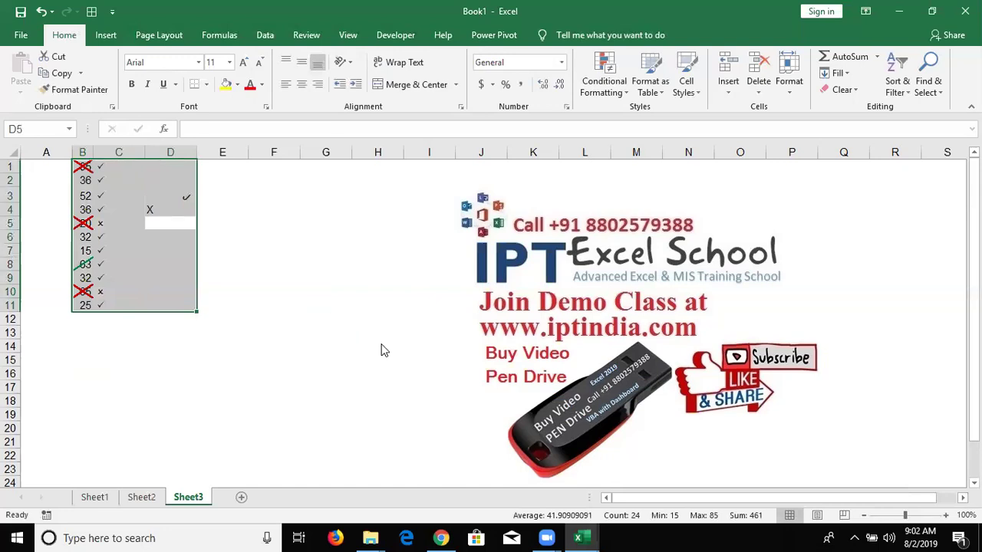
pyautogui.hotkey('ctrl', '-')
pyautogui.press('Return')
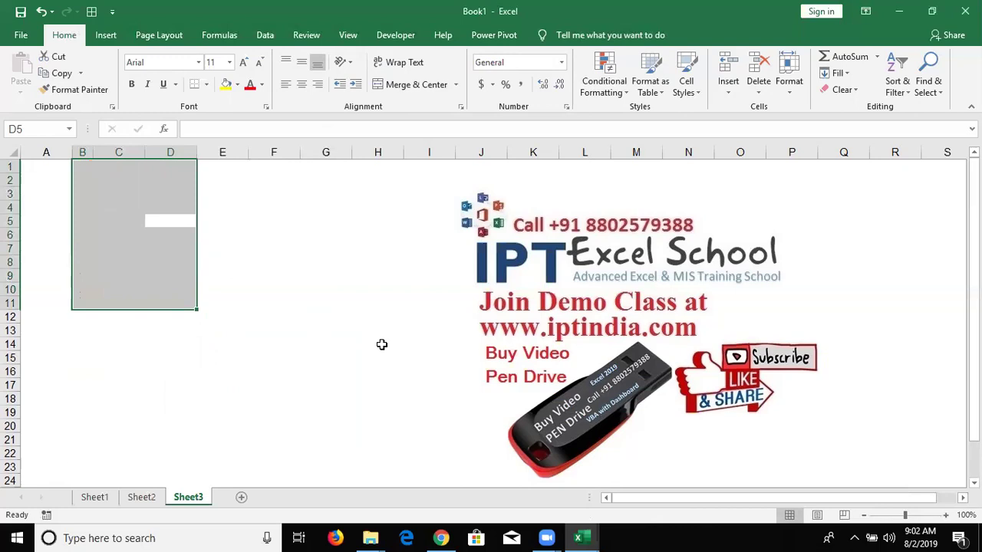
pyautogui.press('Up')
pyautogui.press('Left')
pyautogui.press('Left')
pyautogui.press('Left')
# Type the header Name in cell A4
pyautogui.press('Up')
pyautogui.press('Up')
pyautogui.press('Up')
pyautogui.press('Down')
pyautogui.press('Up')
pyautogui.press('Down')
pyautogui.press('Down')
pyautogui.press('Down')
pyautogui.write('Name')
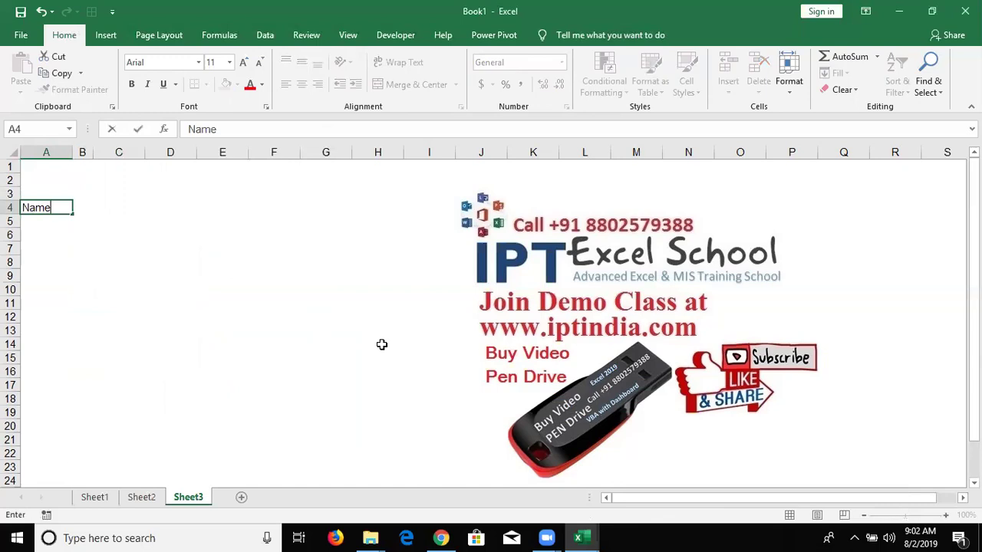
pyautogui.press('Tab')
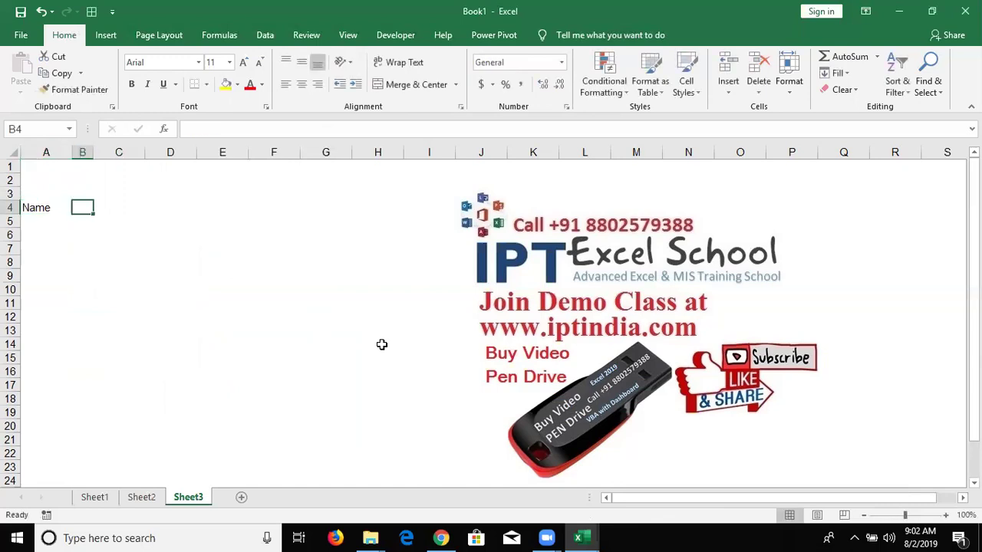
# Enter the first date 8/1 (1-Aug) in cell C4
pyautogui.press('Up')
pyautogui.press('Right')
pyautogui.write('8/1')
pyautogui.press('Return')
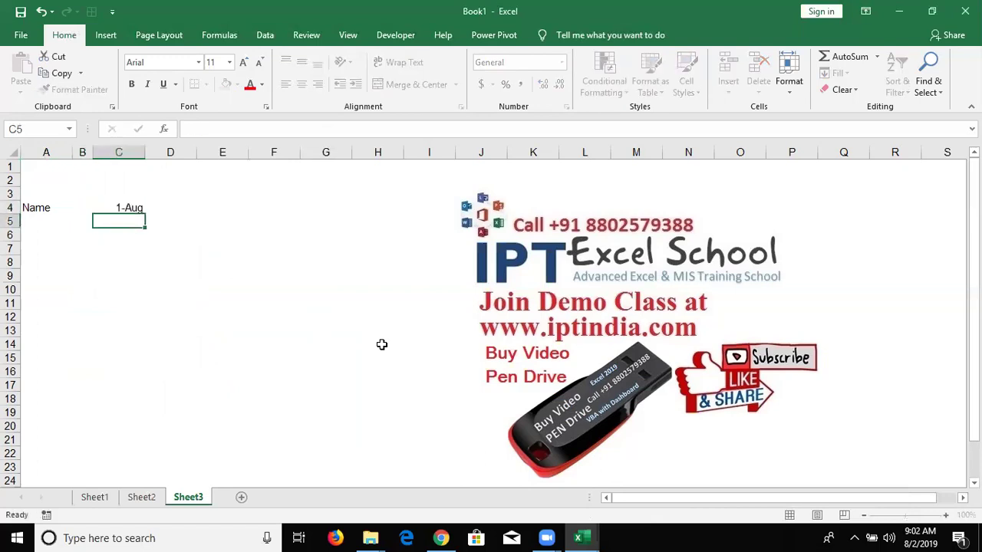
pyautogui.press('Up')
pyautogui.press('Right')
# Enter =C4+1 in D4 and copy it across to W4 for dates through 21-Aug
pyautogui.write('=')
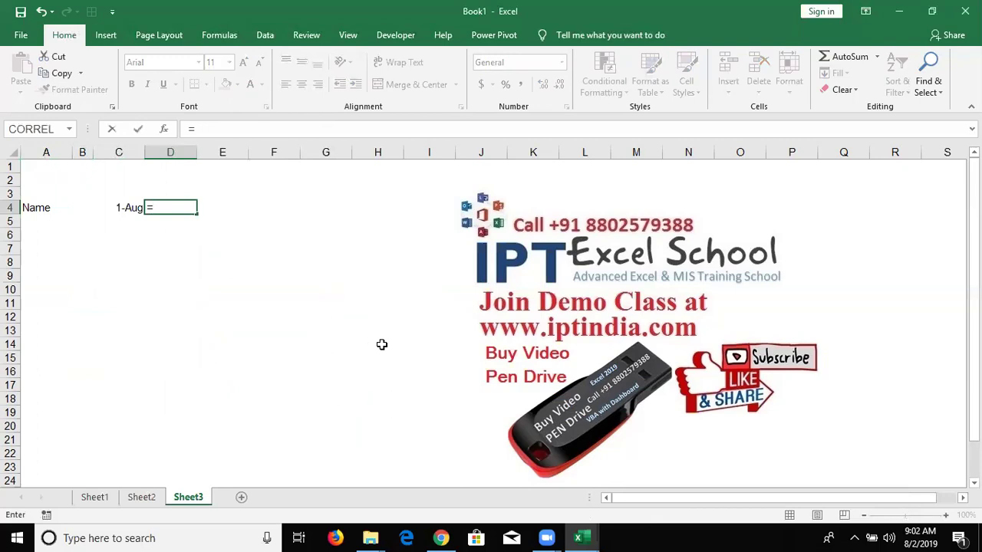
pyautogui.press('Left')
pyautogui.write('+1')
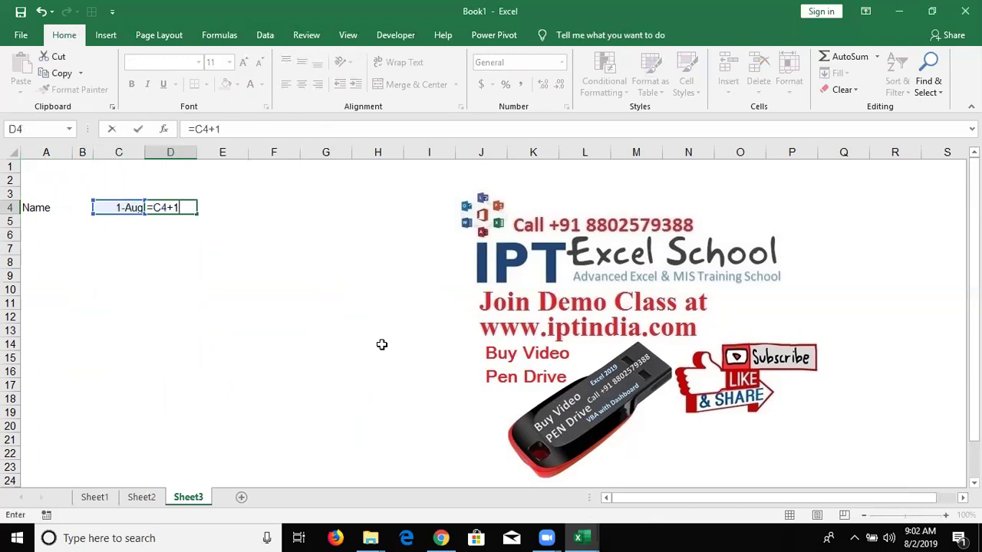
pyautogui.hotkey('ctrl', 'Return')
pyautogui.hotkey('ctrl', 'c')
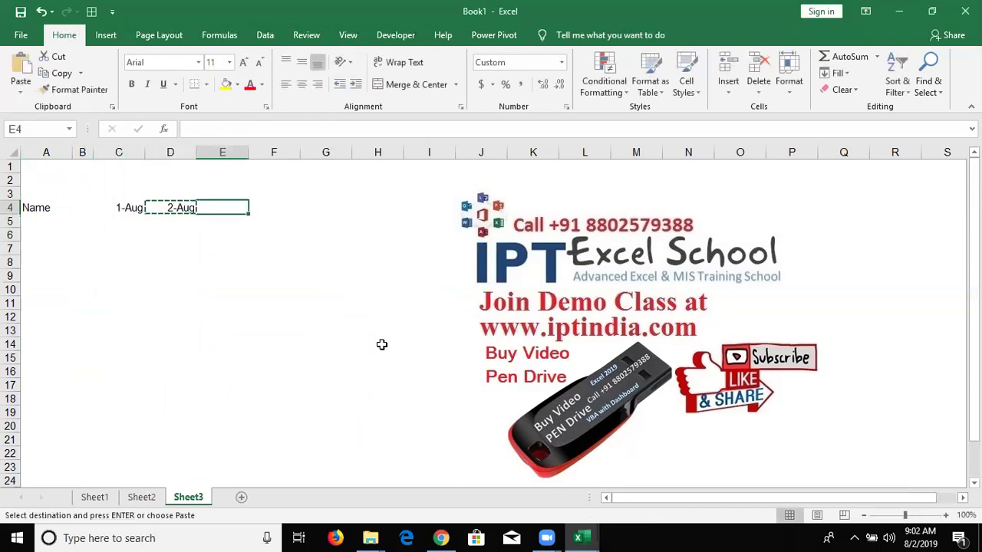
pyautogui.hotkey('shift', 'Right')
pyautogui.hotkey('shift', 'Right')
pyautogui.hotkey('shift', 'Right')
pyautogui.hotkey('shift', 'Right')
pyautogui.hotkey('shift', 'Right')
pyautogui.hotkey('shift', 'Right')
pyautogui.hotkey('shift', 'Right')
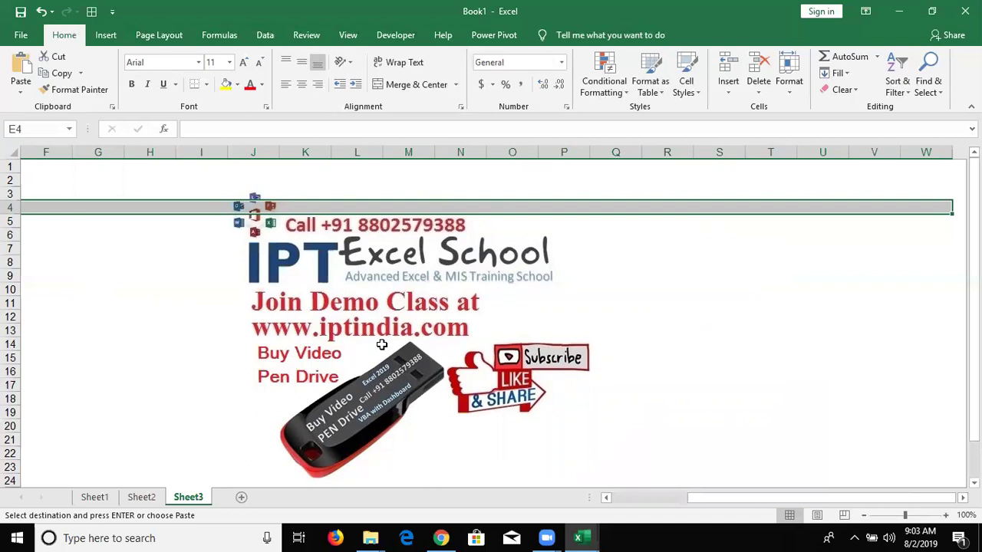
pyautogui.hotkey('ctrl', 'v')
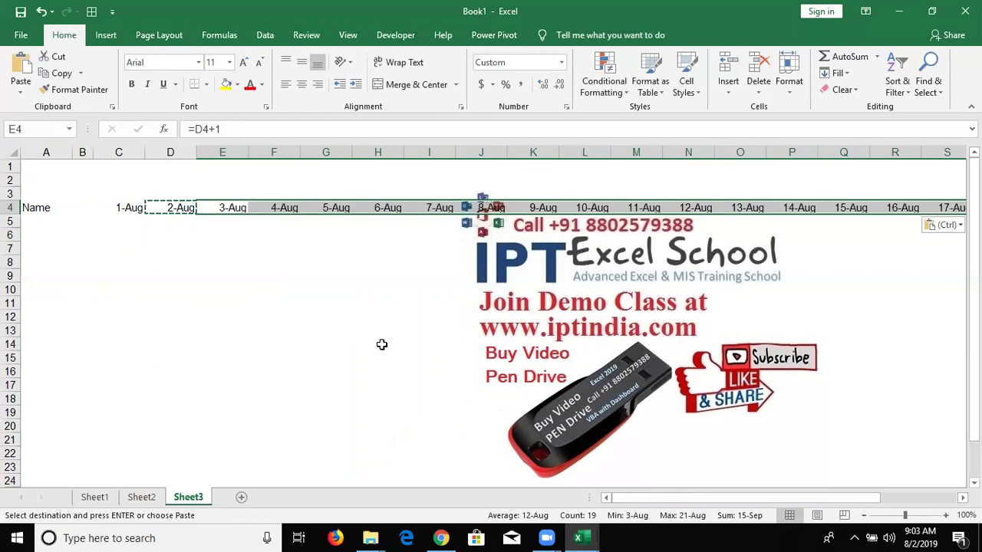
pyautogui.press('Escape')
# Format the date row C4:W4 as d-mmm-yy so it shows 1-Aug-19 onward
pyautogui.press('Left')
pyautogui.press('Left')
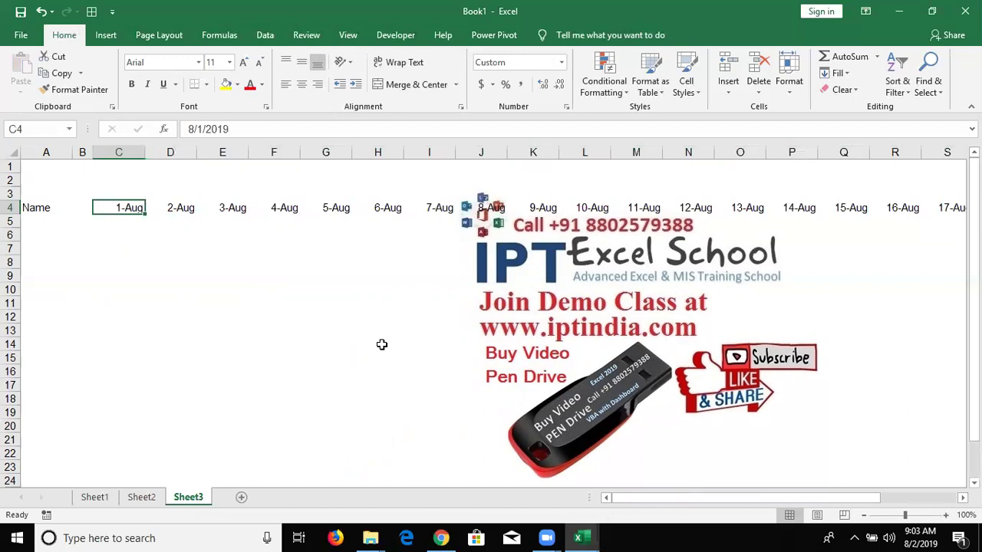
pyautogui.hotkey('ctrl', 'shift', 'Right')
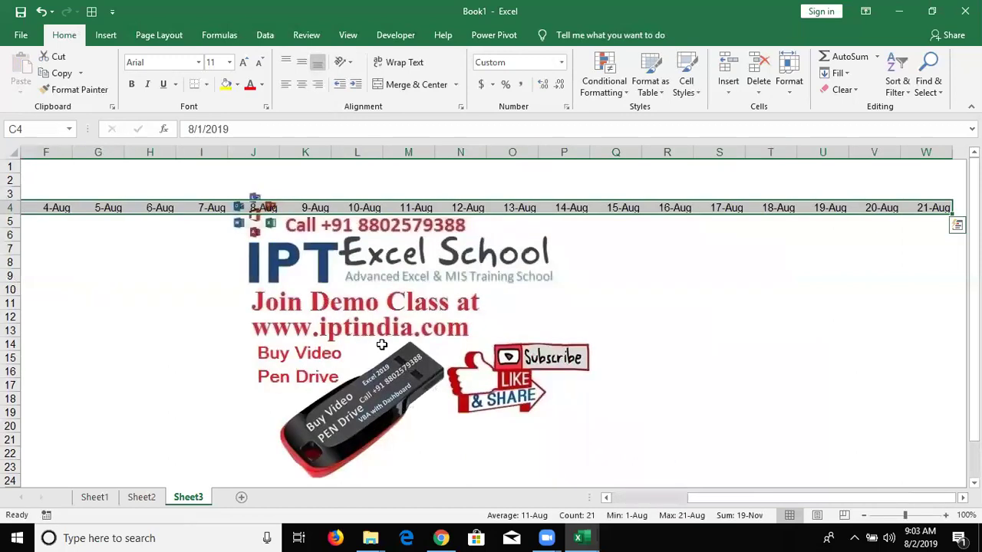
pyautogui.hotkey('ctrl', 'shift', '3')
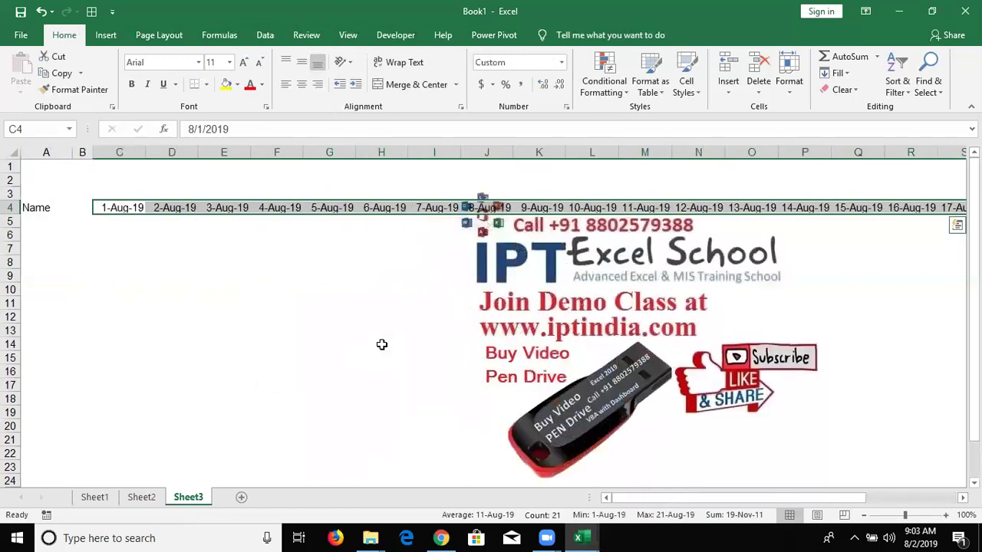
pyautogui.press('Down')
pyautogui.press('Home')
# Type a first name in A5 and fill it down to A14 for ten names
pyautogui.write('Puj')
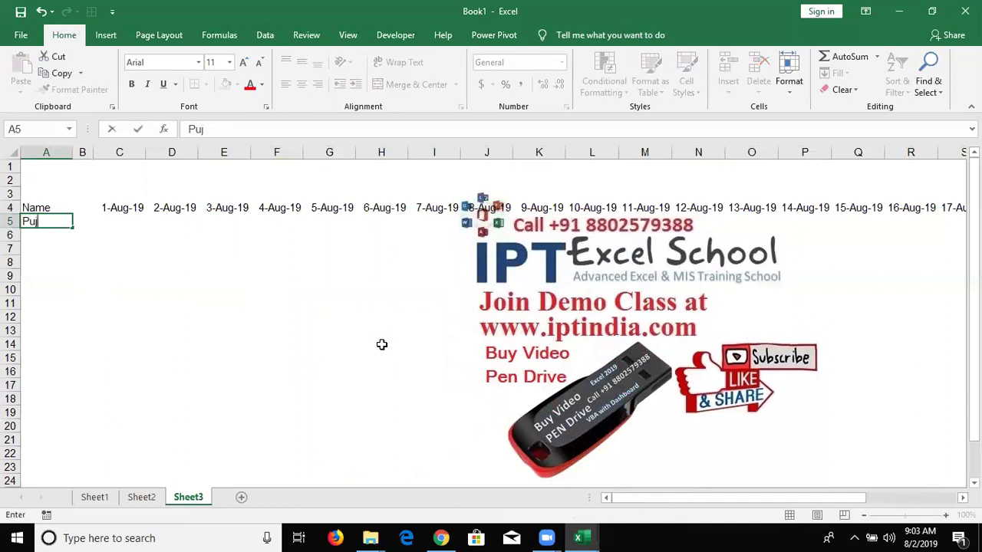
pyautogui.write('a')
pyautogui.press('Return')
pyautogui.press('Up')
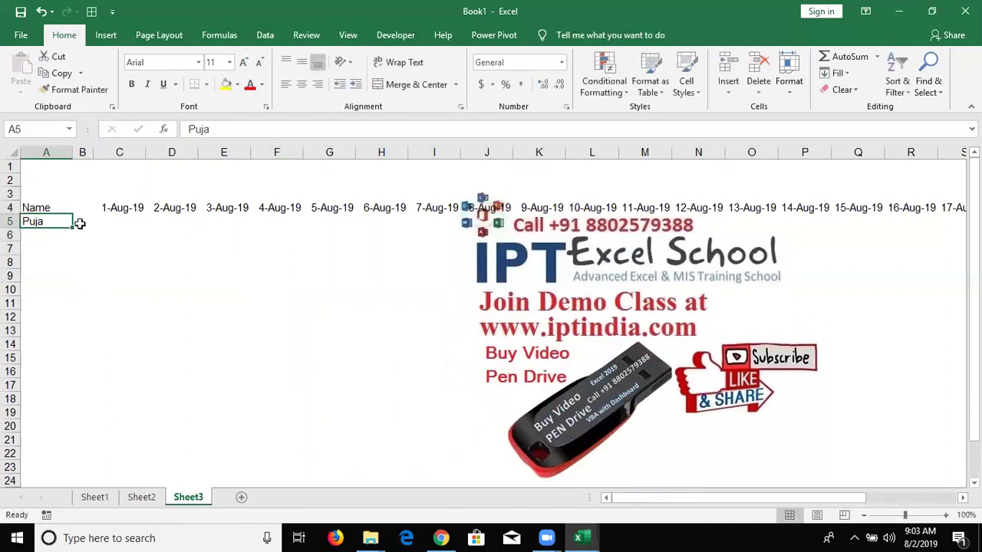
pyautogui.moveTo(74, 229); pyautogui.dragTo(76, 351)
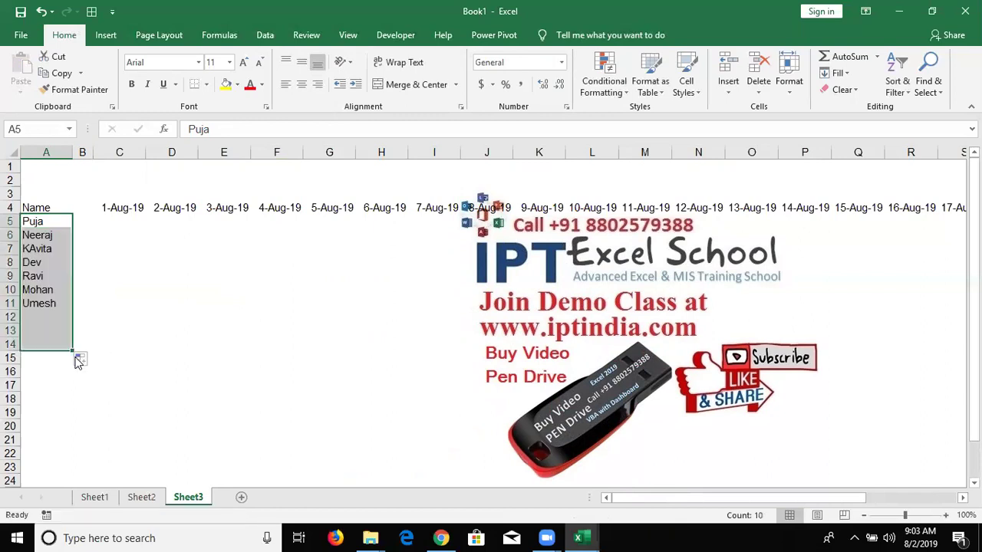
# Delete the empty column B beside the names
pyautogui.press('Right')
pyautogui.hotkey('ctrl', 'space')
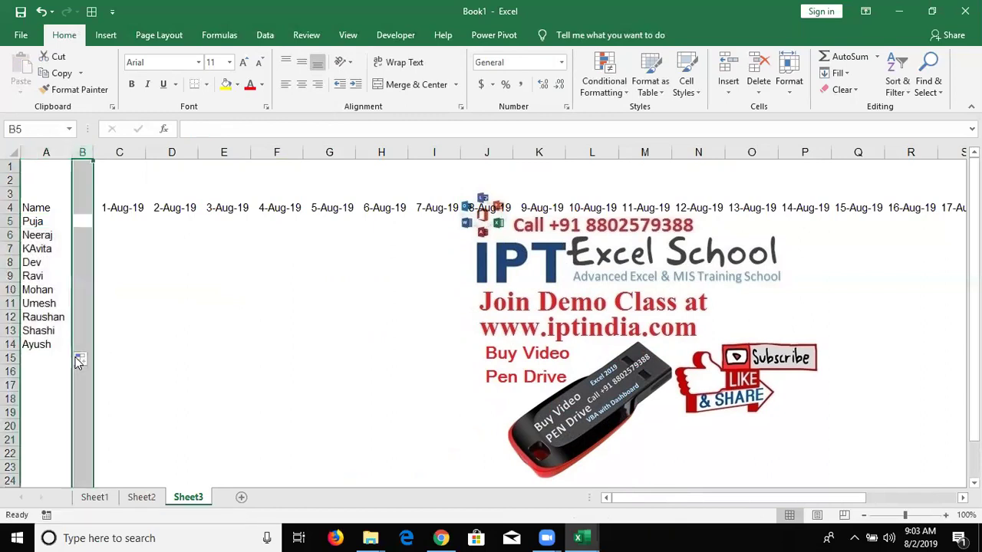
pyautogui.hotkey('ctrl', '-')
pyautogui.press('Right')
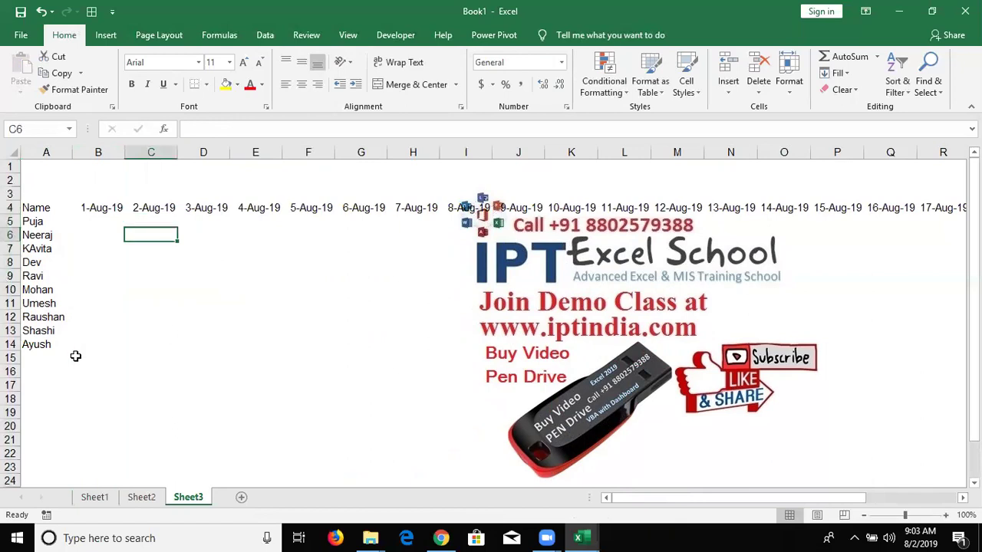
# Fill P into every attendance cell B5:V14 for all names and dates
pyautogui.press('Left')
pyautogui.press('Down')
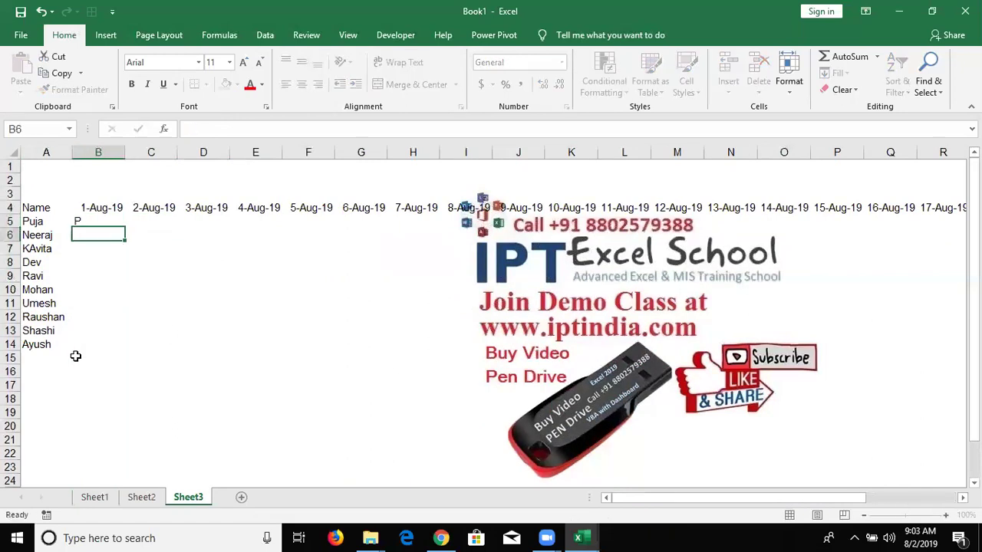
pyautogui.press('Up')
pyautogui.press('Up')
pyautogui.hotkey('ctrl', 'Right')
pyautogui.press('Down')
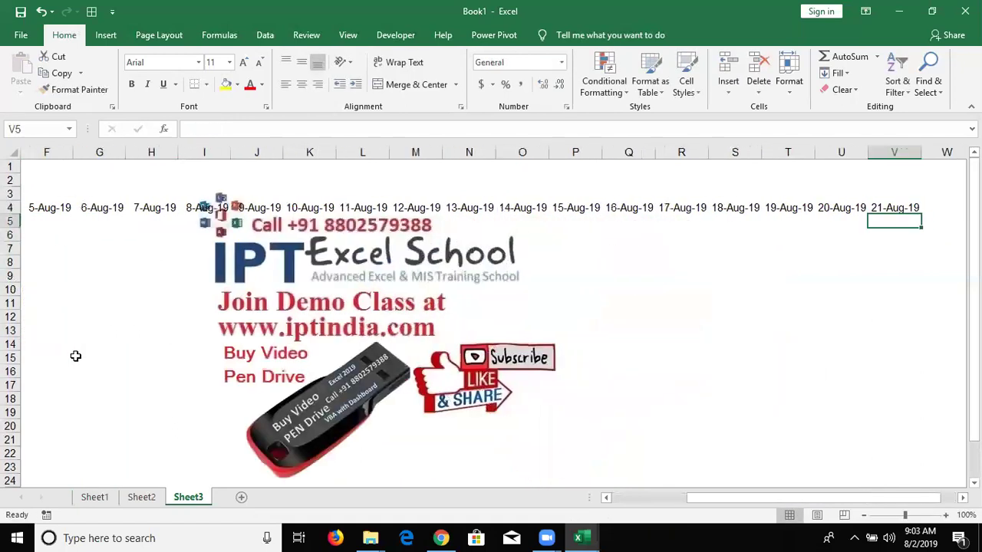
pyautogui.hotkey('ctrl', 'shift', 'Left')
pyautogui.hotkey('shift', 'Down')
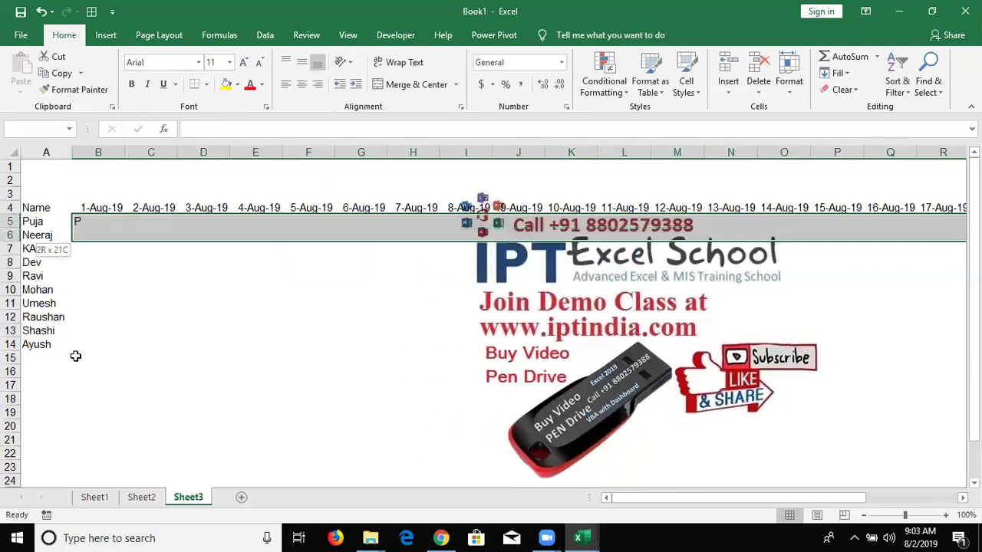
pyautogui.hotkey('shift', 'Down')
pyautogui.hotkey('shift', 'Down')
pyautogui.hotkey('shift', 'Down')
pyautogui.hotkey('shift', 'Down')
pyautogui.hotkey('ctrl', 'Return')
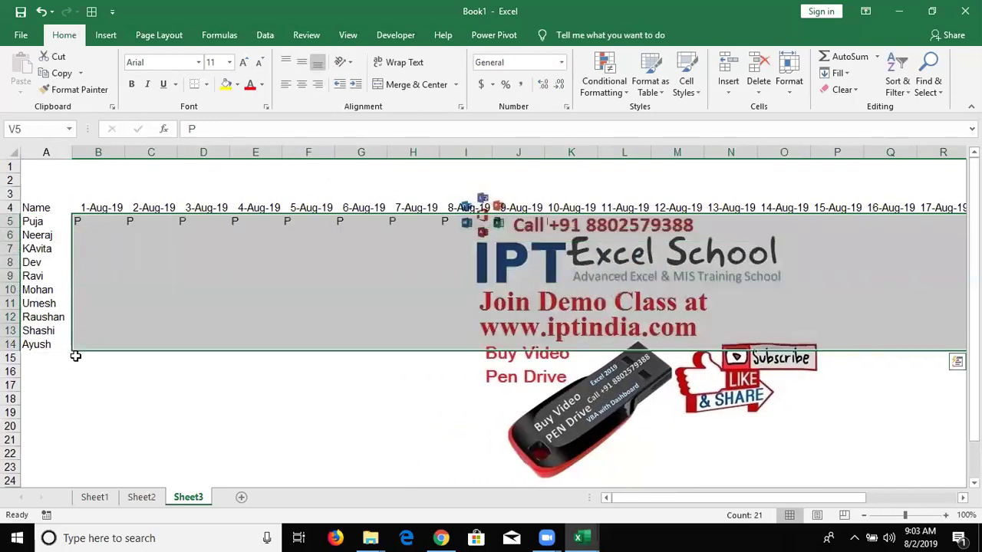
# Select the whole attendance table from the Name heading to the last entry
pyautogui.press('Up')
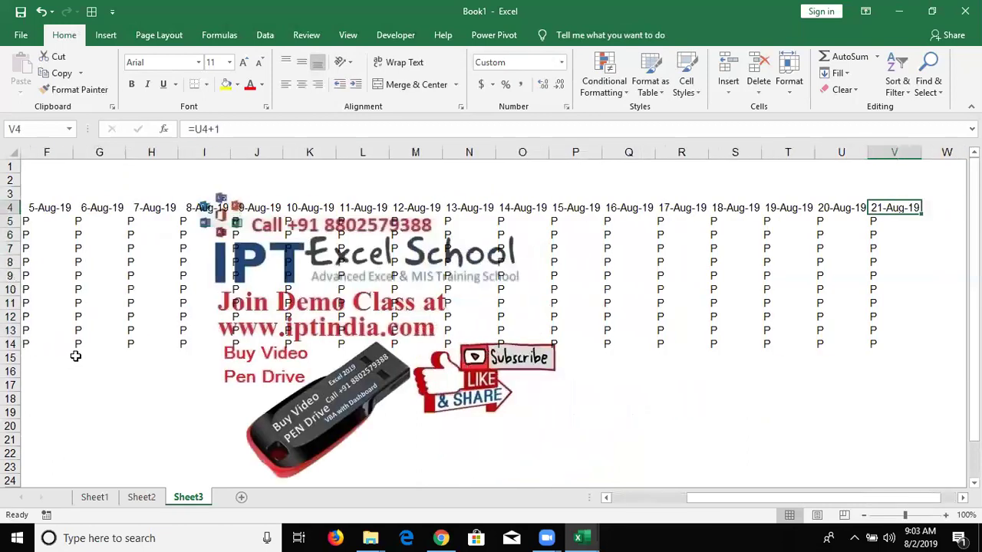
pyautogui.hotkey('ctrl', 'Left')
pyautogui.hotkey('ctrl', 'shift', 'Right')
pyautogui.hotkey('ctrl', 'shift', 'Down')
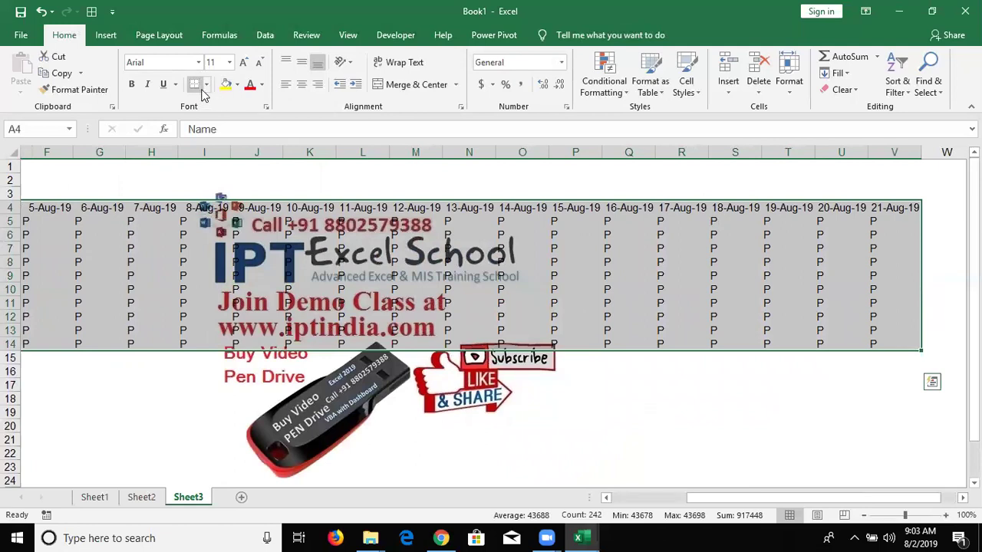
# Apply All Borders to the attendance table A4:V14 and preview it for printing
pyautogui.hotkey('ctrl', 'BackSpace')
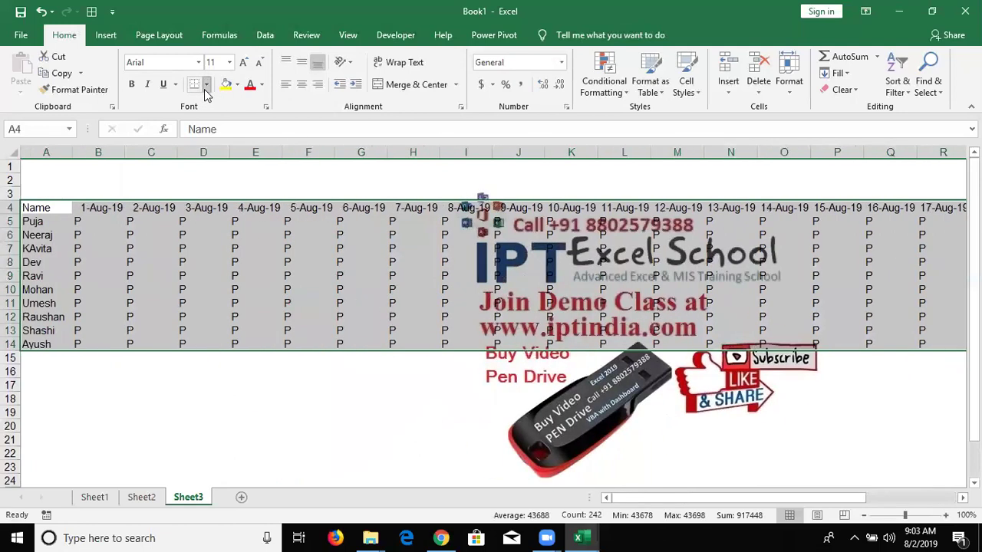
pyautogui.click(206, 85)
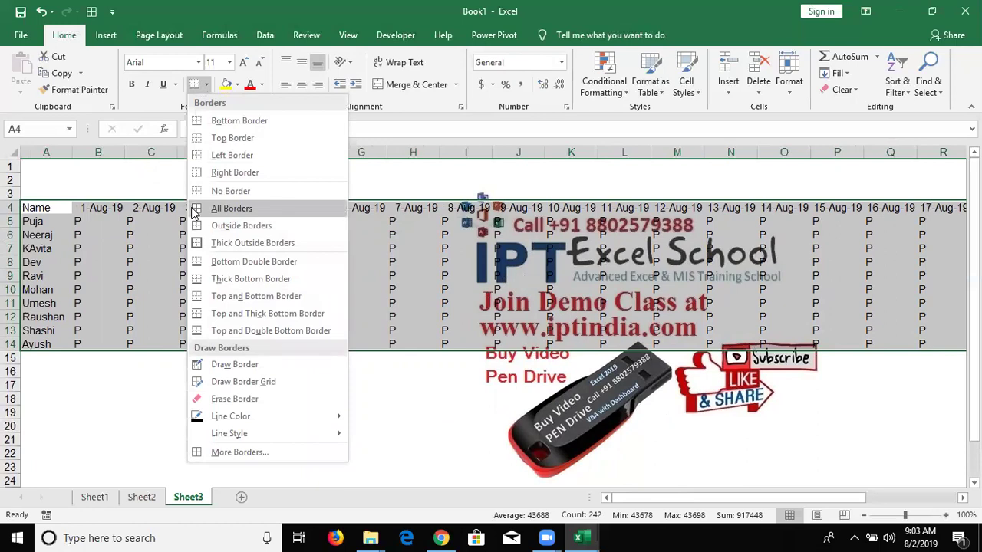
pyautogui.click(193, 208)
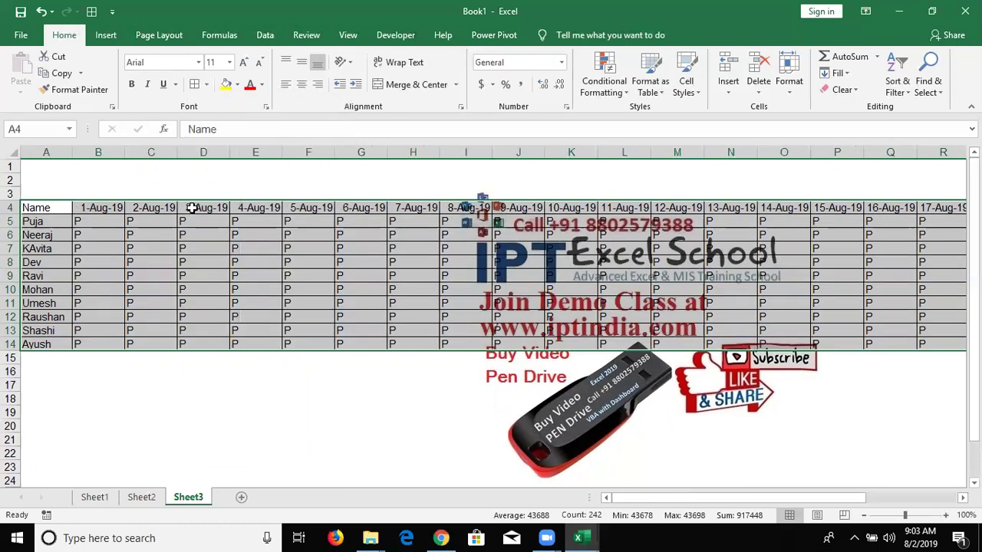
pyautogui.press('Down')
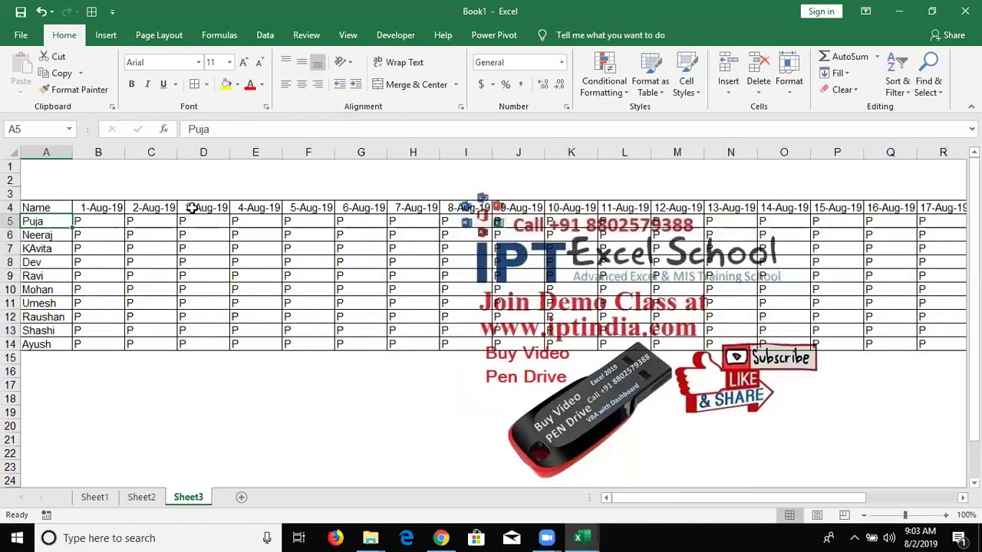
pyautogui.hotkey('ctrl', 'p')
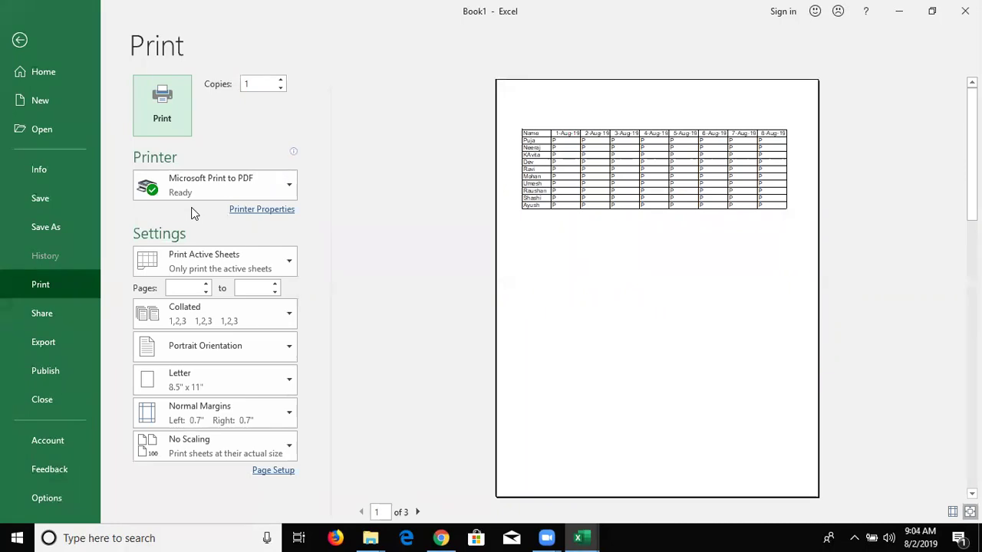
# Leave the print preview and look over the date header row
pyautogui.press('Escape')
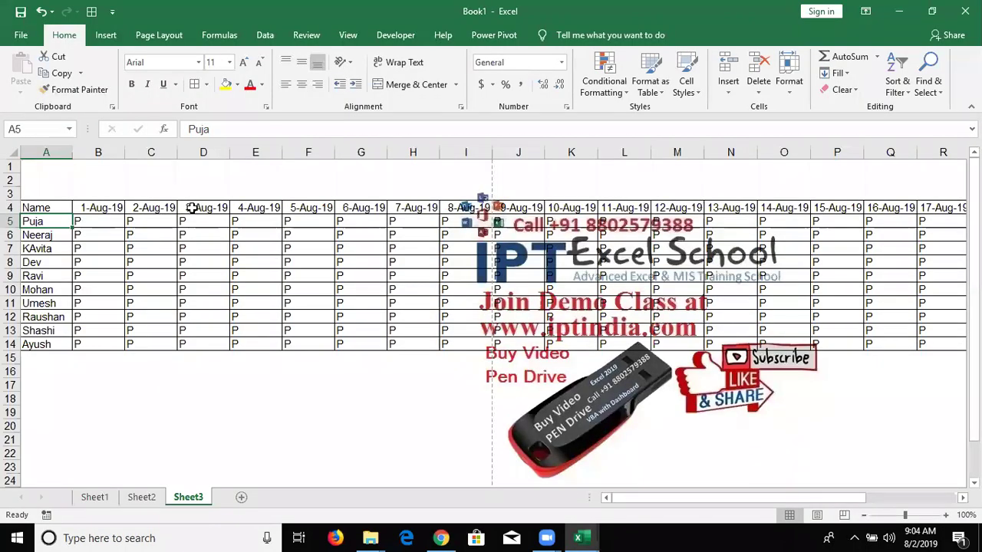
pyautogui.press('Up')
pyautogui.press('Right')
pyautogui.press('Right')
pyautogui.press('Right')
pyautogui.press('Right')
pyautogui.hotkey('ctrl', 'Right')
pyautogui.press('Left')
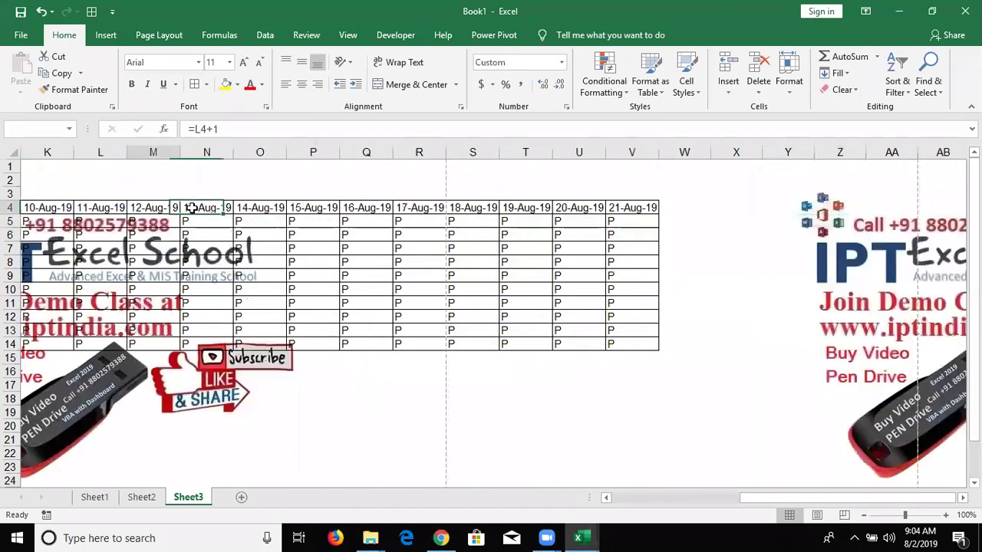
pyautogui.hotkey('ctrl', 'Left')
pyautogui.press('Right')
pyautogui.press('Right')
pyautogui.press('Right')
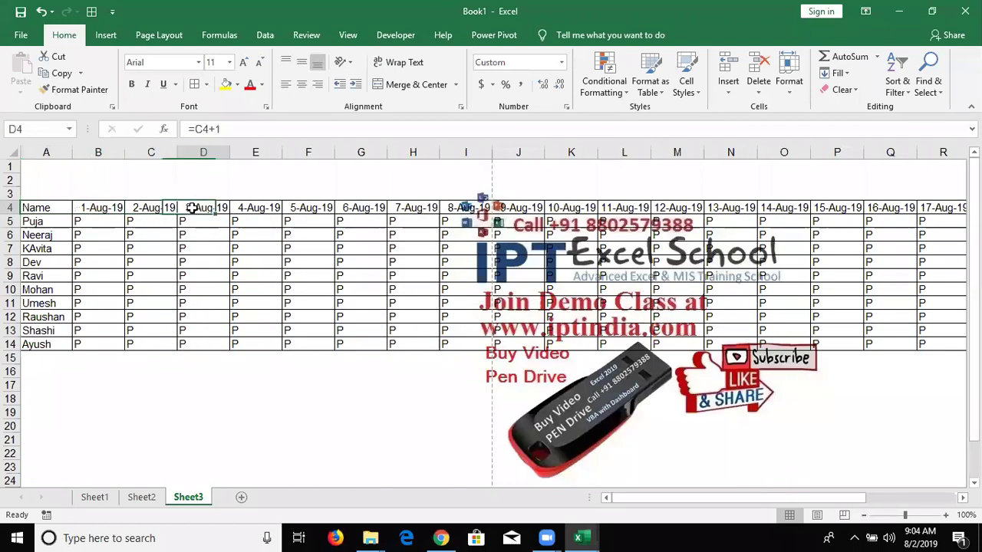
pyautogui.press('Right')
# Select the header row A4:V4 from Name through the last date
pyautogui.press('Down')
pyautogui.press('Down')
pyautogui.press('Up')
pyautogui.press('Up')
pyautogui.press('Up')
pyautogui.press('Left')
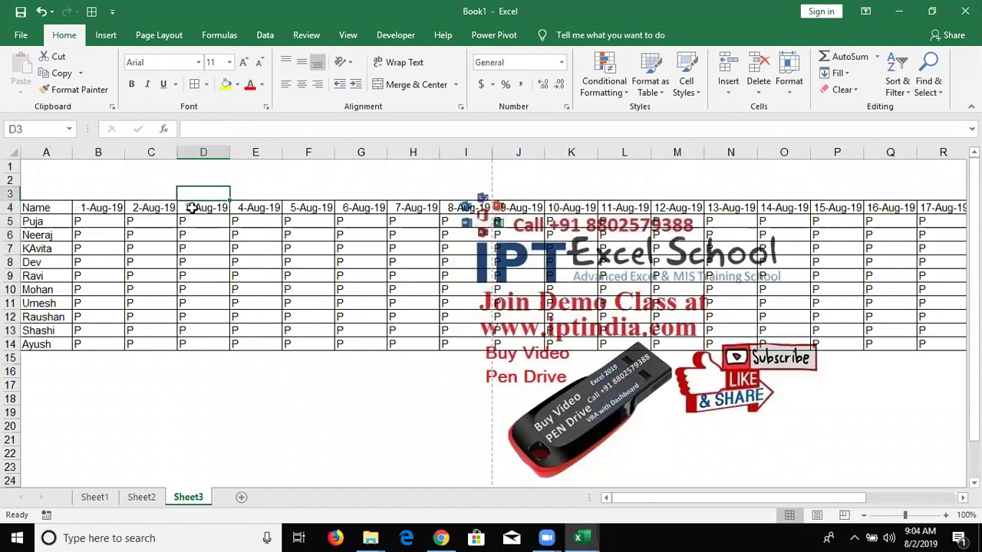
pyautogui.press('Left')
pyautogui.press('Left')
pyautogui.press('Left')
pyautogui.press('Down')
pyautogui.hotkey('ctrl', 'c')
pyautogui.press('Escape')
pyautogui.hotkey('ctrl', 'shift', 'Right')
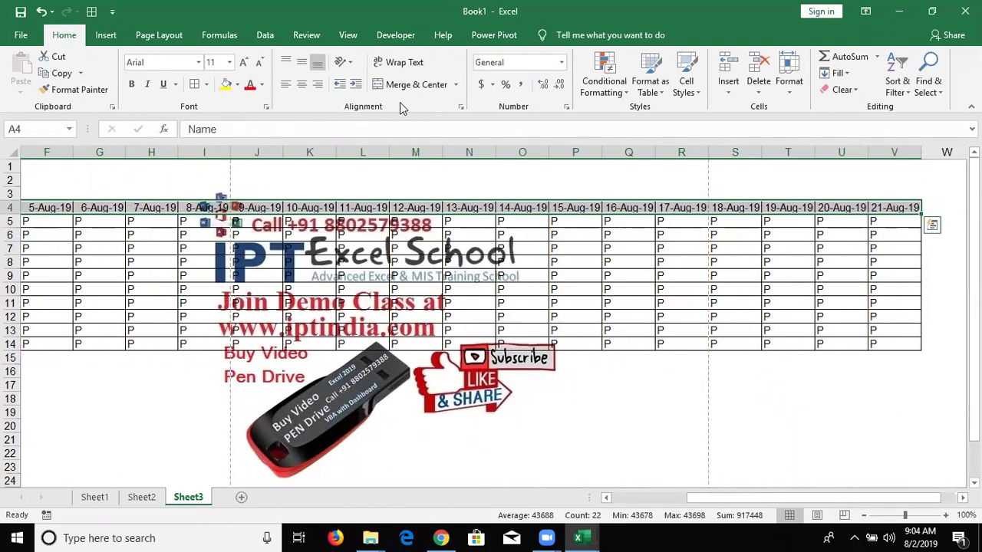
# Rotate the row 4 header text upward so the dates read vertically
pyautogui.click(350, 63)
pyautogui.press('Down')
pyautogui.press('Down')
pyautogui.press('Down')
pyautogui.press('Down')
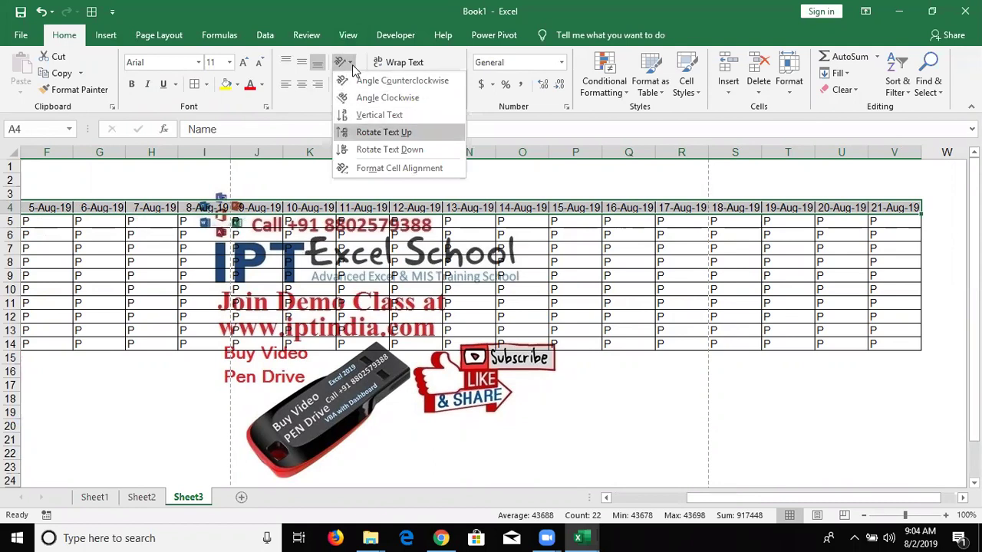
pyautogui.press('Return')
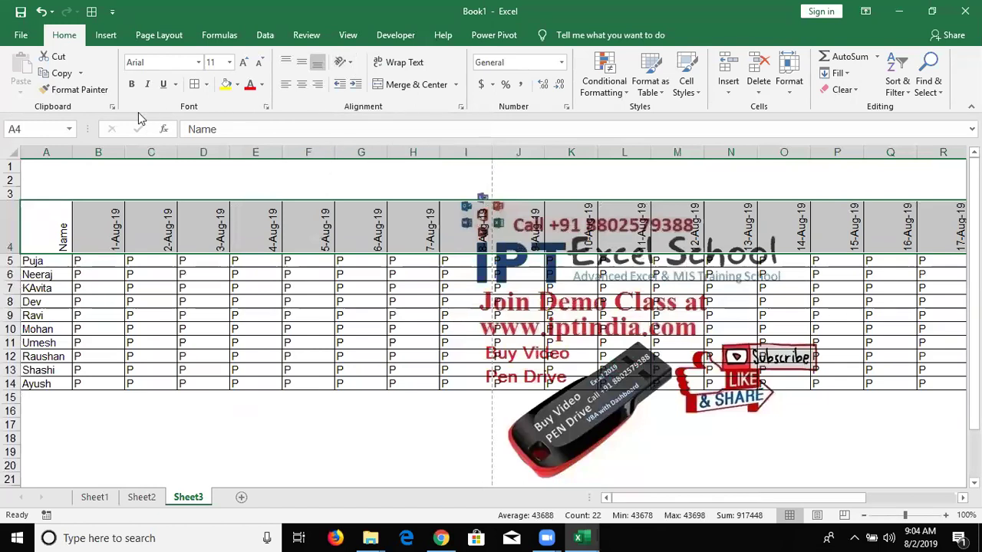
# AutoFit all columns on the sheet so the 21 date columns narrow to fit
pyautogui.click(10, 154)
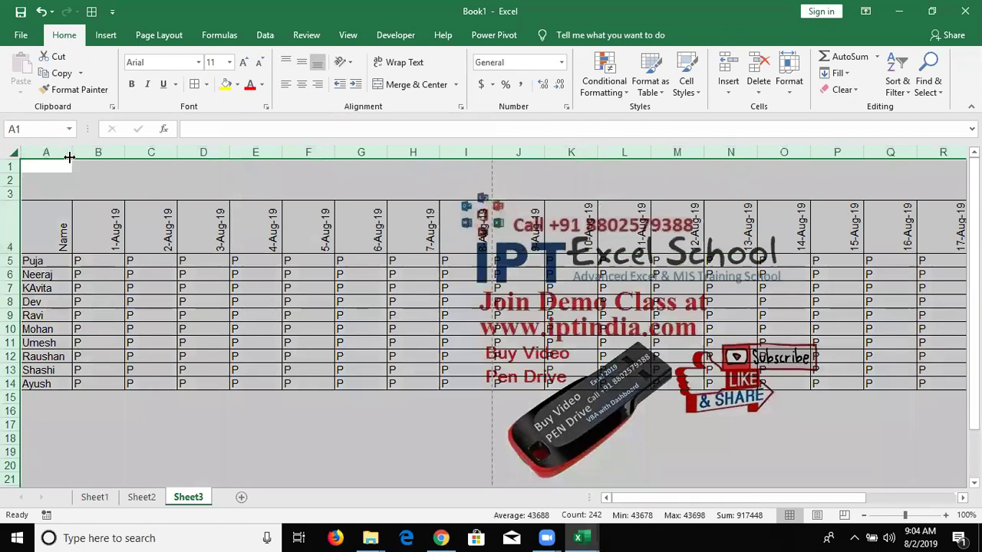
pyautogui.doubleClick(69, 157)
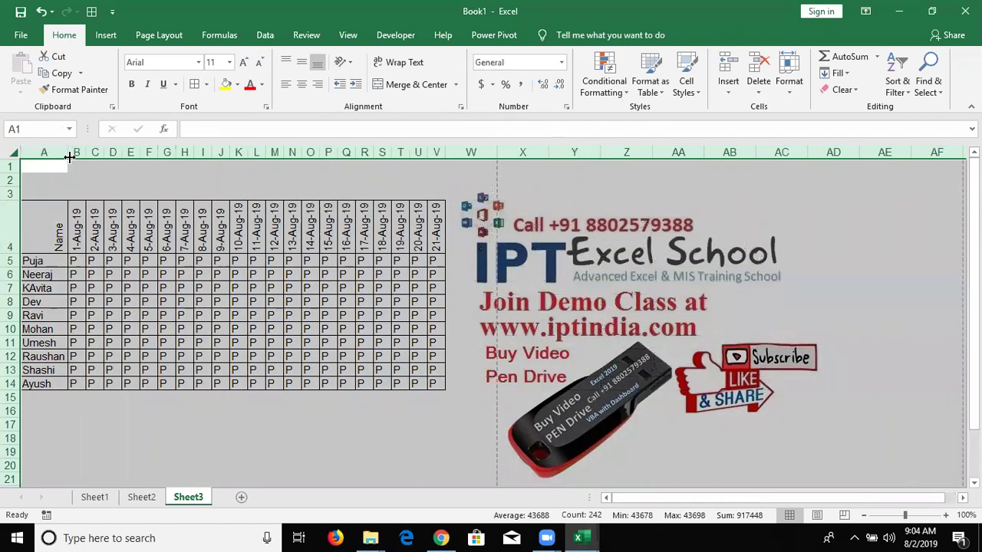
pyautogui.click(69, 156)
pyautogui.hotkey('ctrl', 'Down')
pyautogui.press('Down')
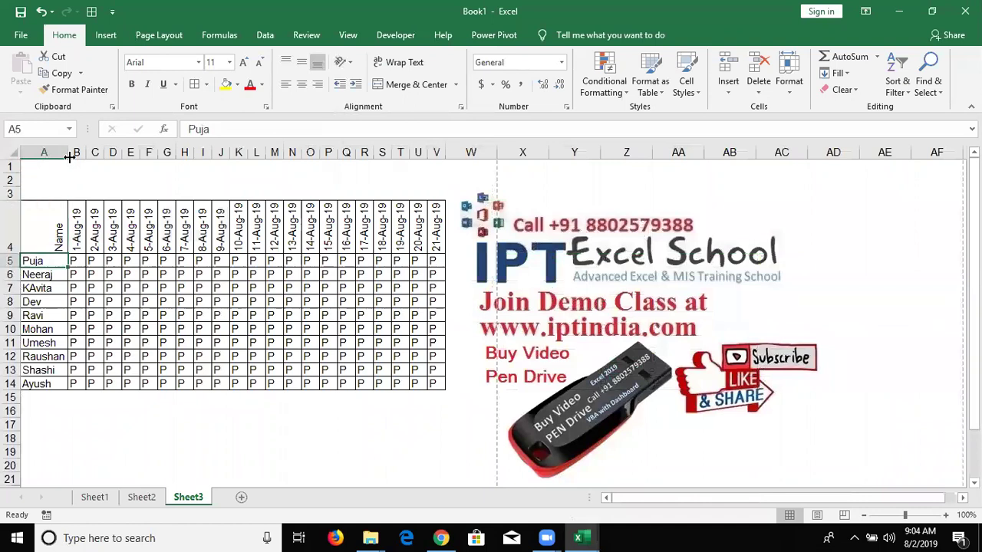
pyautogui.press('Right')
# Cancel the 000 entry in B5, keeping the P mark, and move to C5
pyautogui.write('000')
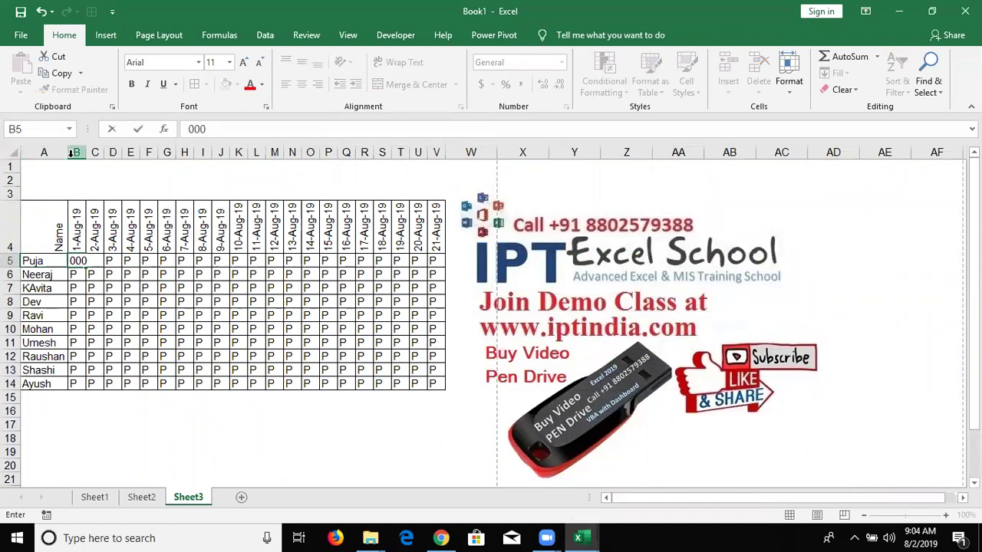
pyautogui.press('Escape')
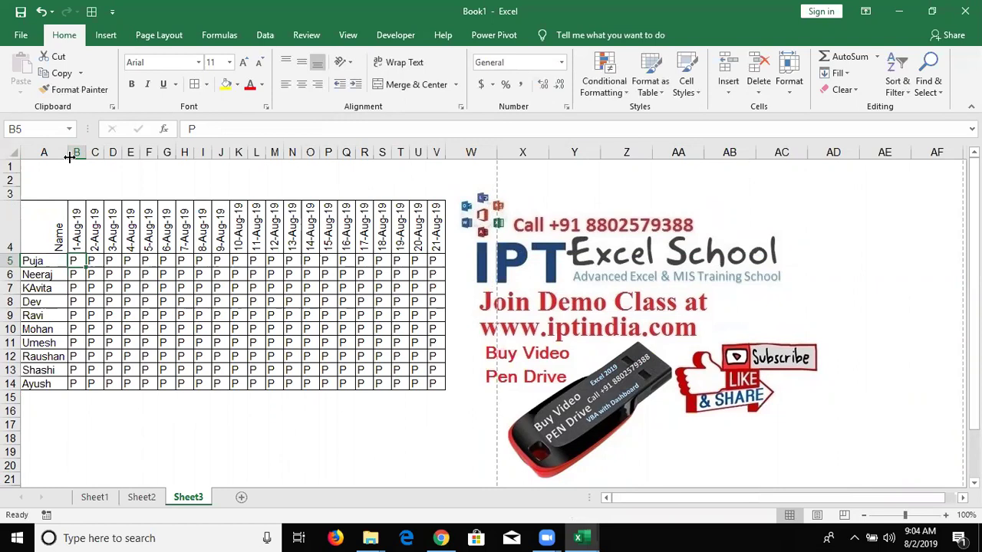
pyautogui.press('Right')
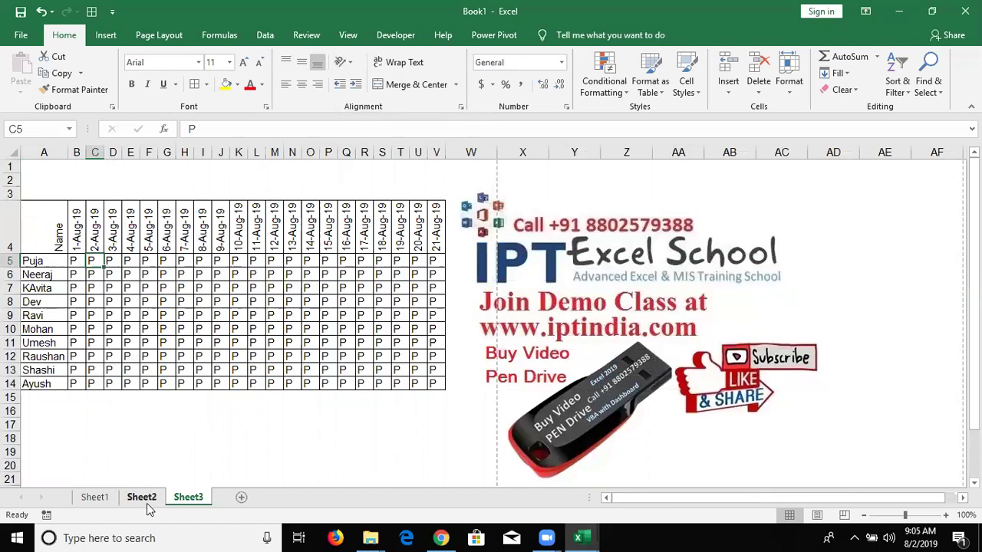
# Add a new blank Sheet4 and return to Sheet3
pyautogui.click(148, 502)
pyautogui.click(177, 498)
pyautogui.click(252, 498)
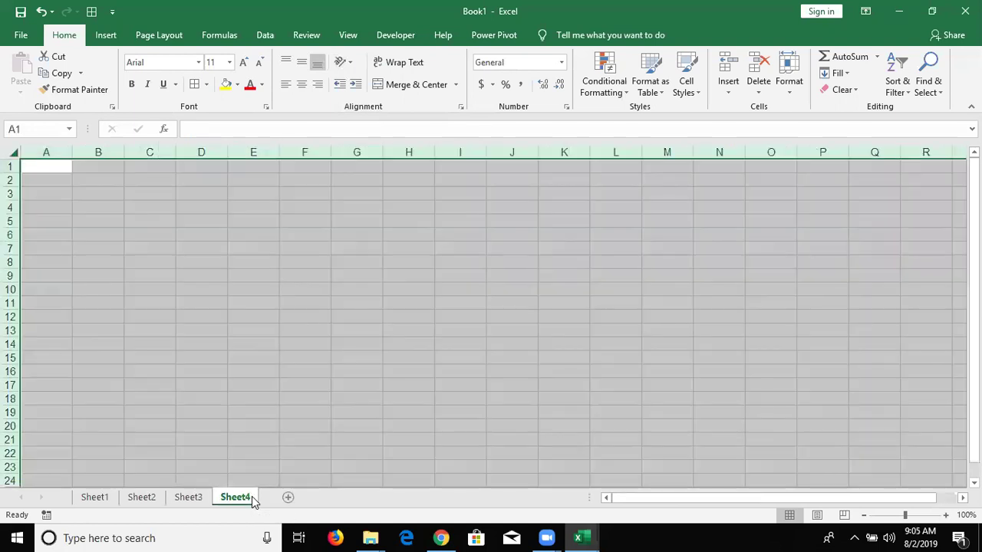
pyautogui.click(192, 499)
# Clear the entire attendance table A4:V14 from Sheet3
pyautogui.hotkey('ctrl', 'a')
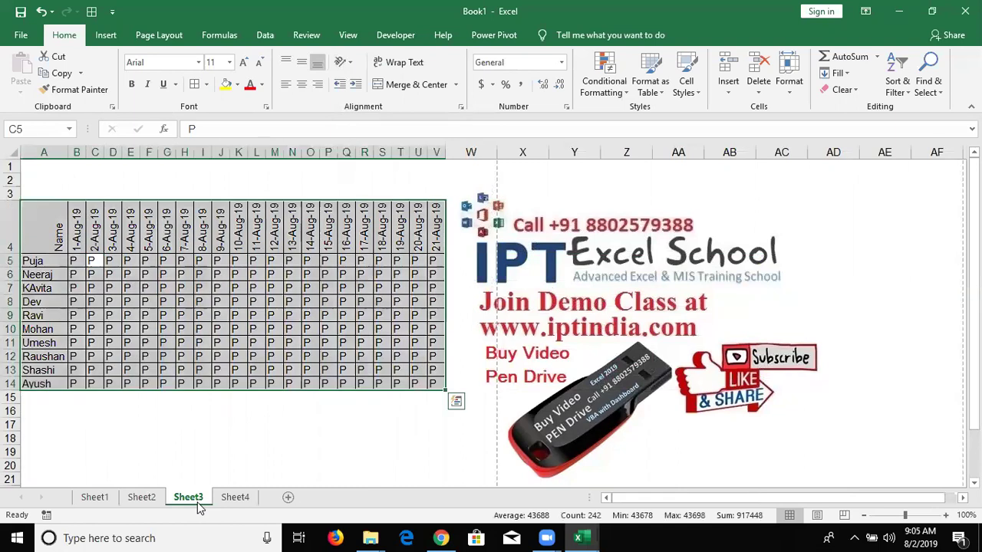
pyautogui.hotkey('ctrl', '-')
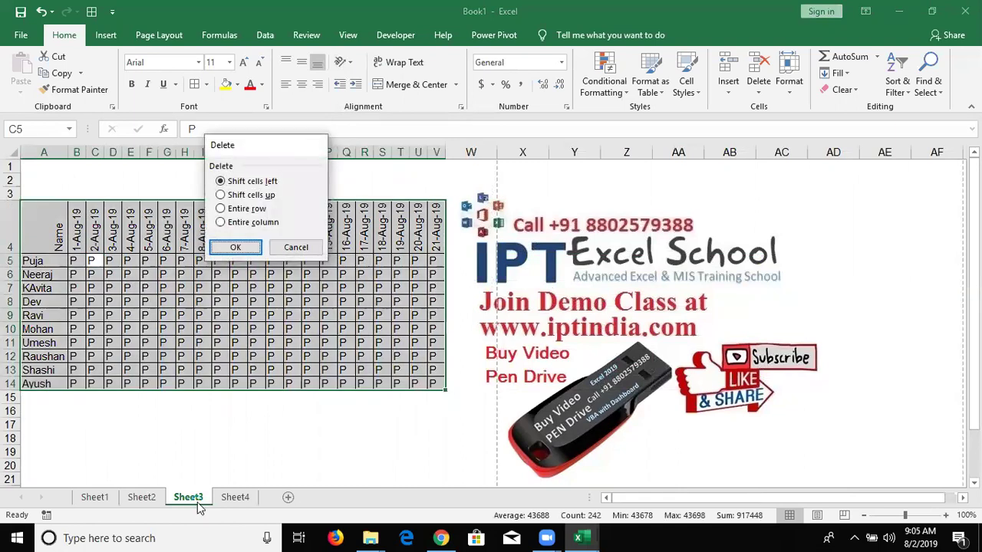
pyautogui.press('Return')
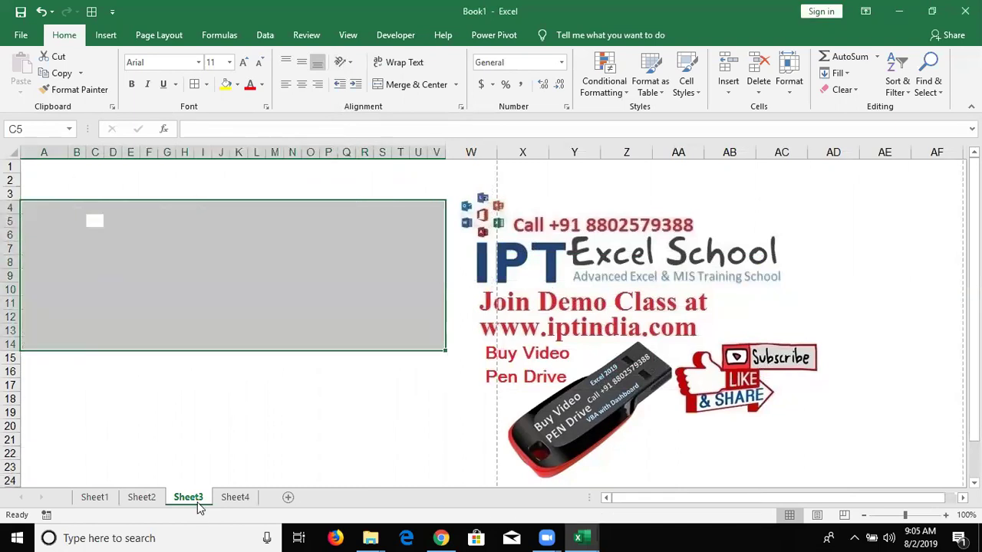
pyautogui.click(13, 178)
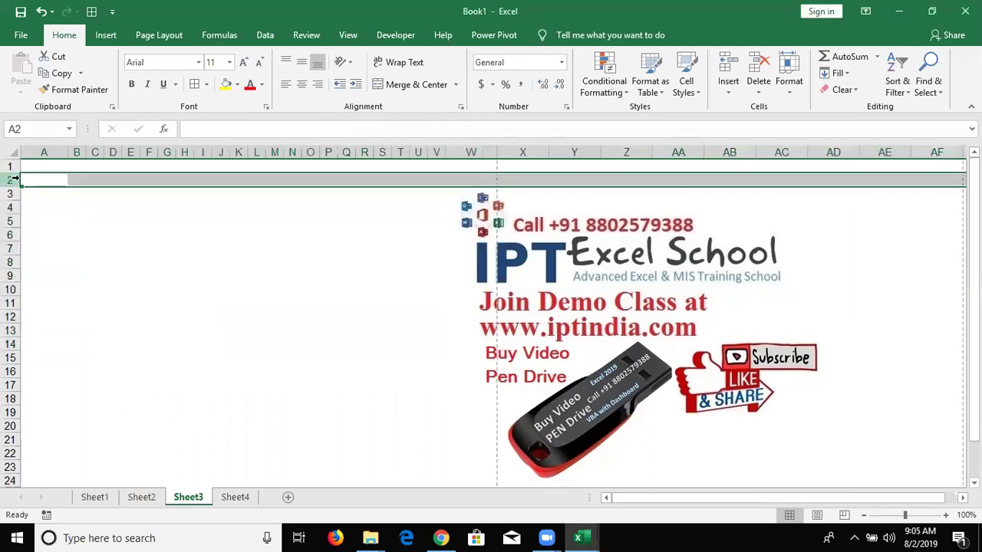
# Enter a person's full name in A4 and AutoFit column A to fit it
pyautogui.click(50, 206)
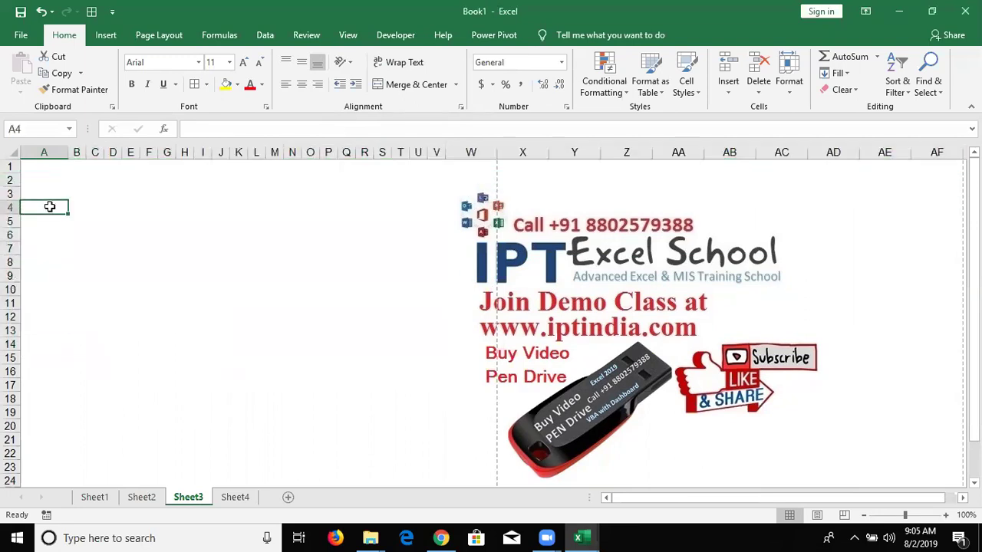
pyautogui.write('Sujeet Kumar')
pyautogui.press('Return')
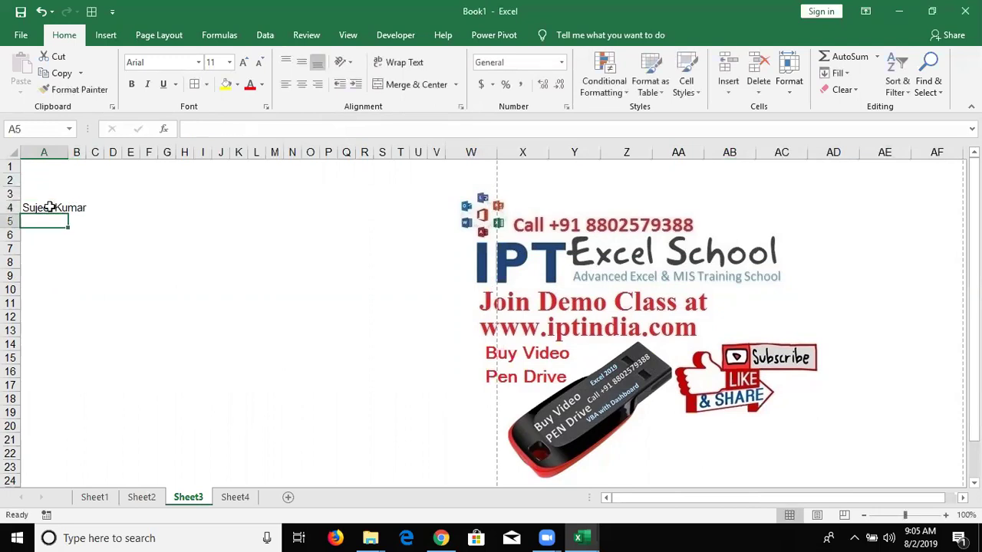
pyautogui.press('Up')
pyautogui.press('Right')
pyautogui.write('1')
pyautogui.press('Return')
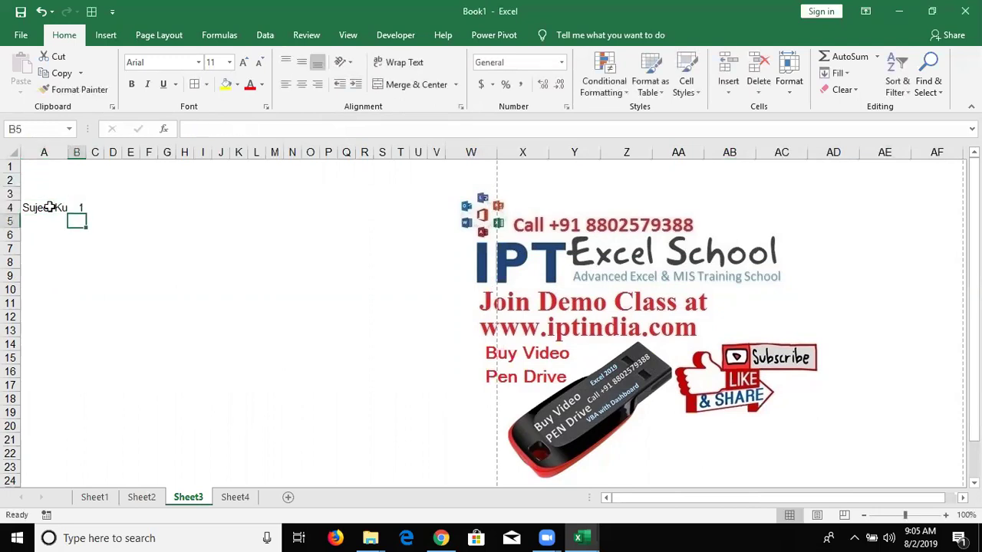
pyautogui.press('Up')
pyautogui.press('Delete')
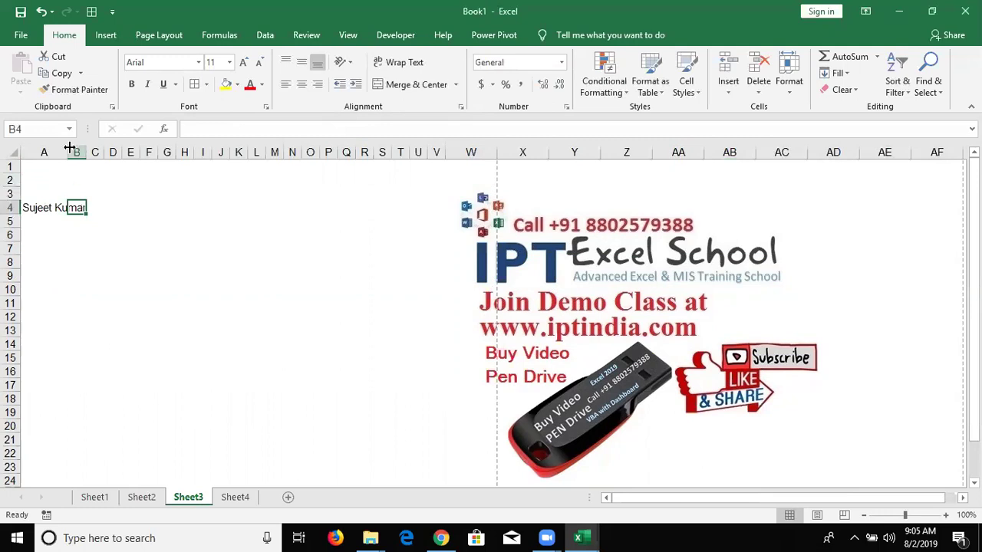
pyautogui.doubleClick(70, 147)
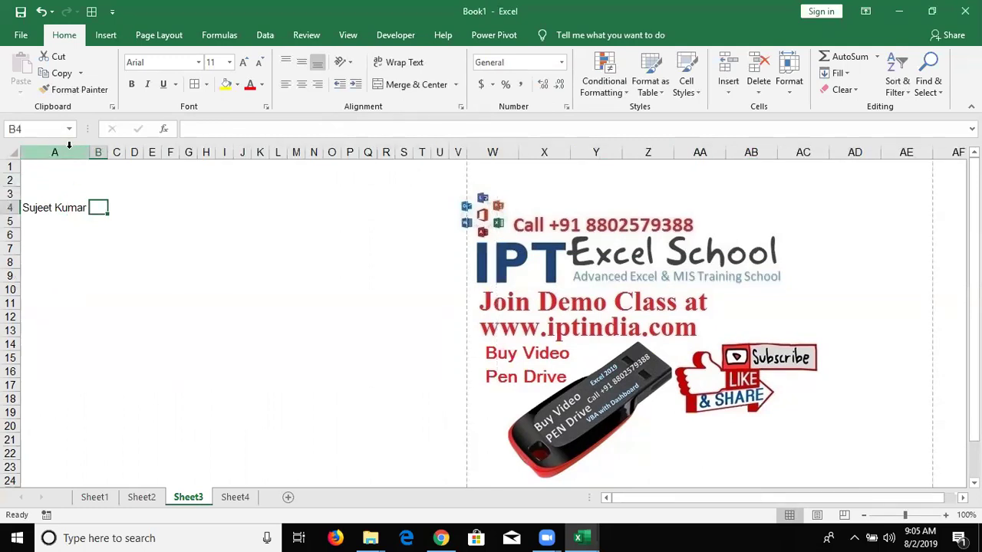
# Undo the column A width change and turn on Wrap Text for A4
pyautogui.hotkey('ctrl', 'z')
pyautogui.press('Left')
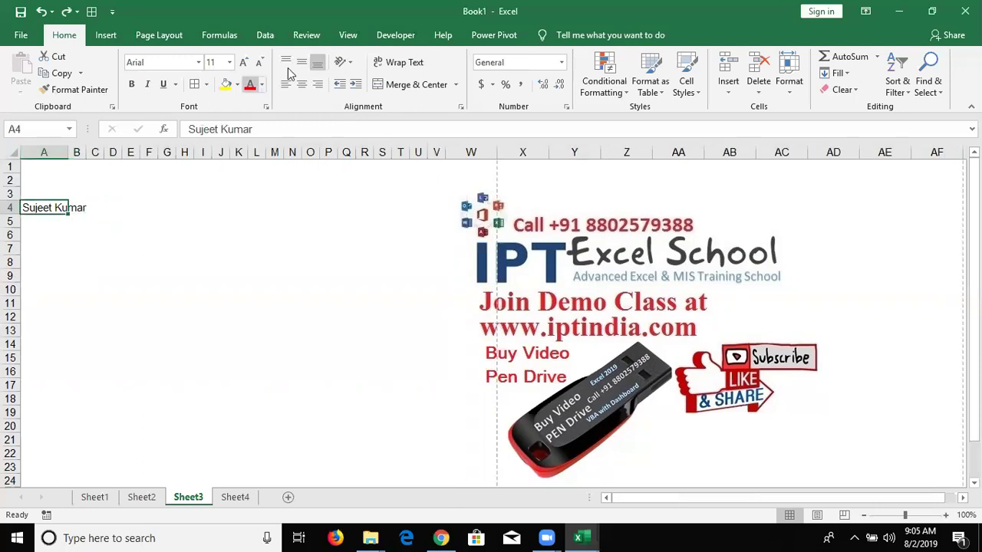
pyautogui.click(398, 65)
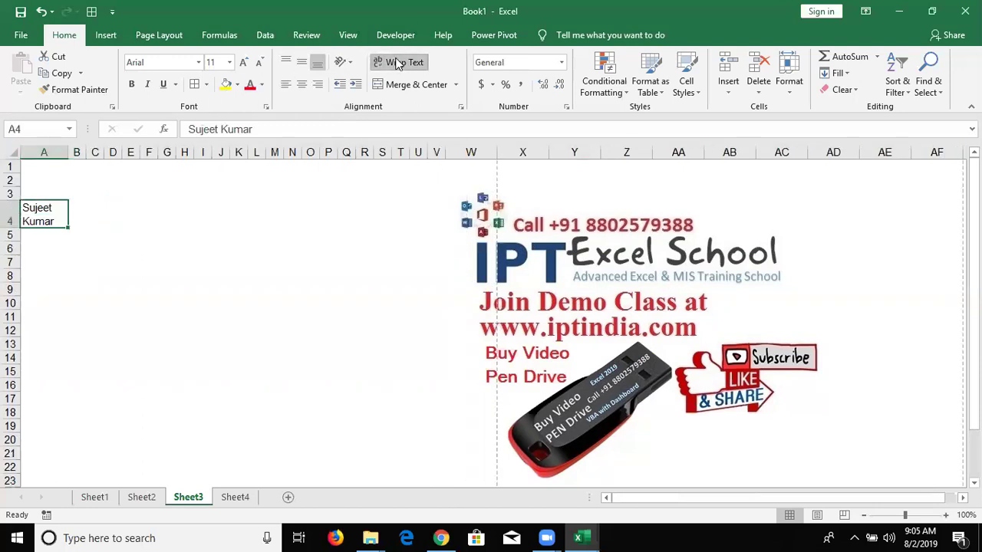
# Enter 123, 741 and 258 on separate lines in A9, then unwrap A4
pyautogui.press('Down')
pyautogui.press('Down')
pyautogui.press('Down')
pyautogui.press('Down')
pyautogui.press('Down')
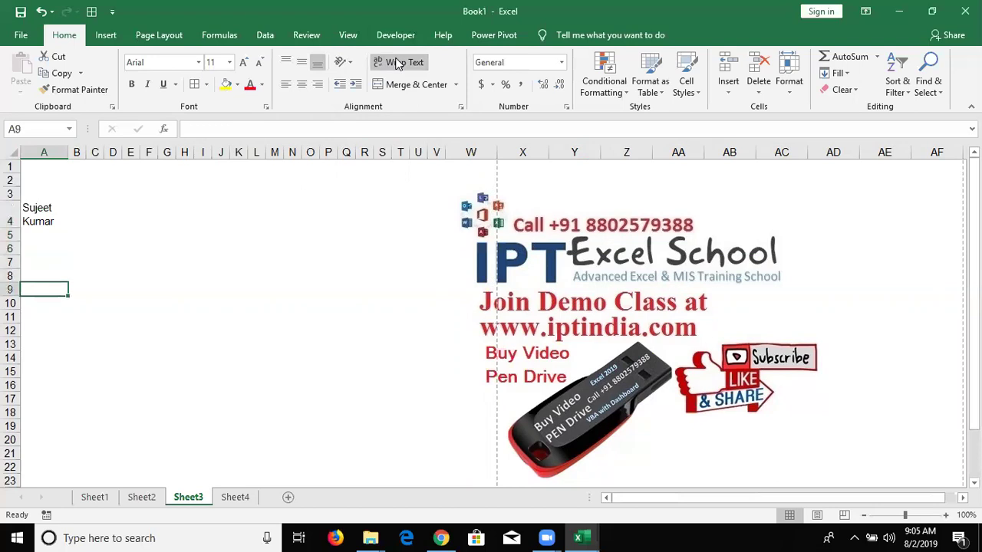
pyautogui.write('123')
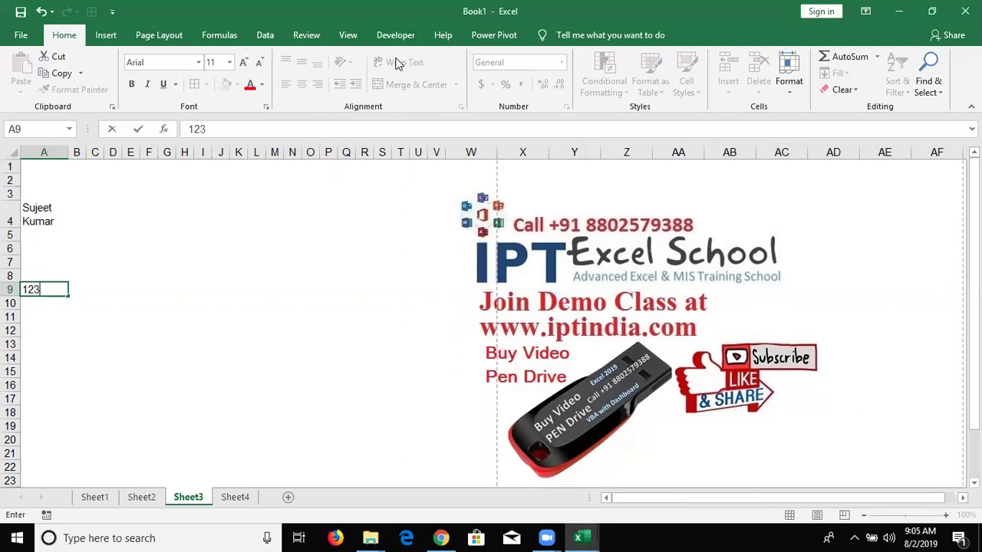
pyautogui.hotkey('alt', 'Return')
pyautogui.write('741')
pyautogui.hotkey('alt', 'Return')
pyautogui.write('258')
pyautogui.press('Return')
pyautogui.press('Up')
pyautogui.press('Up')
pyautogui.press('Up')
pyautogui.press('Up')
pyautogui.press('Up')
pyautogui.press('Up')
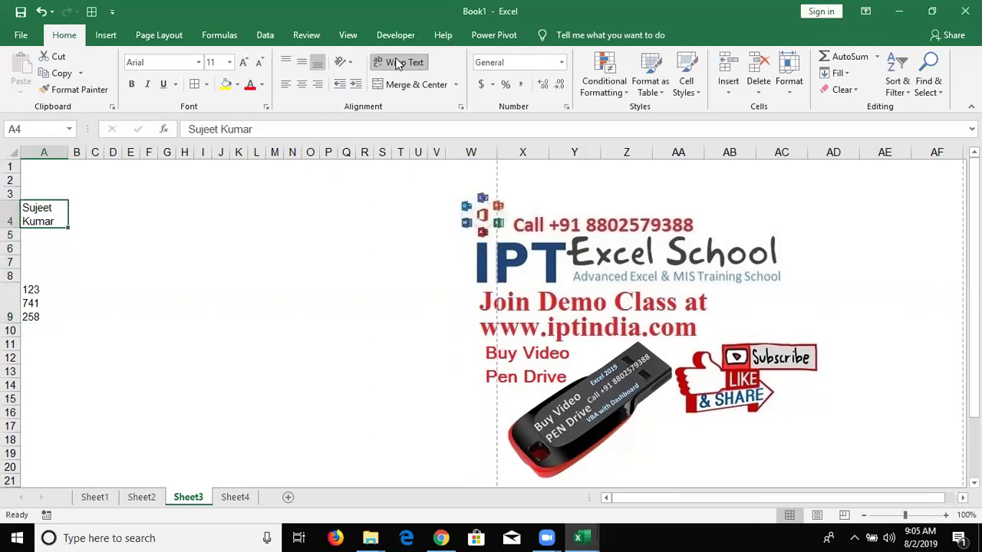
pyautogui.click(398, 63)
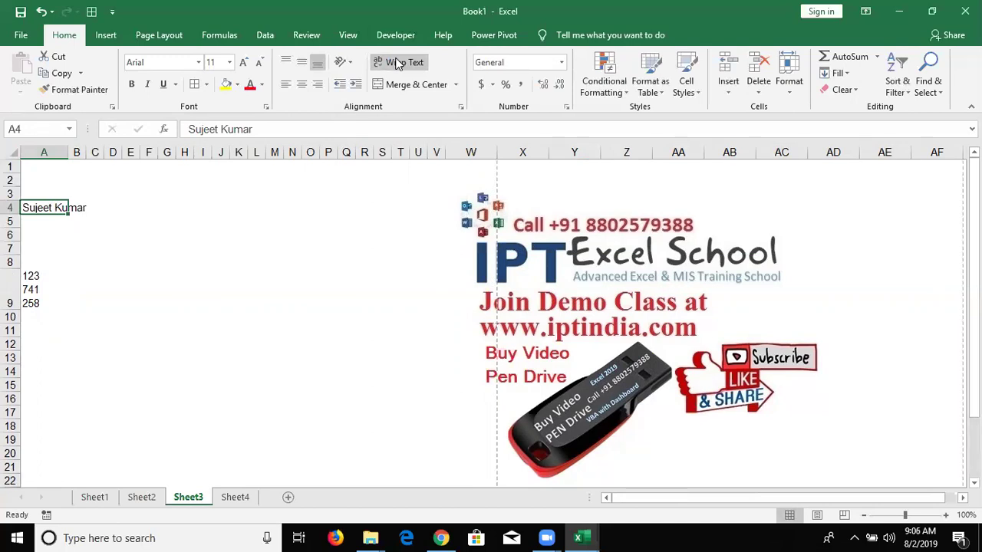
# Turn on Shrink to fit for A4 in Format Cells, then widen column A
pyautogui.click(462, 109)
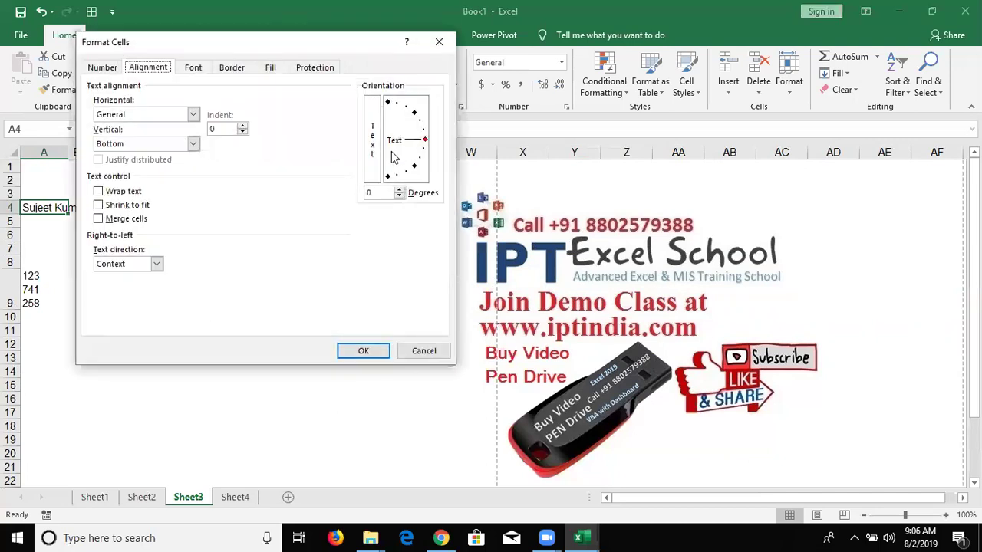
pyautogui.click(122, 209)
pyautogui.press('Return')
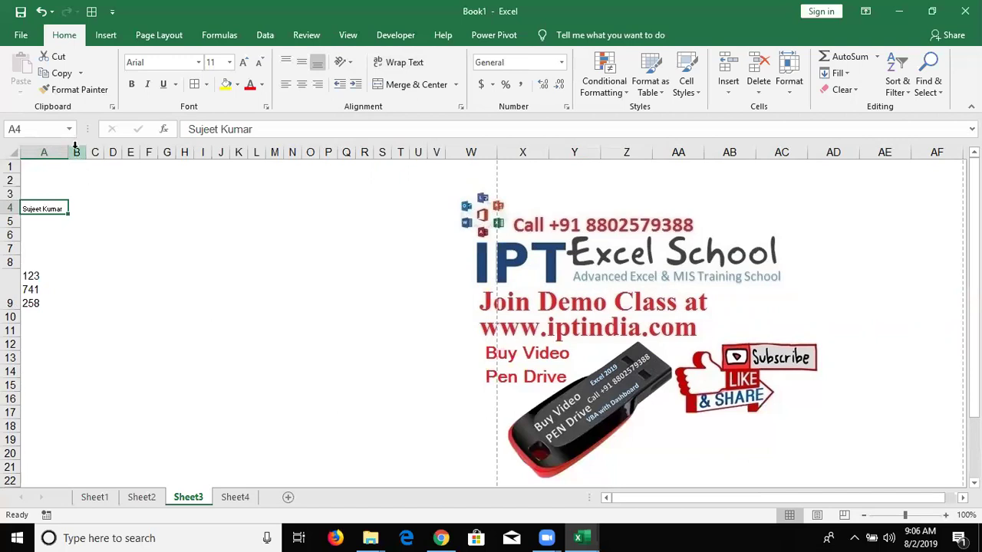
pyautogui.moveTo(71, 152); pyautogui.dragTo(83, 152)
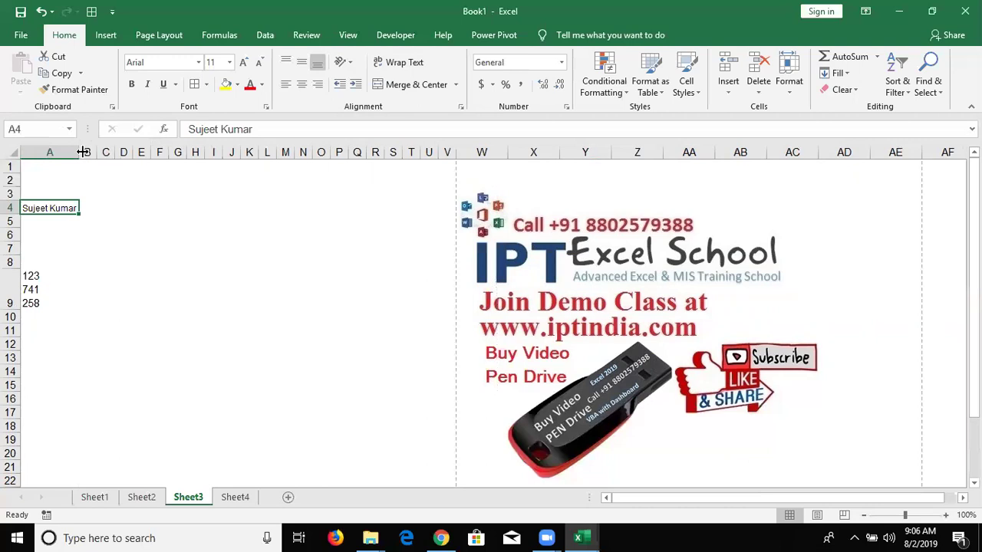
pyautogui.moveTo(105, 208)
pyautogui.mouseDown()
pyautogui.moveTo(269, 208)
pyautogui.moveTo(268, 248)
pyautogui.mouseUp()
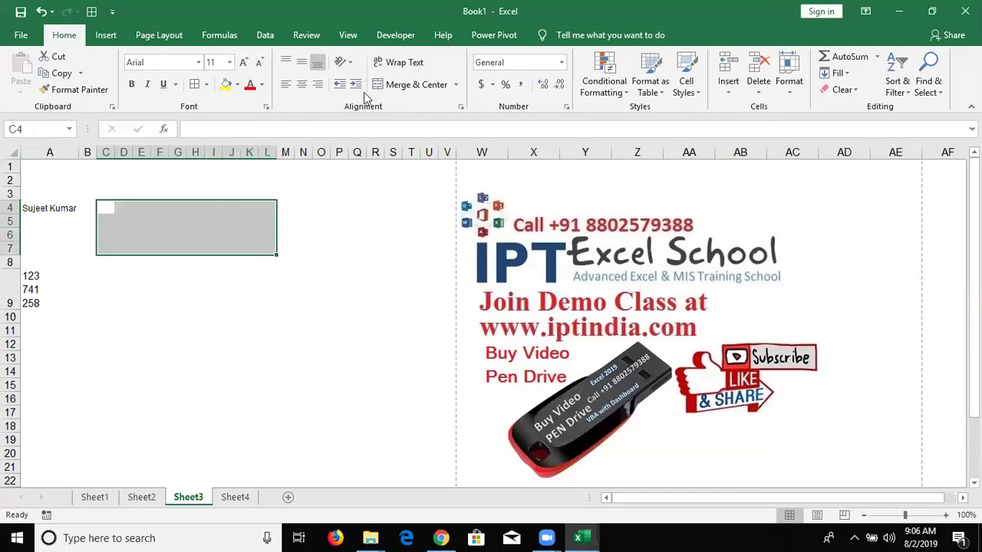
# Clear the C4:L7 selection and select the new block G5:P9
pyautogui.click(378, 214)
pyautogui.hotkey('ctrl', 'Up')
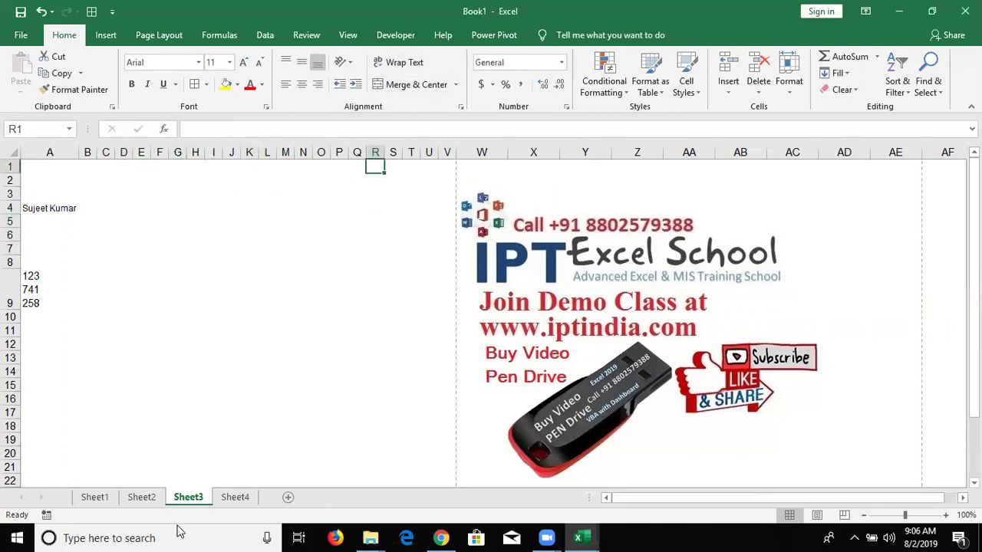
pyautogui.click(172, 221)
pyautogui.hotkey('shift', 'Right')
pyautogui.hotkey('shift', 'Right')
pyautogui.hotkey('shift', 'Right')
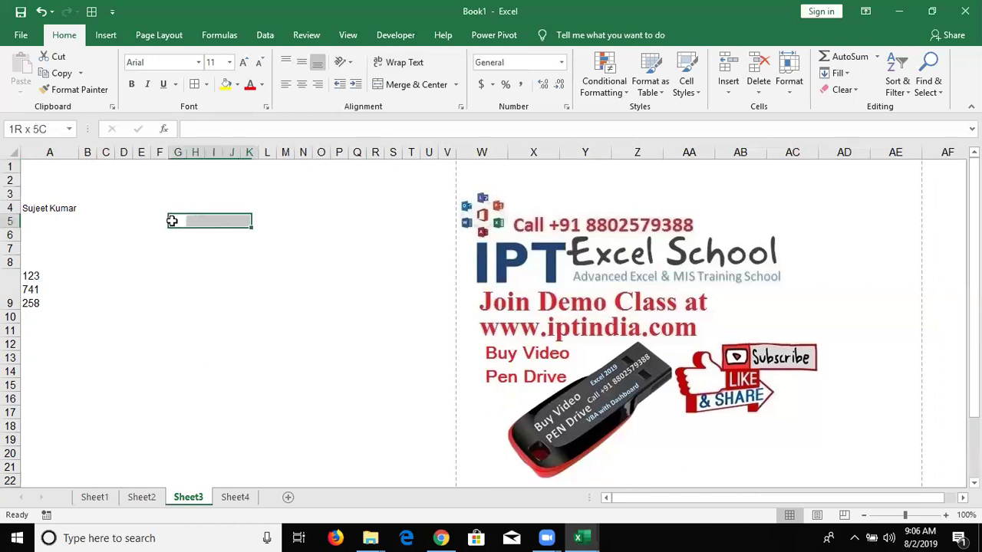
pyautogui.hotkey('shift', 'Right')
pyautogui.hotkey('shift', 'Right')
pyautogui.hotkey('shift', 'Right')
pyautogui.hotkey('shift', 'Down')
pyautogui.hotkey('shift', 'Down')
pyautogui.hotkey('shift', 'Right')
pyautogui.hotkey('shift', 'Right')
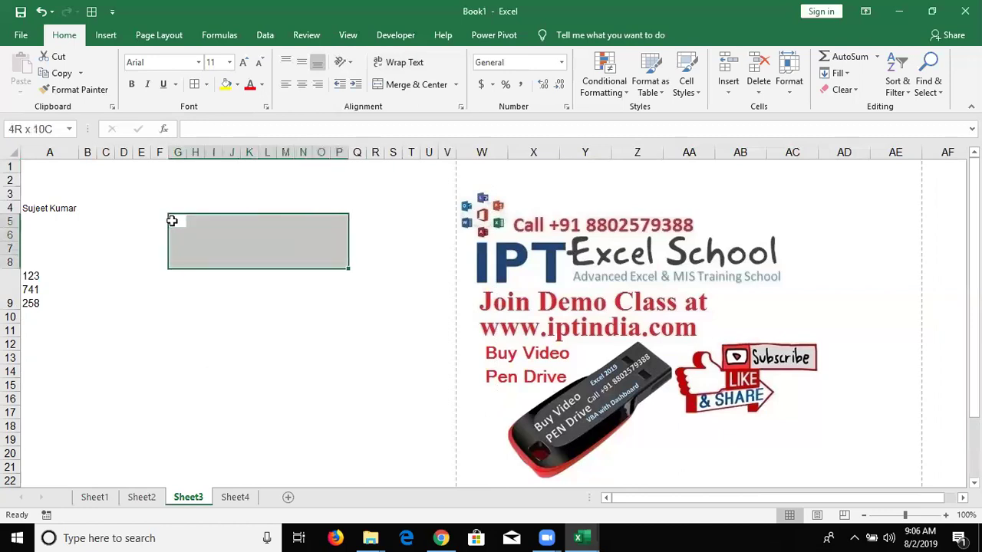
pyautogui.hotkey('shift', 'Down')
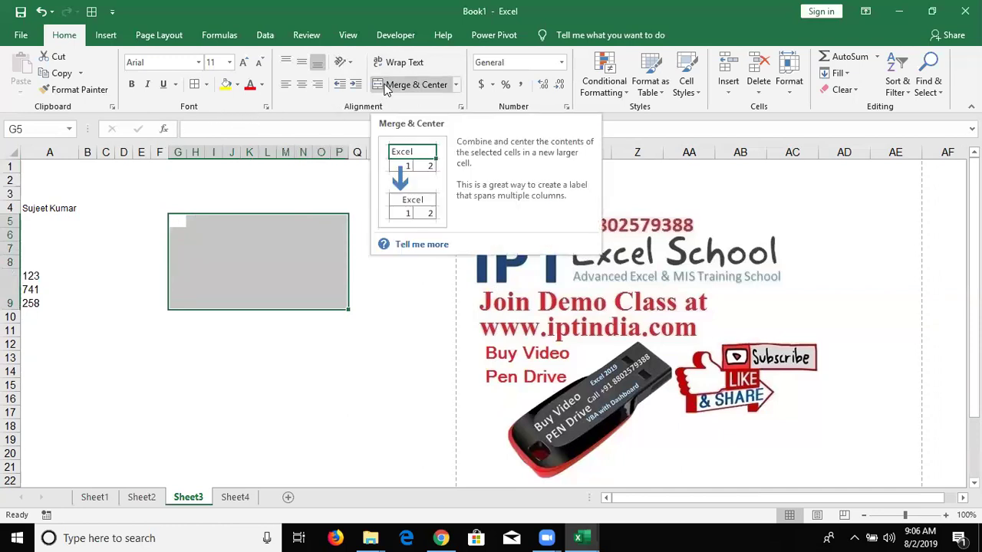
# Merge and center G5:P9, then switch it to Merge Across so each row merges separately
pyautogui.click(386, 87)
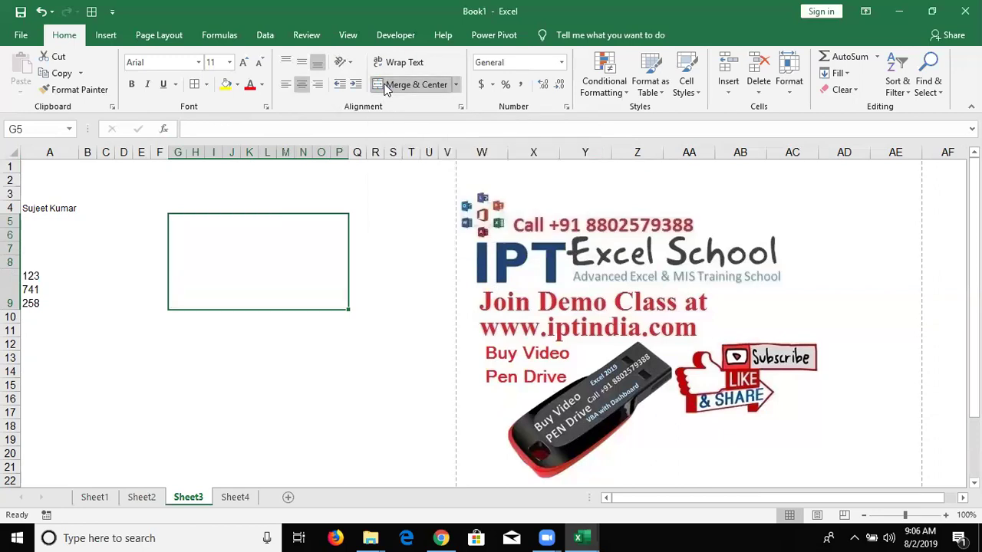
pyautogui.click(455, 87)
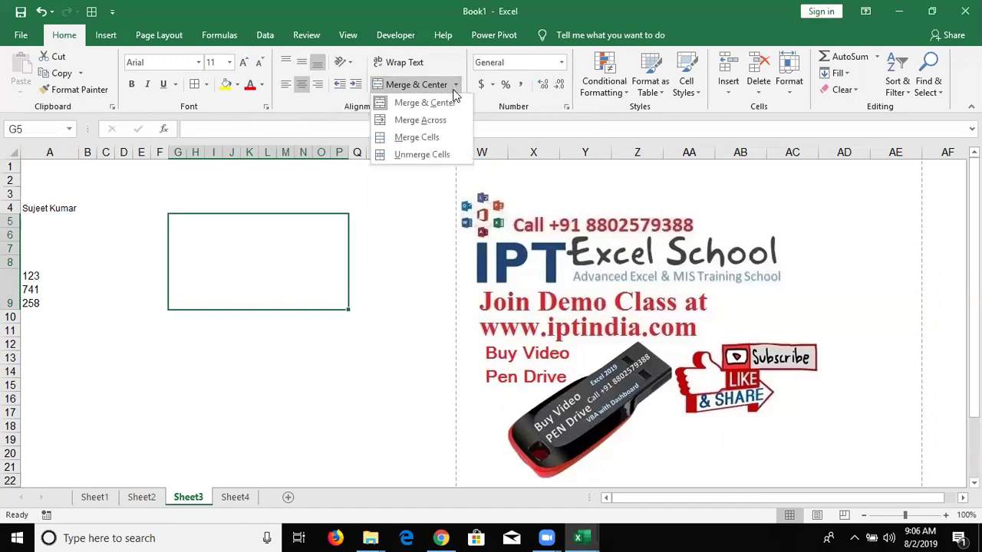
pyautogui.press('Down')
pyautogui.press('Down')
pyautogui.press('Return')
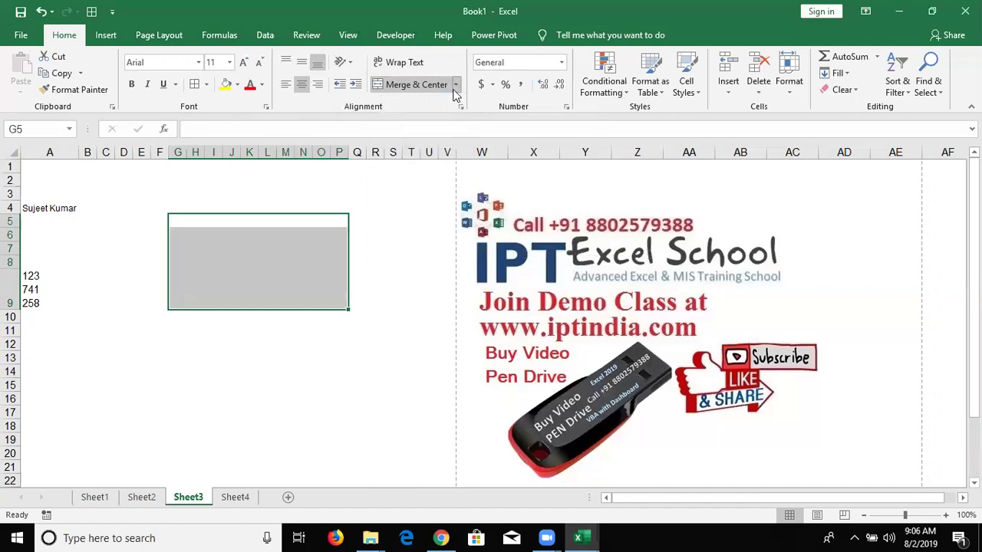
# Step up and down through the merged rows to confirm each is one wide cell
pyautogui.press('Down')
pyautogui.press('Down')
pyautogui.press('Down')
pyautogui.press('Down')
pyautogui.press('Down')
pyautogui.press('Up')
pyautogui.press('Up')
pyautogui.press('Up')
pyautogui.press('Up')
pyautogui.press('Up')
pyautogui.press('Down')
pyautogui.press('Down')
pyautogui.press('Down')
pyautogui.press('Down')
pyautogui.press('Up')
pyautogui.press('Up')
pyautogui.press('Up')
pyautogui.press('Up')
pyautogui.press('Up')
pyautogui.press('Up')
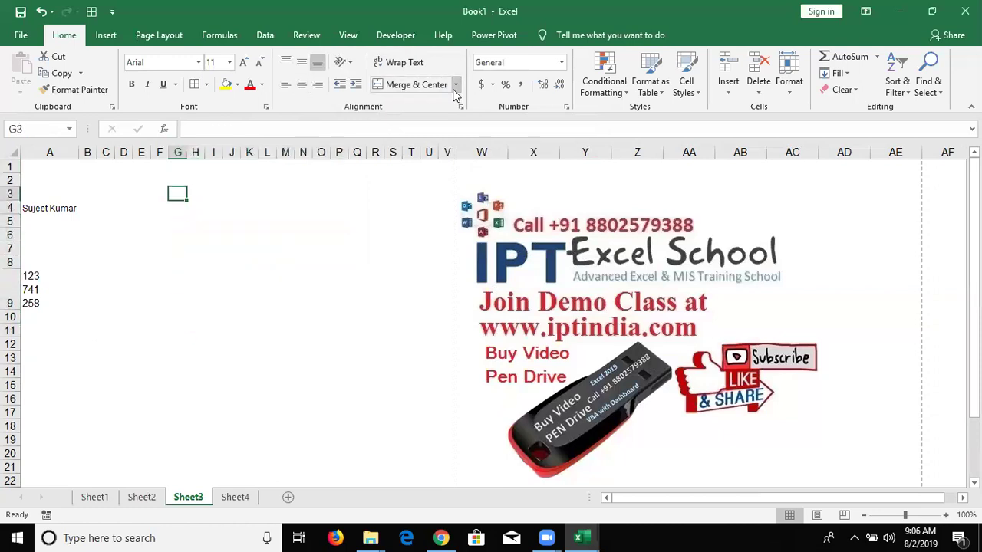
pyautogui.press('Down')
pyautogui.press('Down')
pyautogui.press('Down')
pyautogui.press('Down')
pyautogui.press('Down')
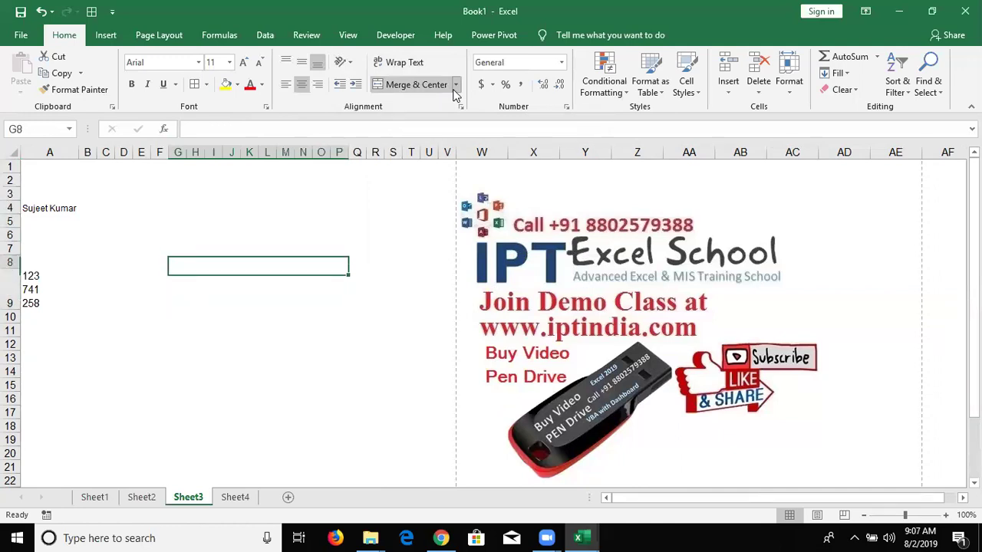
pyautogui.press('Up')
pyautogui.press('Up')
pyautogui.press('Up')
pyautogui.press('Up')
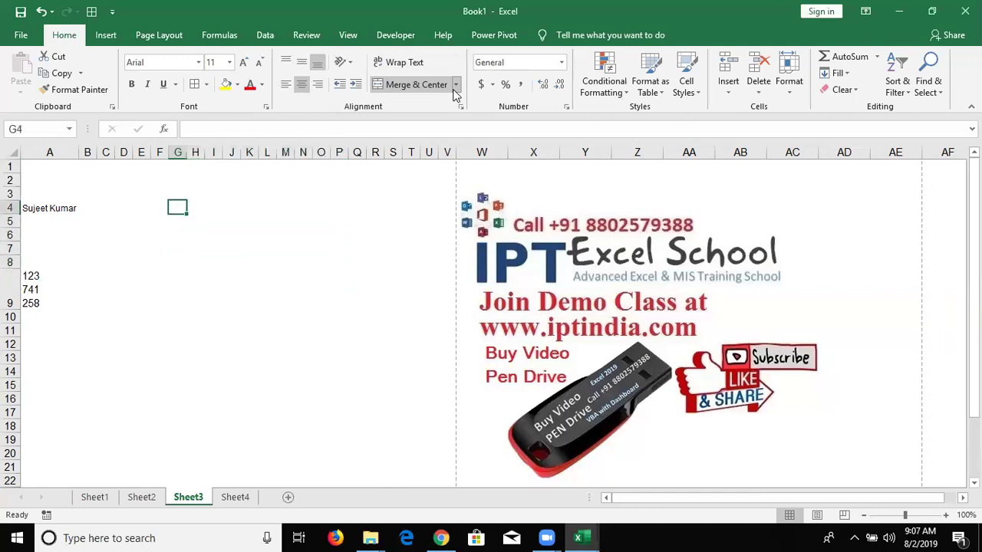
pyautogui.click(565, 106)
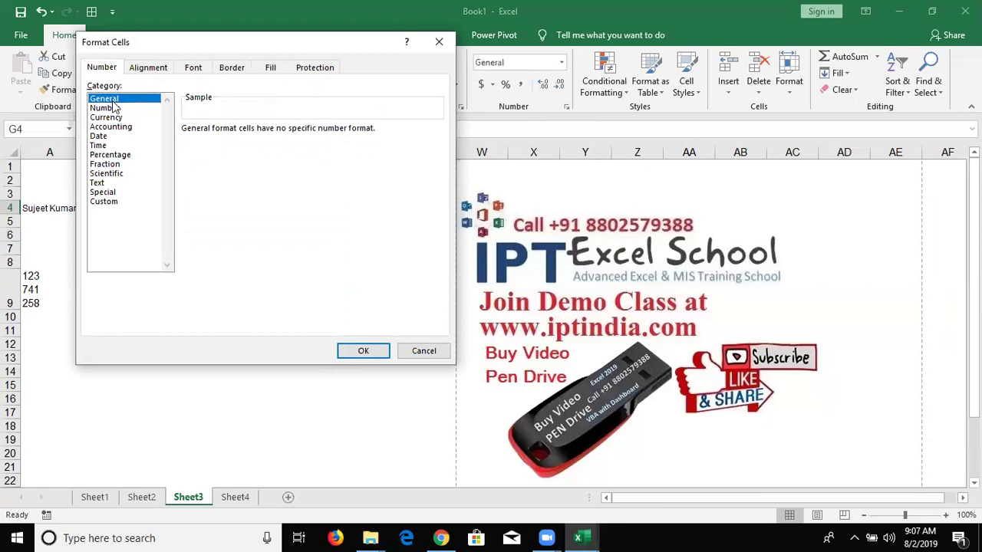
pyautogui.click(115, 137)
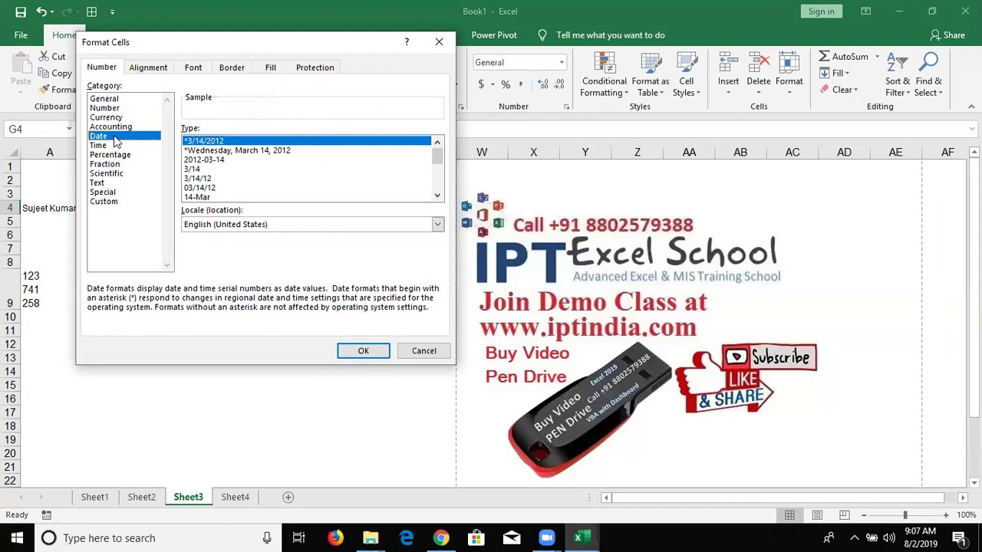
pyautogui.press('Up')
pyautogui.press('Up')
pyautogui.press('Up')
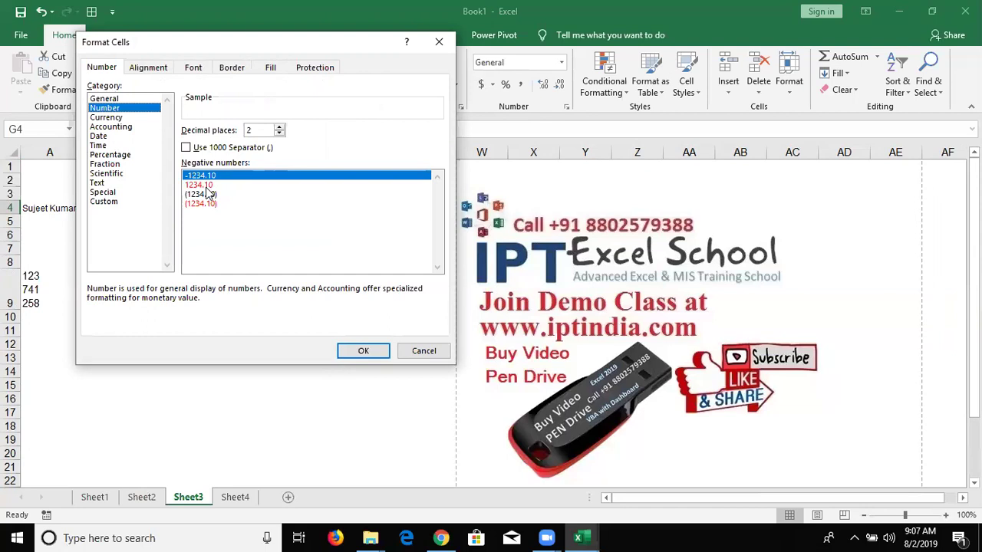
pyautogui.click(120, 118)
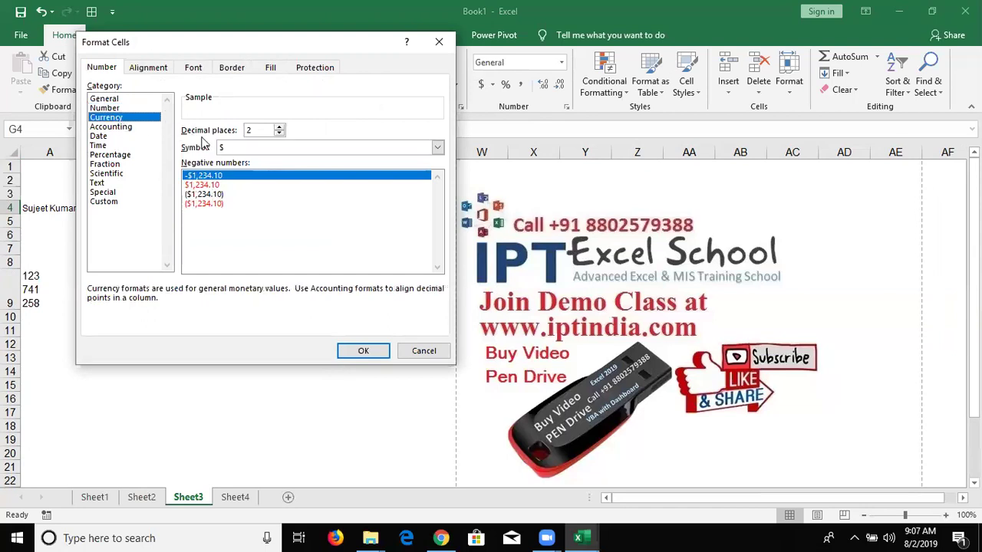
pyautogui.click(224, 148)
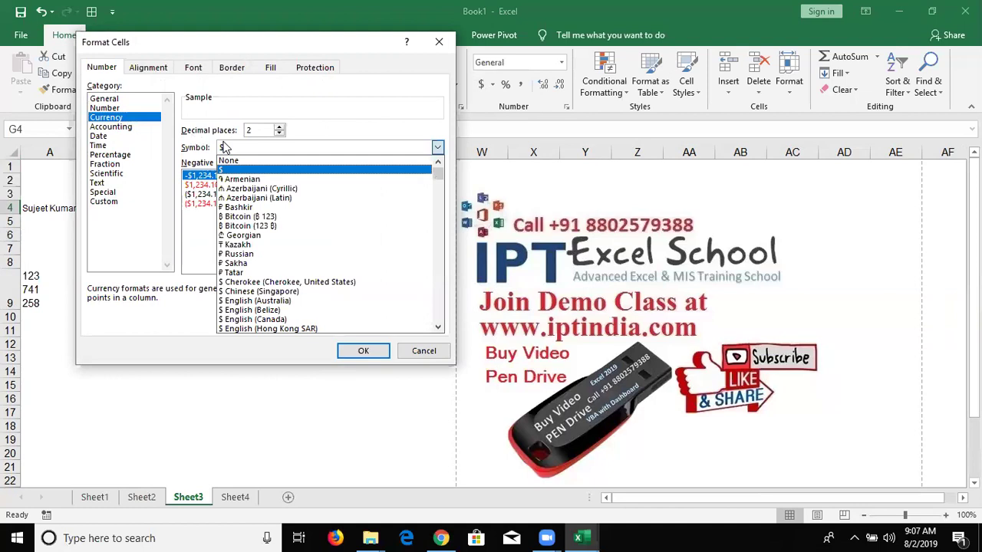
pyautogui.click(224, 147)
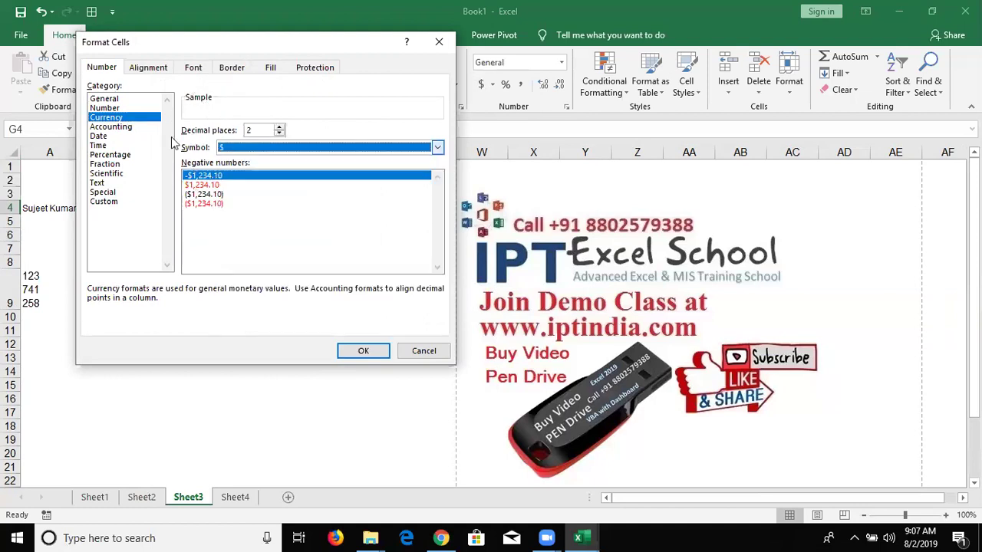
pyautogui.click(139, 127)
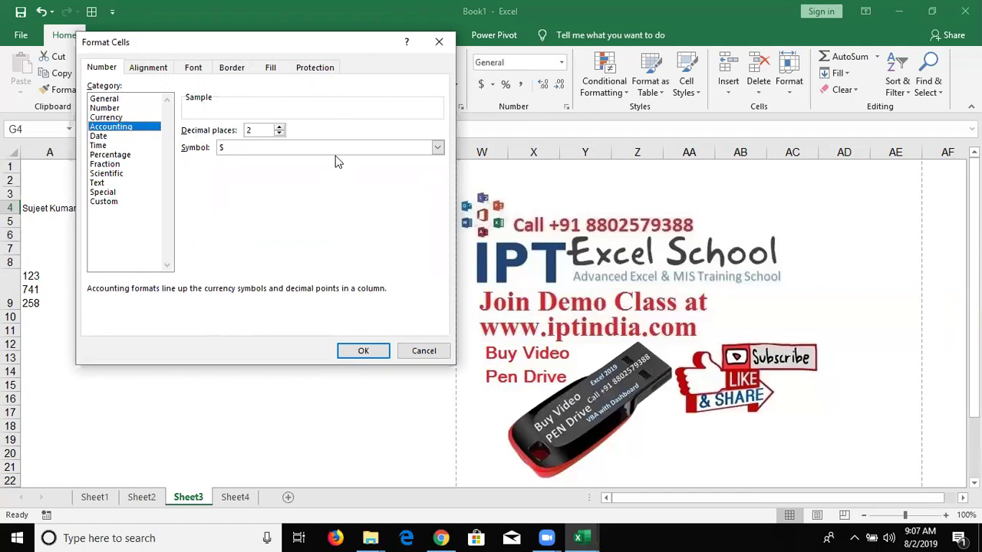
pyautogui.click(98, 136)
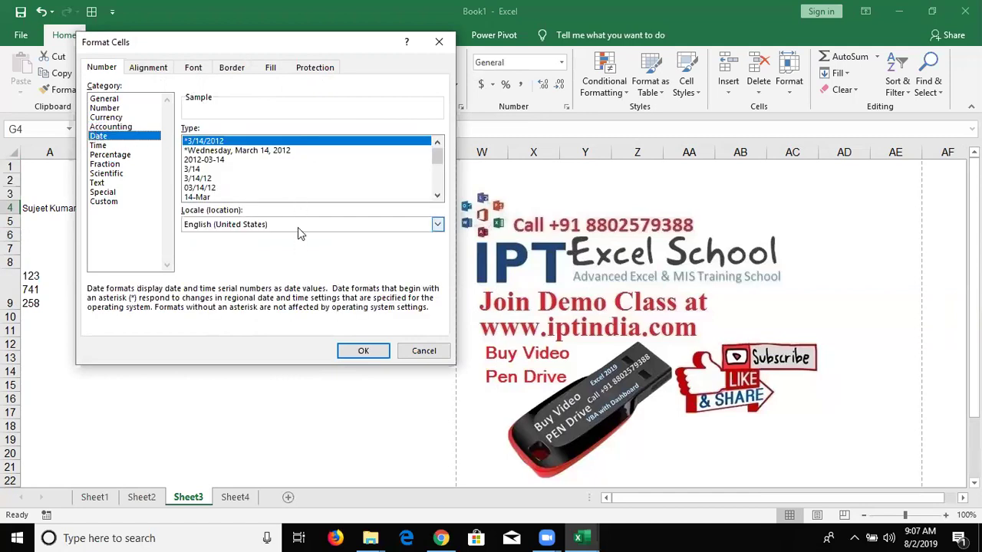
pyautogui.click(298, 227)
pyautogui.click(298, 227)
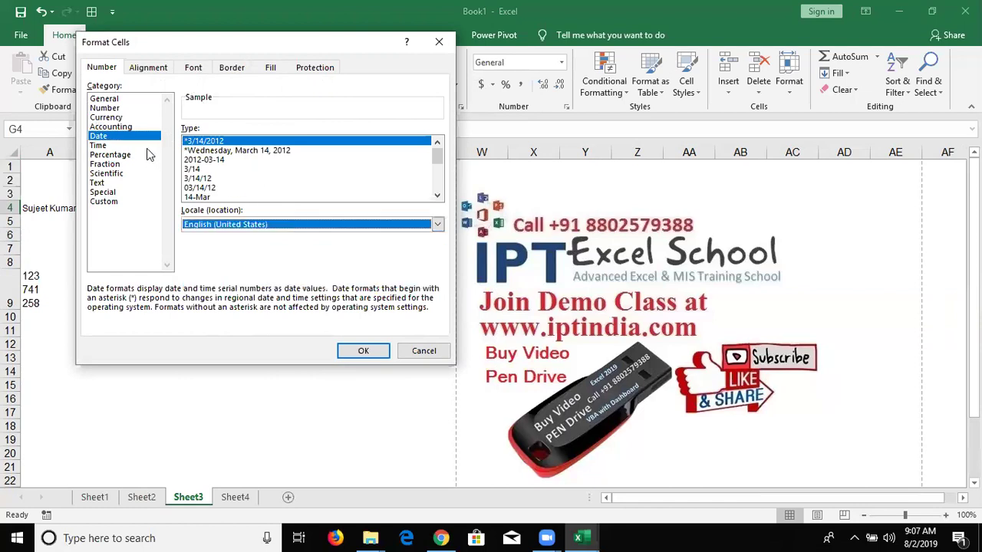
pyautogui.click(149, 148)
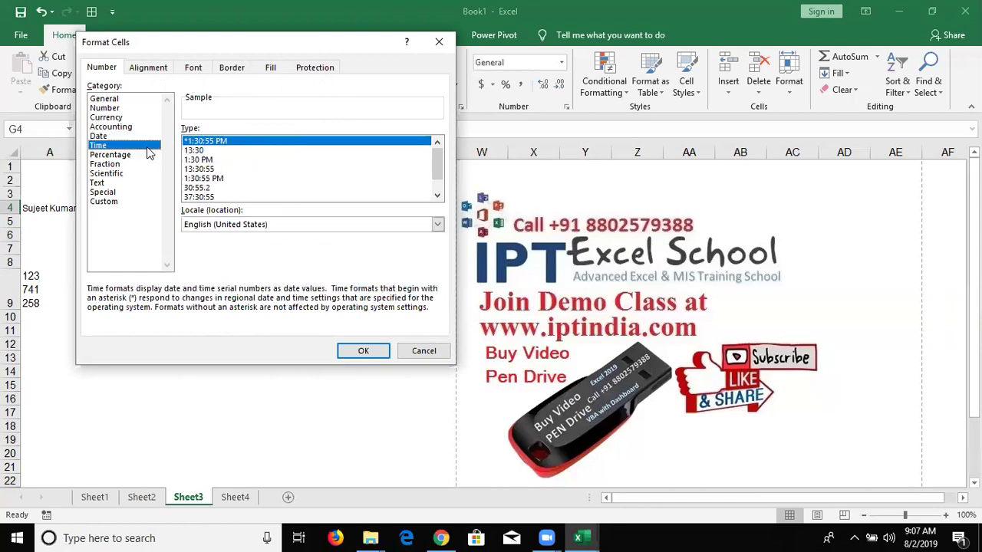
pyautogui.click(217, 198)
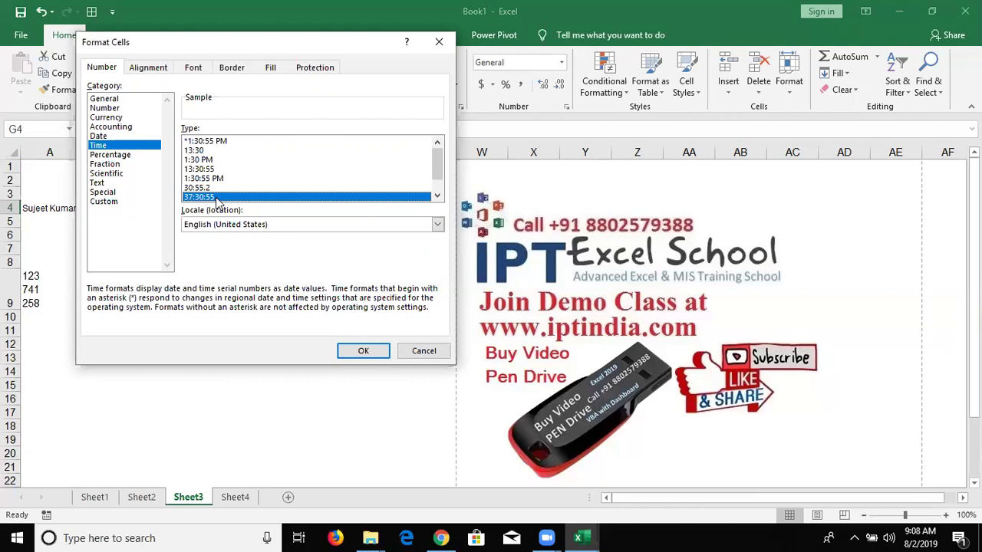
pyautogui.click(130, 165)
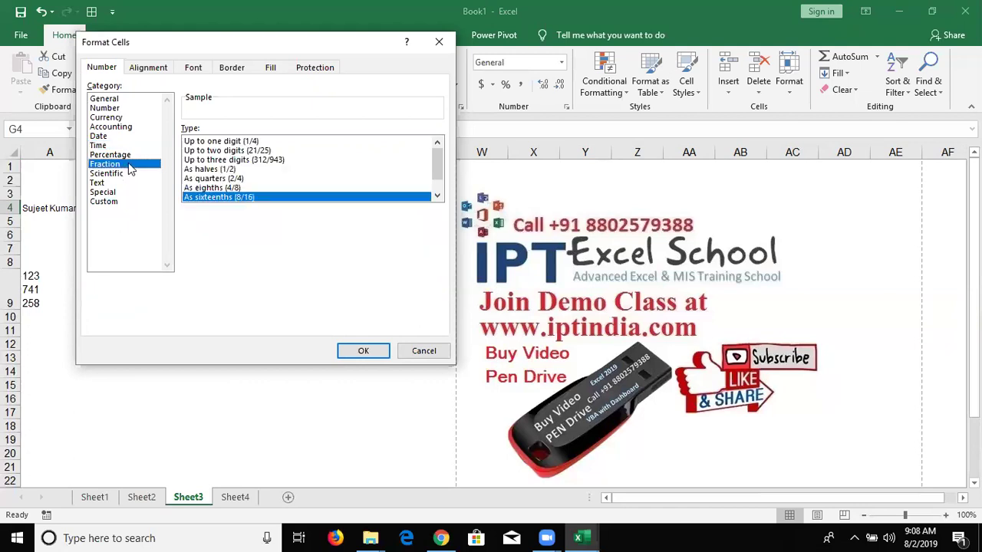
pyautogui.click(207, 169)
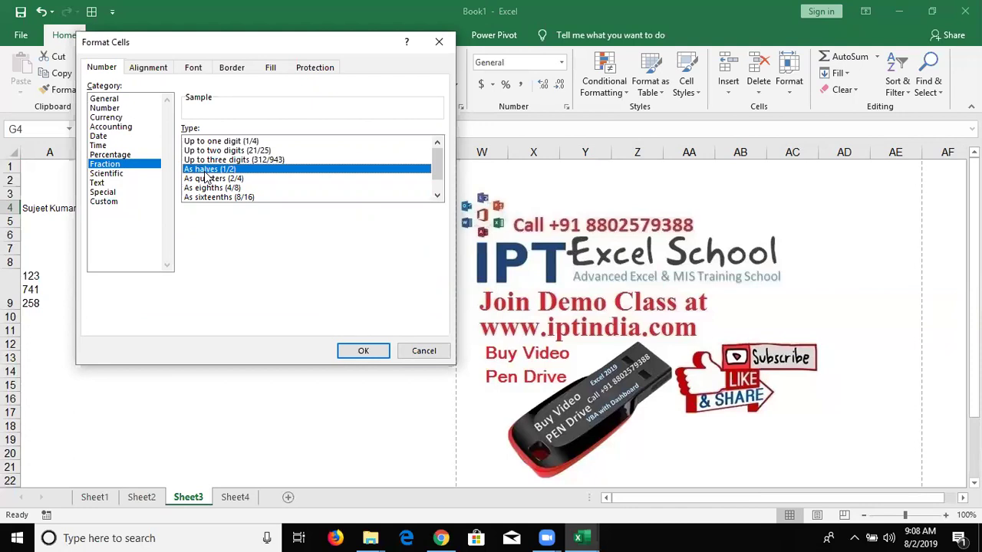
pyautogui.click(92, 184)
pyautogui.click(93, 193)
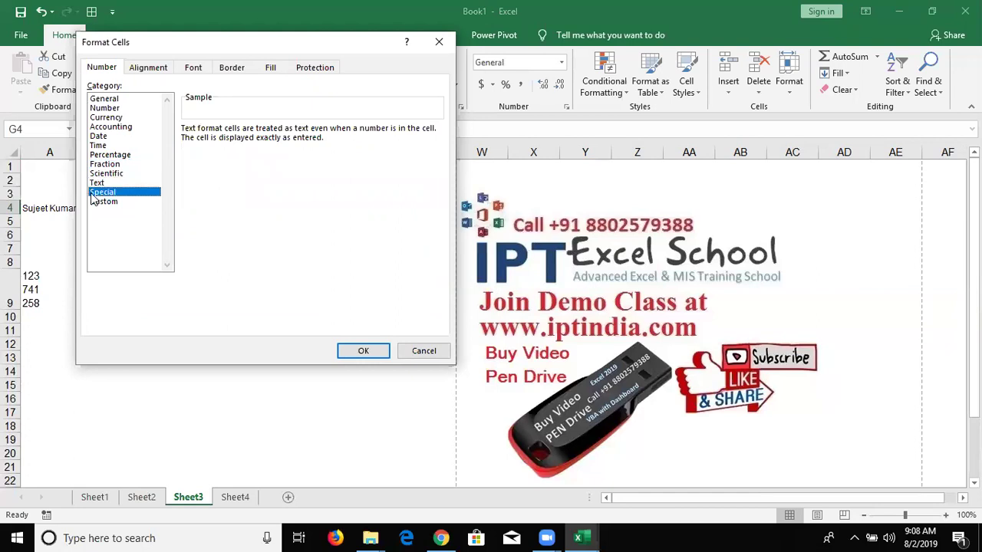
pyautogui.click(92, 200)
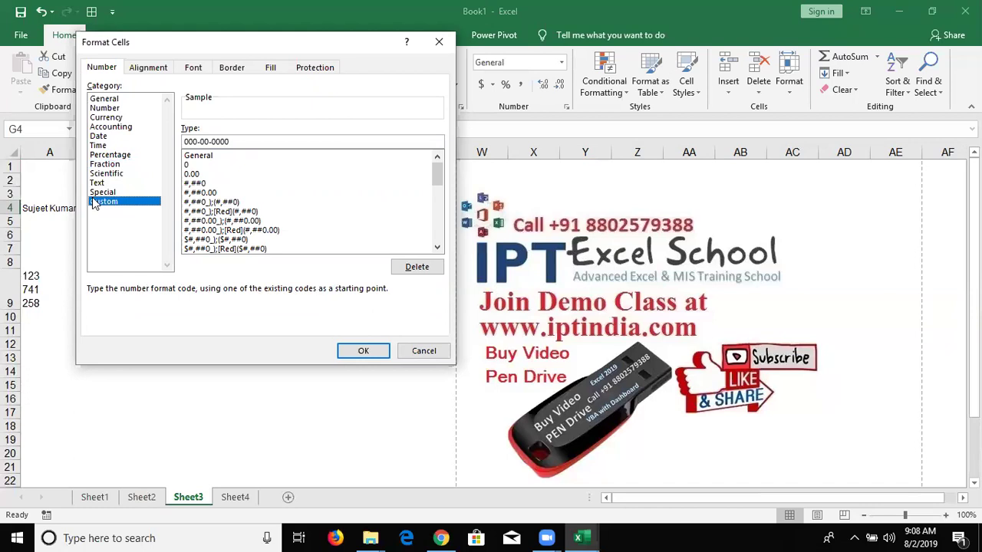
pyautogui.press('Escape')
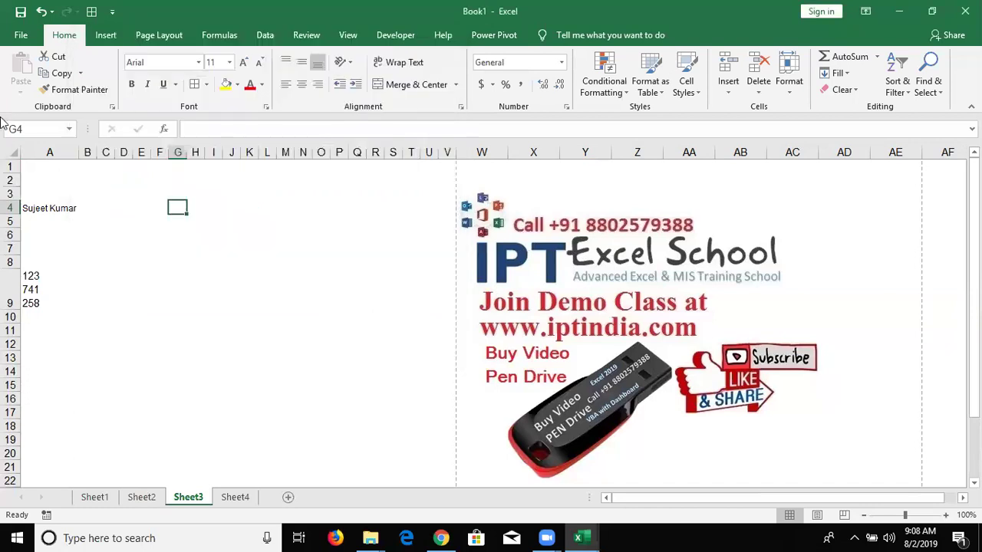
# View the workbook's File Info page, return to the sheet, then minimise Excel to the desktop
pyautogui.click(22, 36)
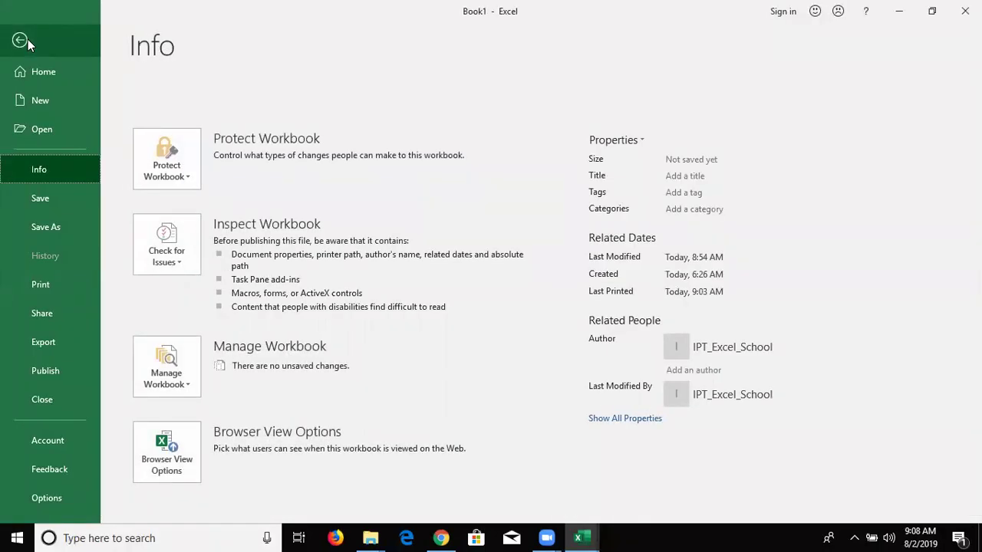
pyautogui.click(20, 40)
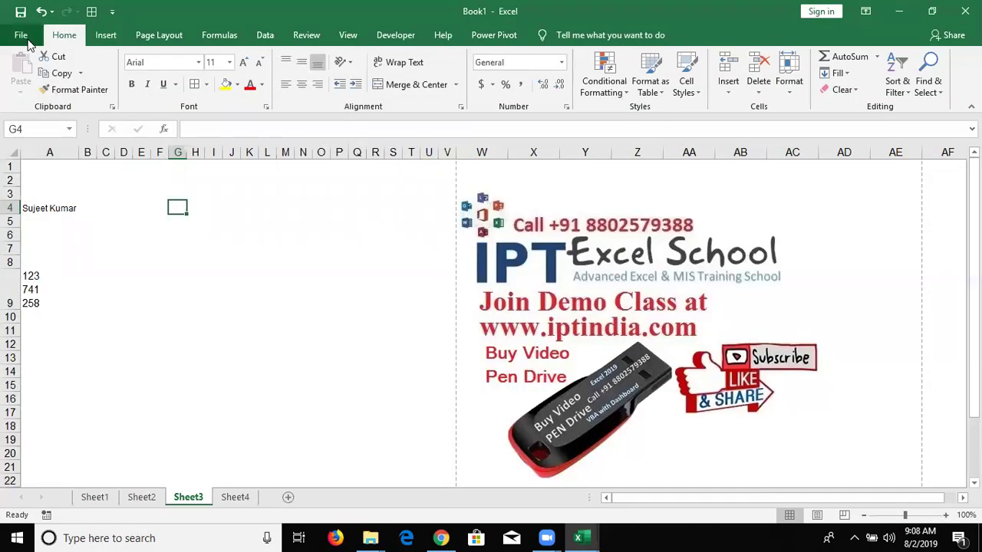
pyautogui.hotkey('alt', 'Tab')
pyautogui.hotkey('alt', 'Tab')
pyautogui.hotkey('alt', 'Tab')
pyautogui.hotkey('alt', 'Tab')
pyautogui.hotkey('alt', 'Tab')
pyautogui.hotkey('alt', 'Tab')
pyautogui.hotkey('alt', 'Tab')
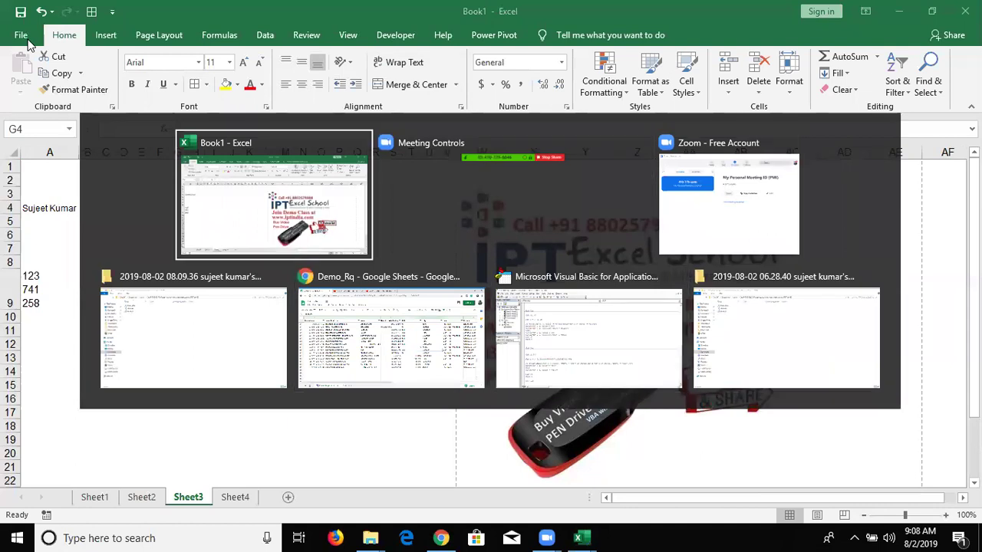
pyautogui.press('super+d')
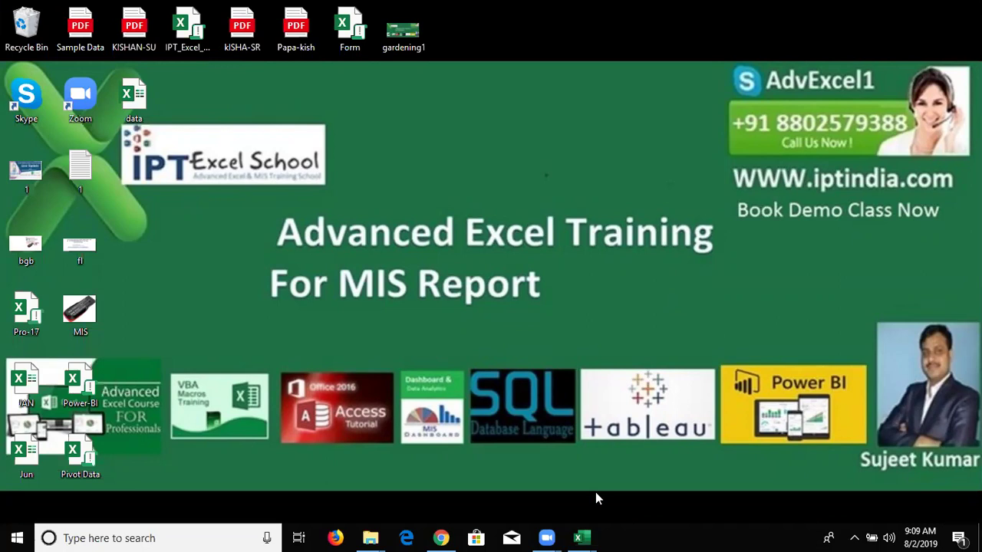
# Choose End Meeting in the Zoom share toolbar to bring up the end-or-leave prompt
pyautogui.click(561, 50)
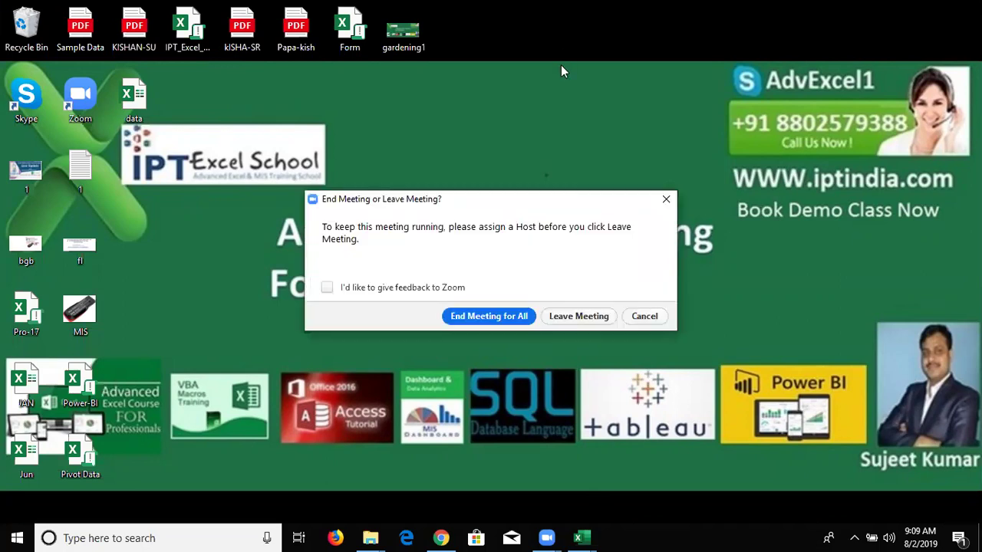